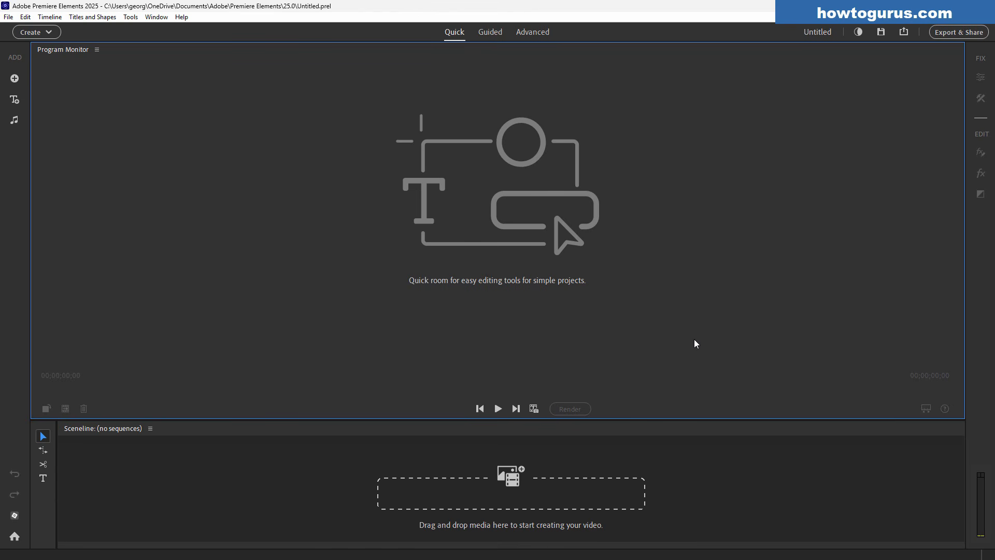
Step: Look through the Guided room's tutorials and switch the workspace to the Advanced room
click(490, 32)
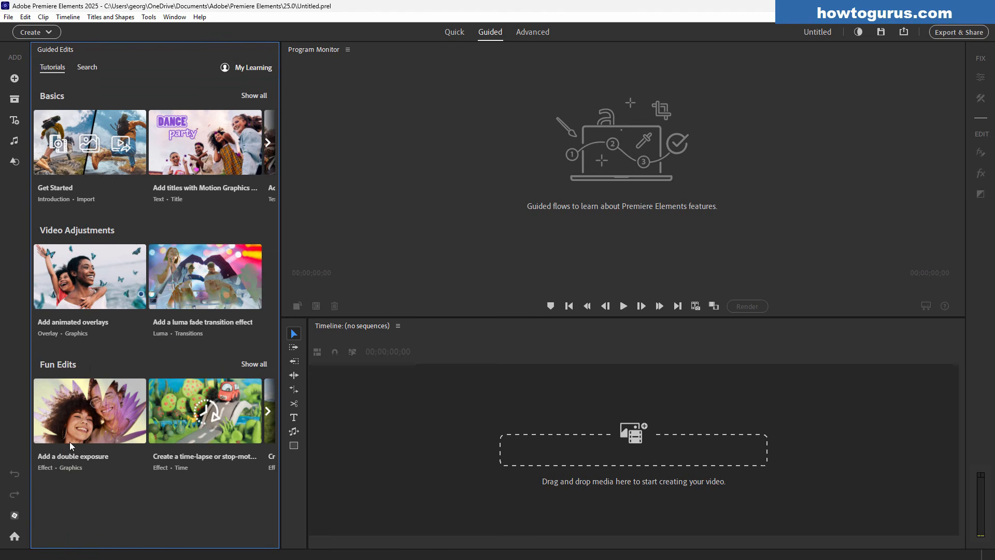
mouse_move(157, 412)
click(533, 33)
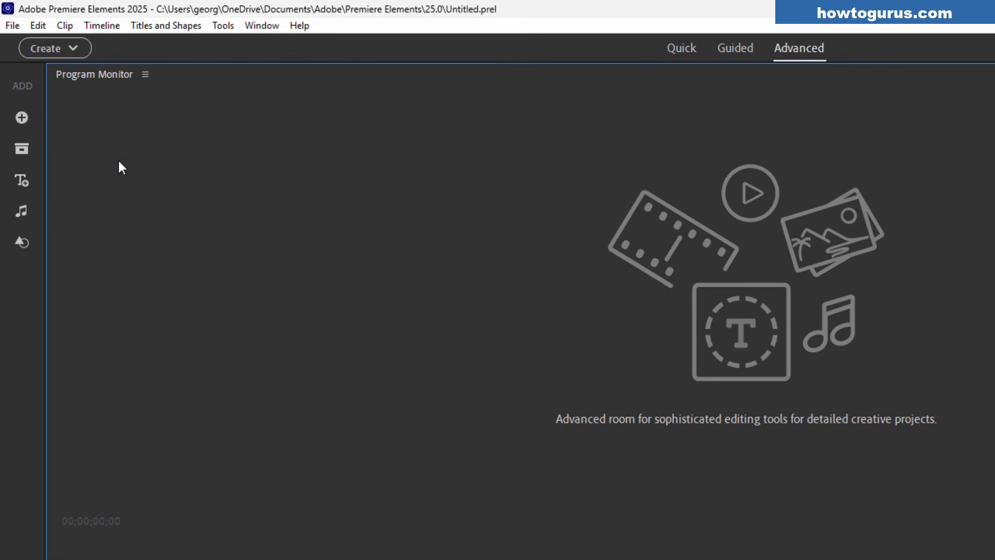
Step: Import Beach - 42894.mp4, beautiful-69765_1280.jpg, Countdown - 16927.mp4, Dive - 359.mp4 and George_Street_Shuffle.mp3 from the Pixabay Video folder
click(22, 118)
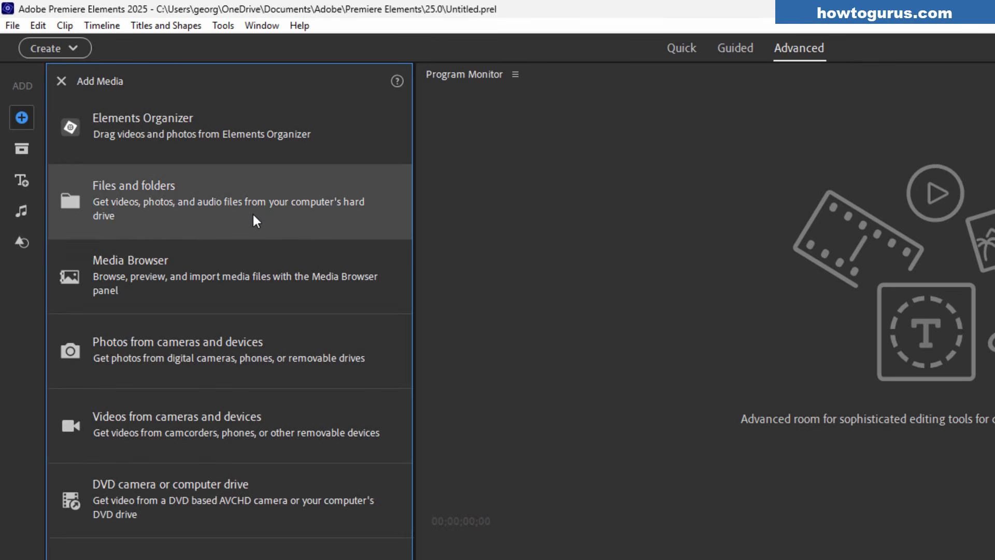
click(259, 213)
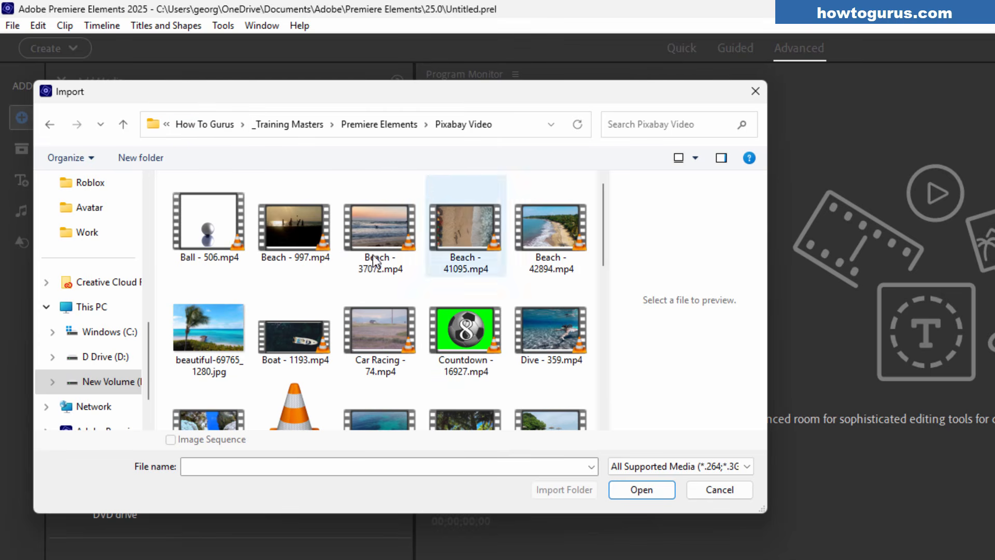
click(219, 332)
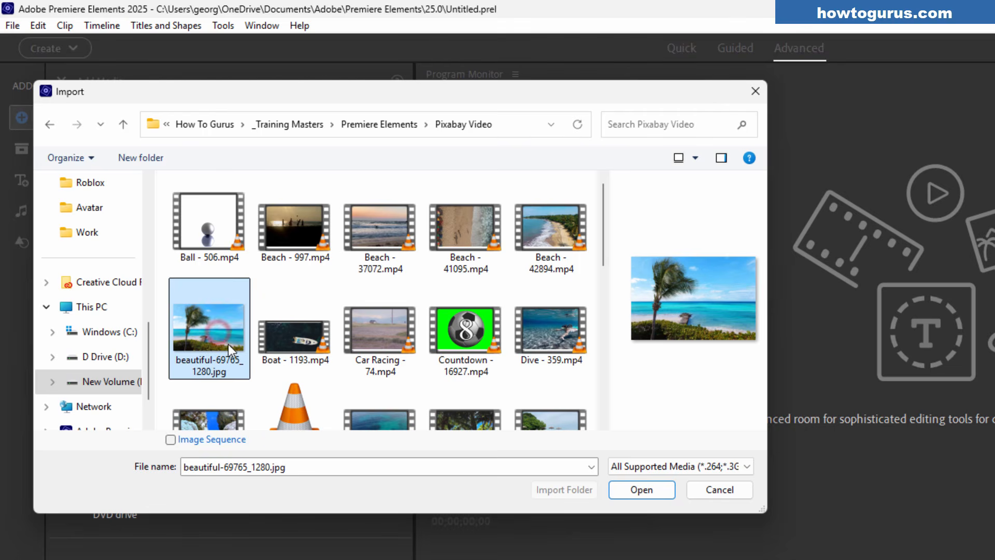
click(555, 332)
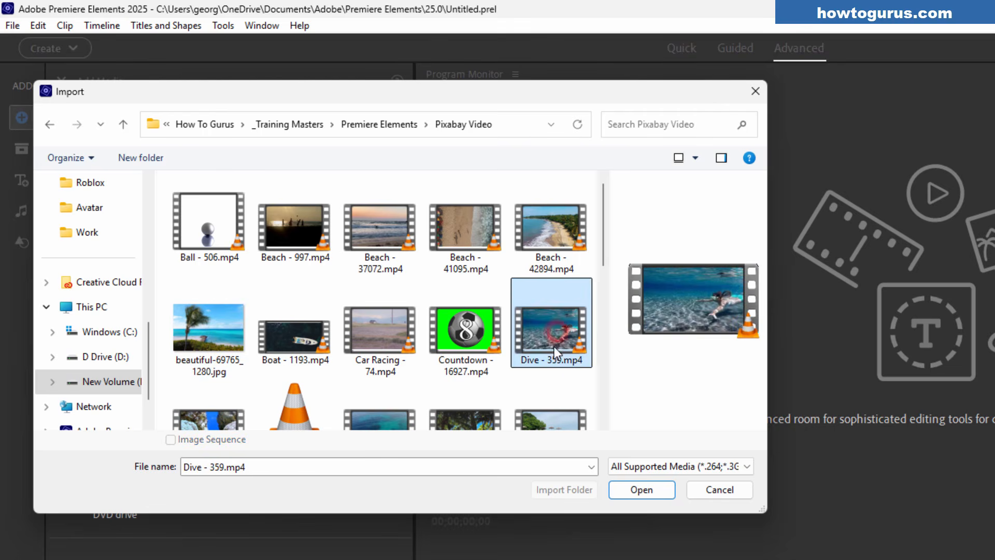
ctrl+click(220, 337)
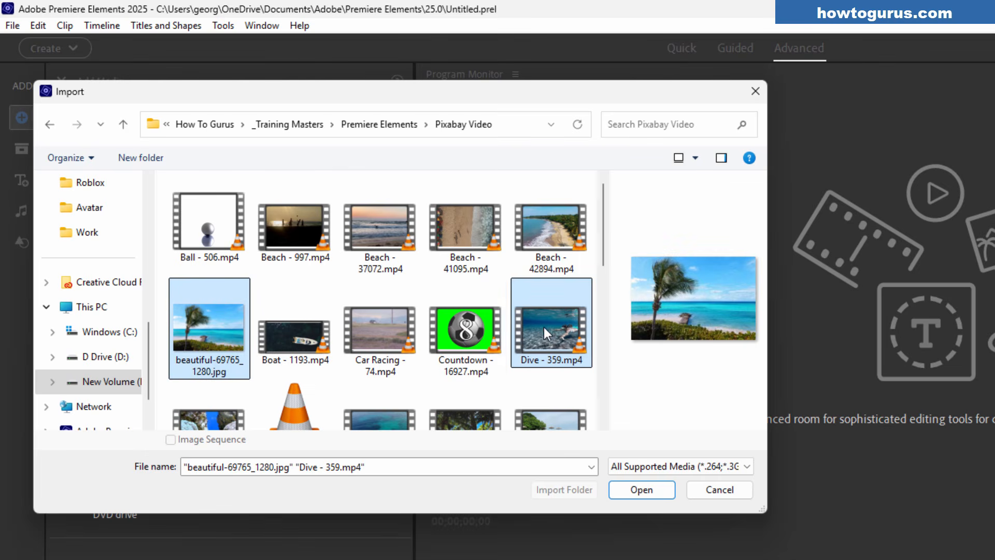
ctrl+click(548, 235)
ctrl+click(458, 347)
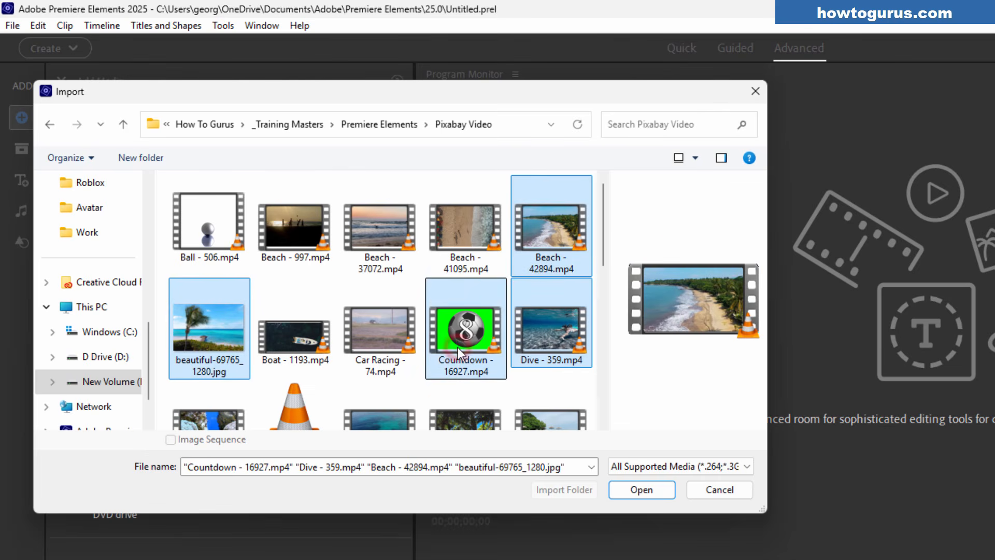
drag(601, 256, 601, 321)
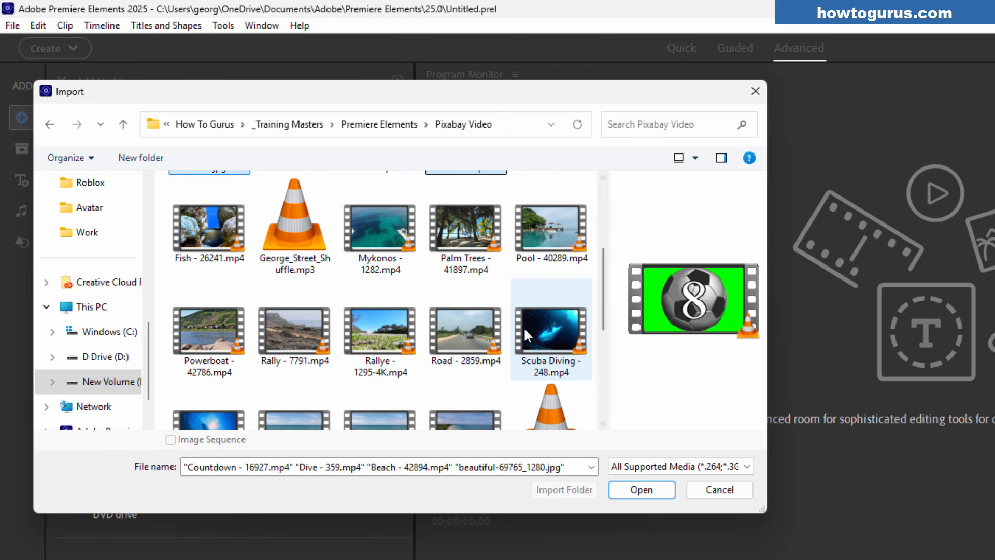
ctrl+click(300, 239)
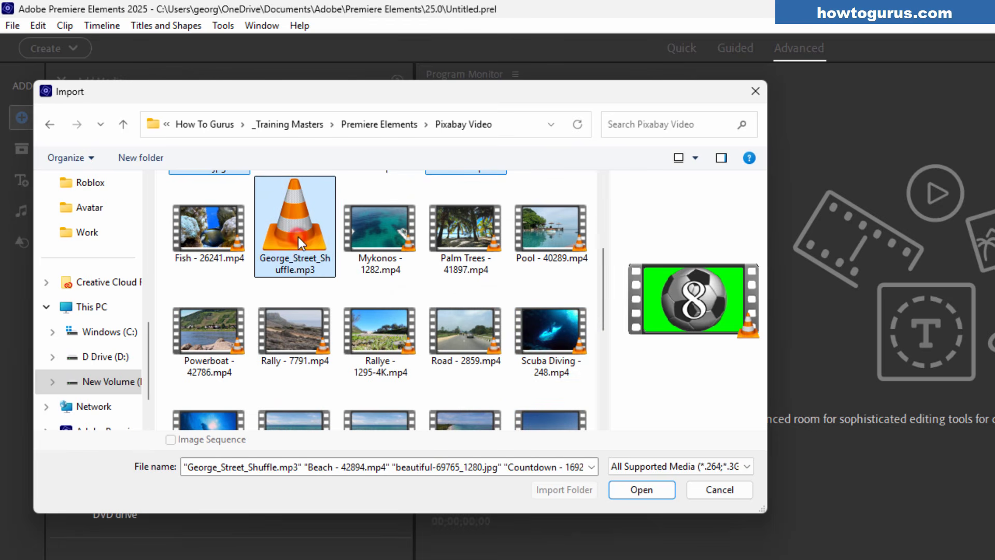
drag(605, 313, 602, 400)
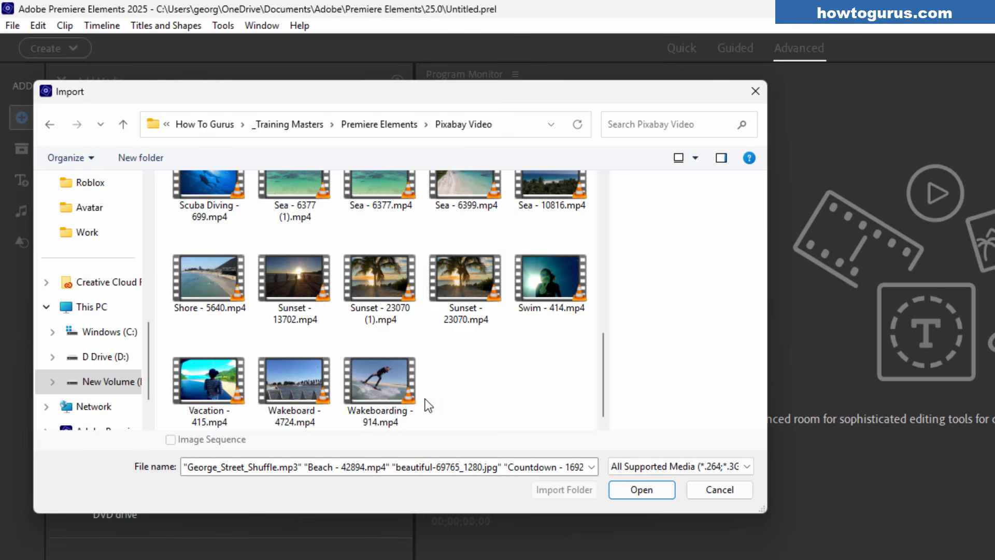
mouse_move(413, 402)
drag(603, 394, 604, 290)
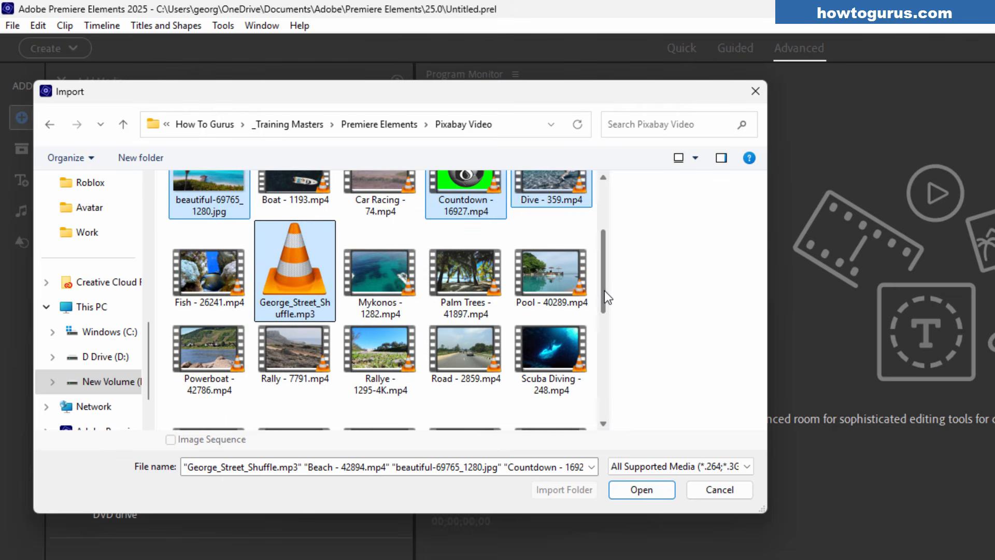
click(652, 489)
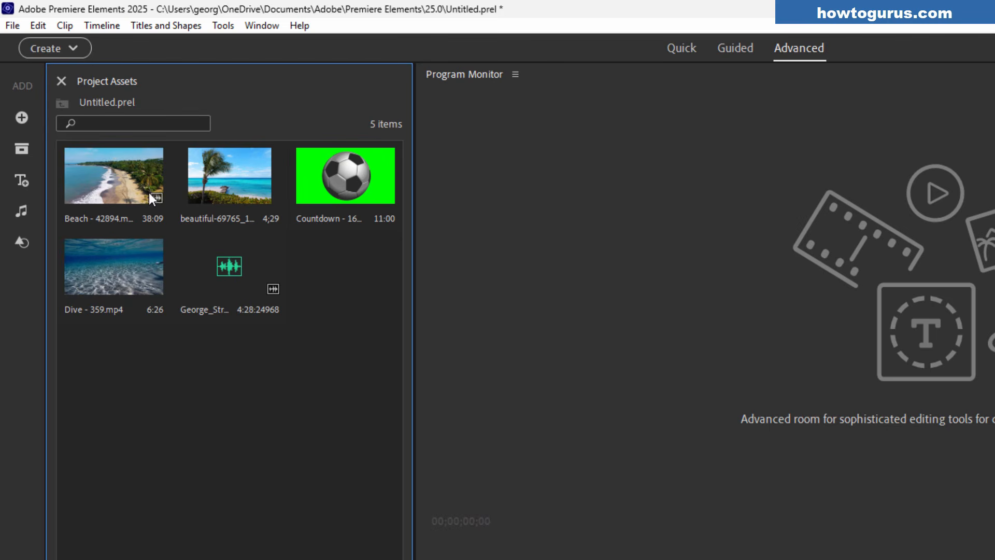
Step: Inspect the imported videos, photo and audio file one by one in the project assets, and clear the selection
click(132, 181)
click(141, 263)
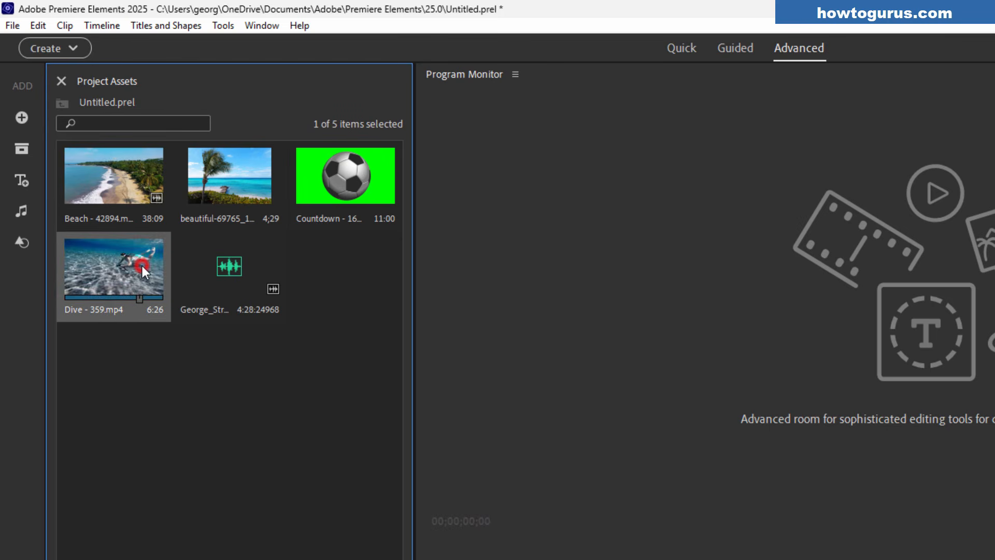
click(329, 197)
click(241, 180)
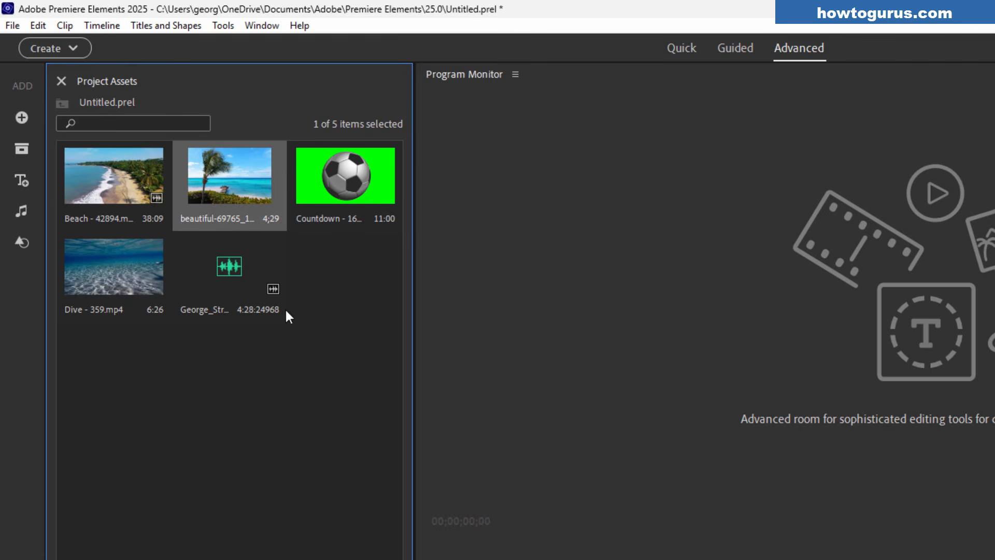
click(233, 285)
click(316, 300)
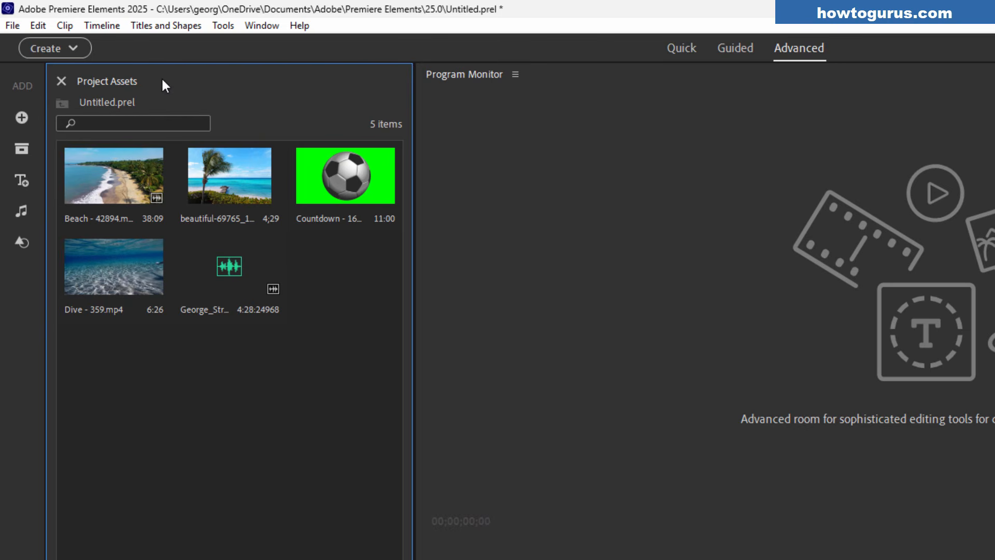
Step: Save the project as "First 5 Things.prel" in the Projects folder of Premiere Elements 2025, and save it once more
click(12, 26)
click(19, 102)
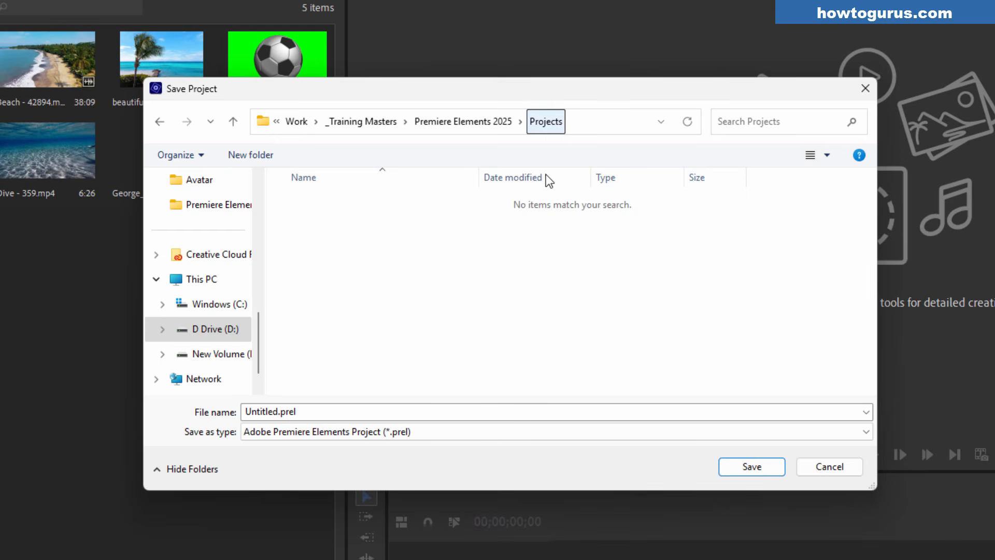
click(368, 409)
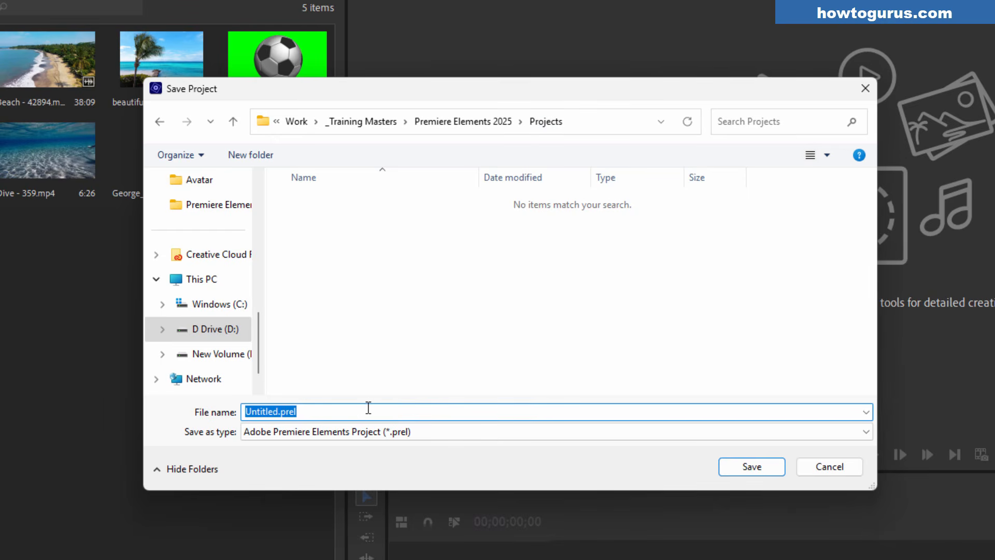
key(End)
key(Left)
key(Left)
key(Left)
key(Left)
key(BackSpace)
key(BackSpace)
key(BackSpace)
key(BackSpace)
key(BackSpace)
key(BackSpace)
key(BackSpace)
key(BackSpace)
key(BackSpace)
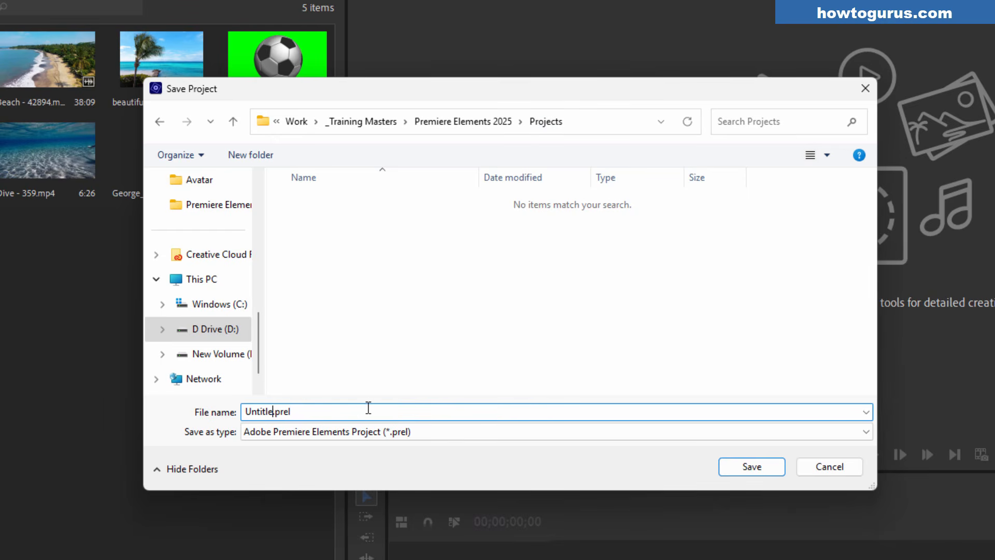
text(First 5 Things.)
click(736, 464)
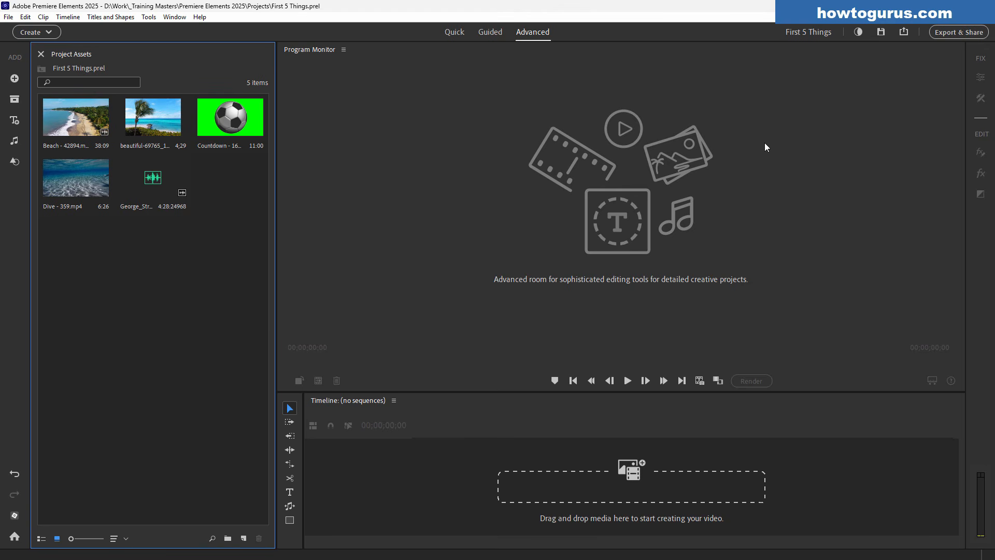
mouse_move(797, 35)
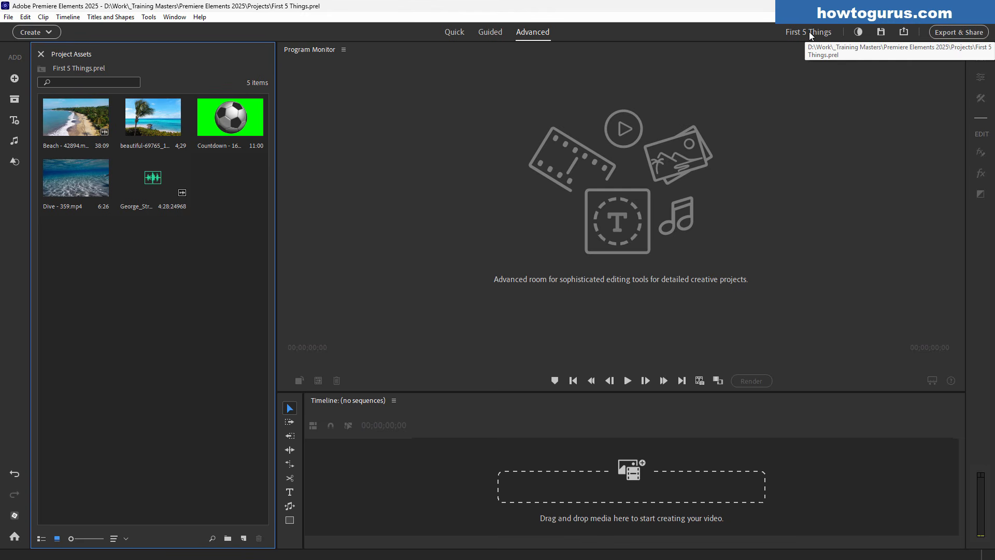
click(881, 33)
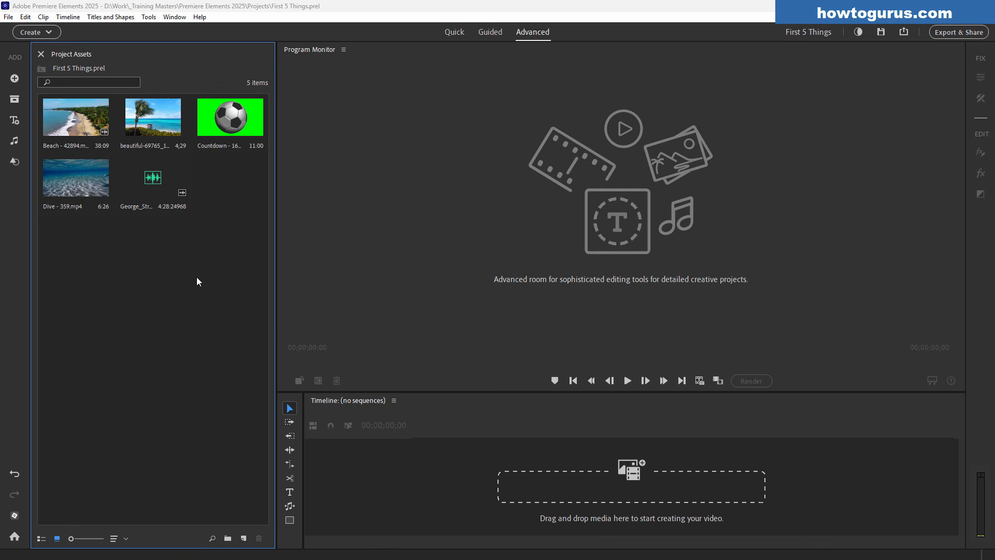
Step: Place the beautiful-69765_1280.jpg photo at the start of the timeline's Video 1 track
click(159, 125)
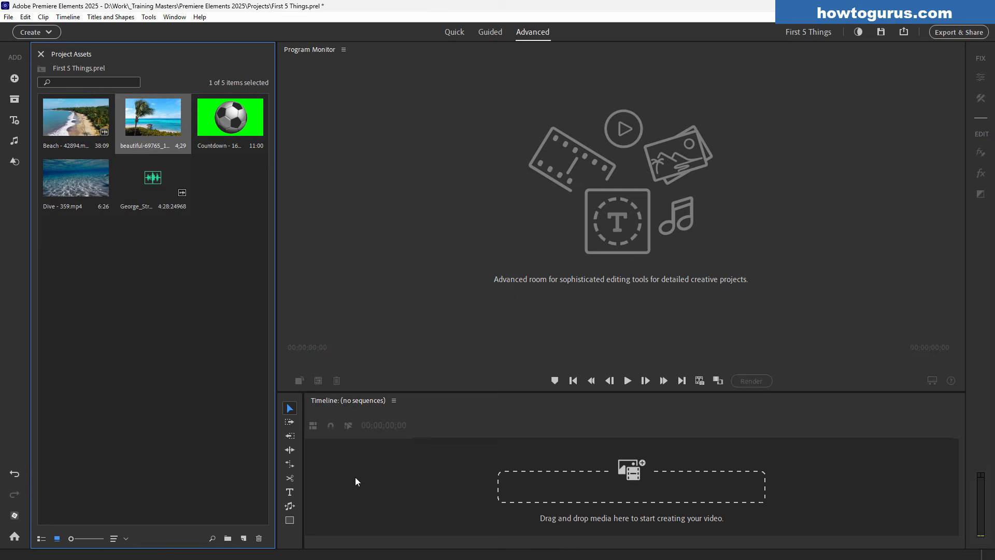
drag(355, 476, 355, 477)
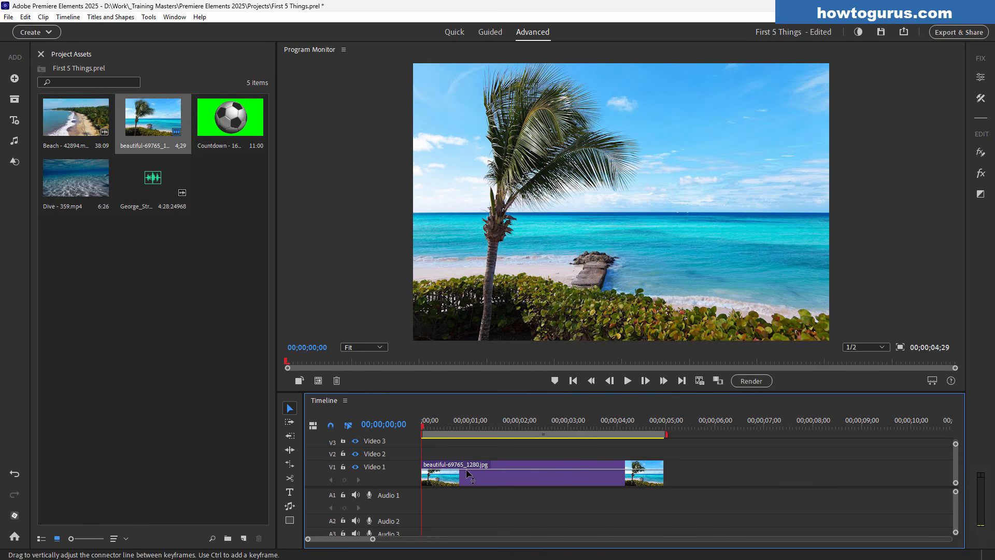
Step: Hide and reshow the Video 1 track, and lock and unlock it
click(356, 467)
click(356, 468)
click(356, 467)
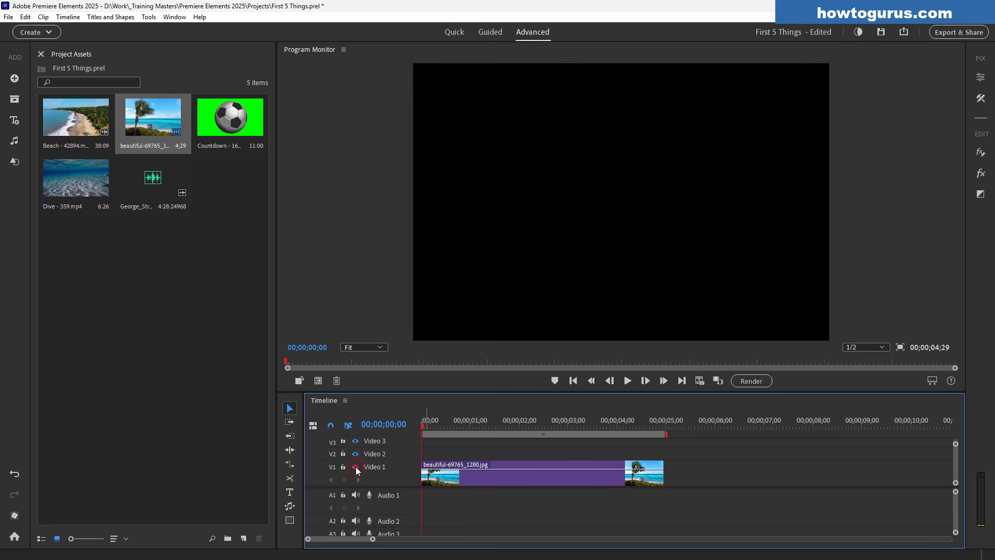
click(356, 467)
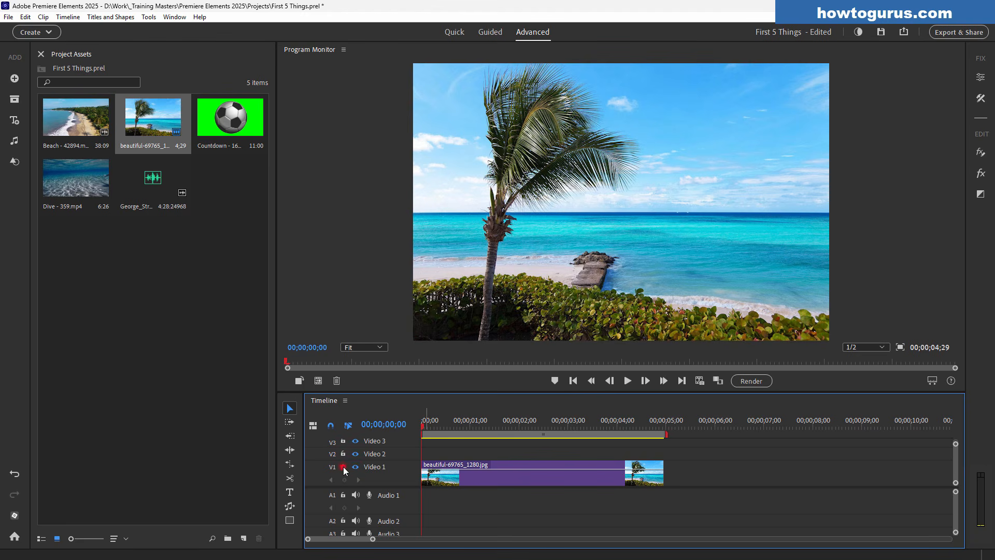
click(343, 467)
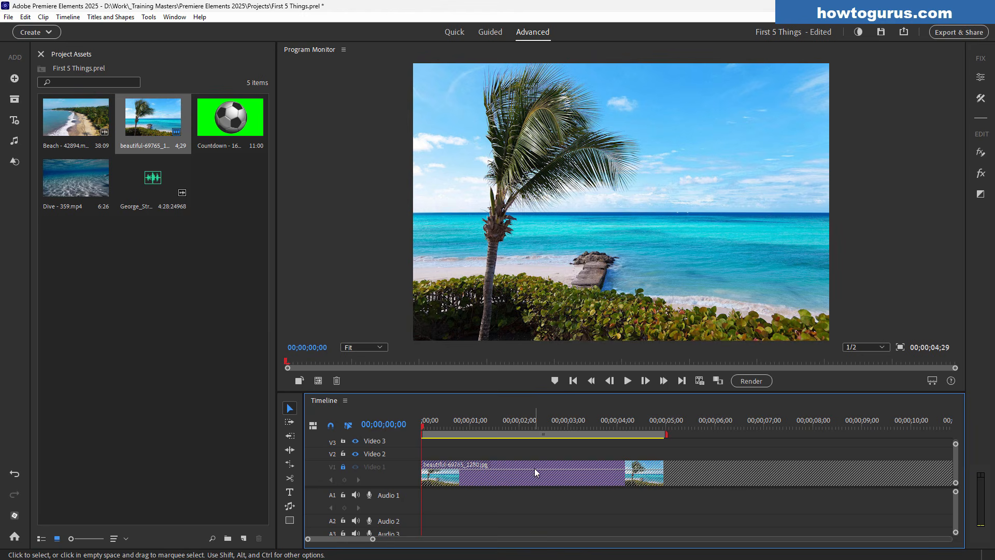
click(342, 469)
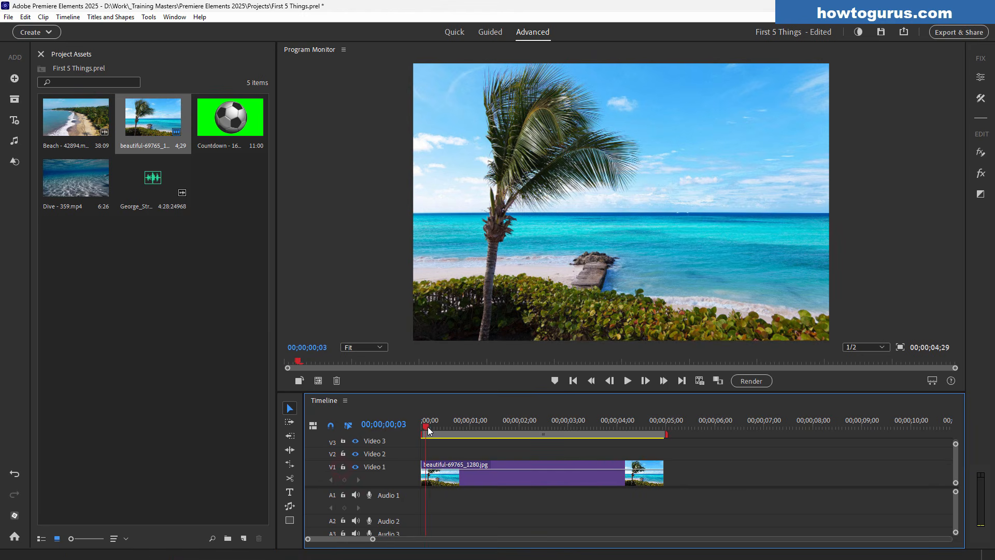
Step: Preview the timeline by scrubbing and playing the photo clip, and jump to the sequence's end and back to its start
mouse_move(424, 425)
mouse_down()
mouse_move(577, 425)
mouse_move(427, 426)
mouse_up()
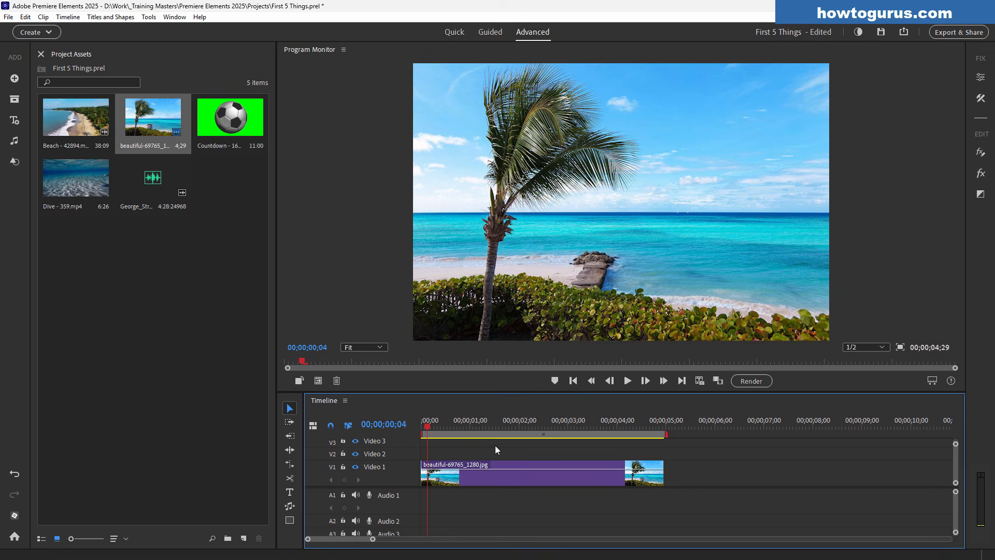
click(630, 383)
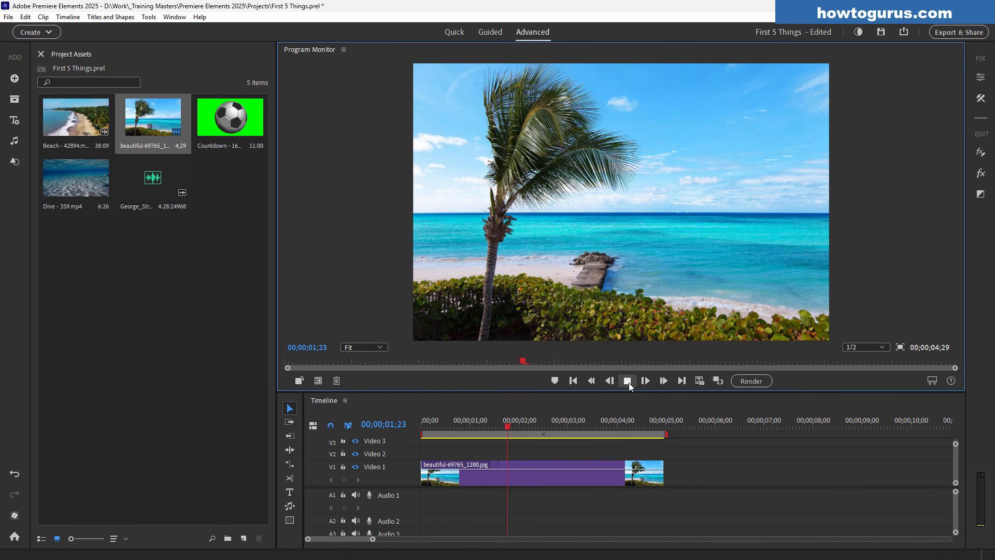
click(629, 382)
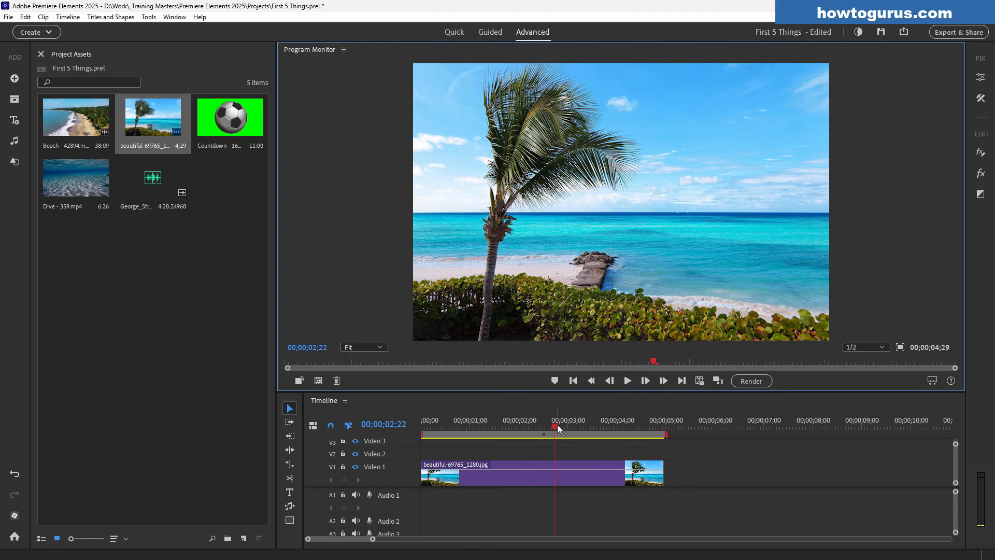
drag(555, 424, 665, 424)
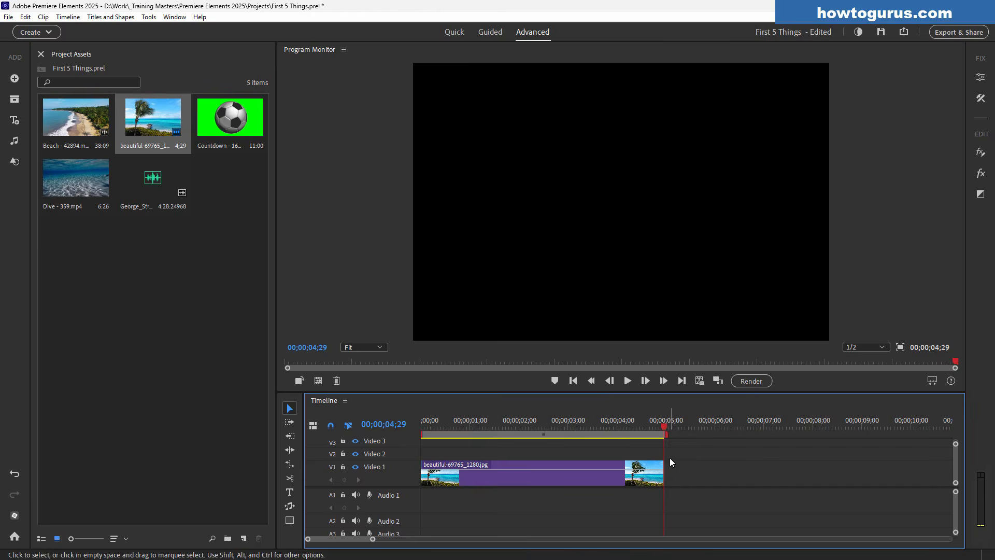
click(558, 427)
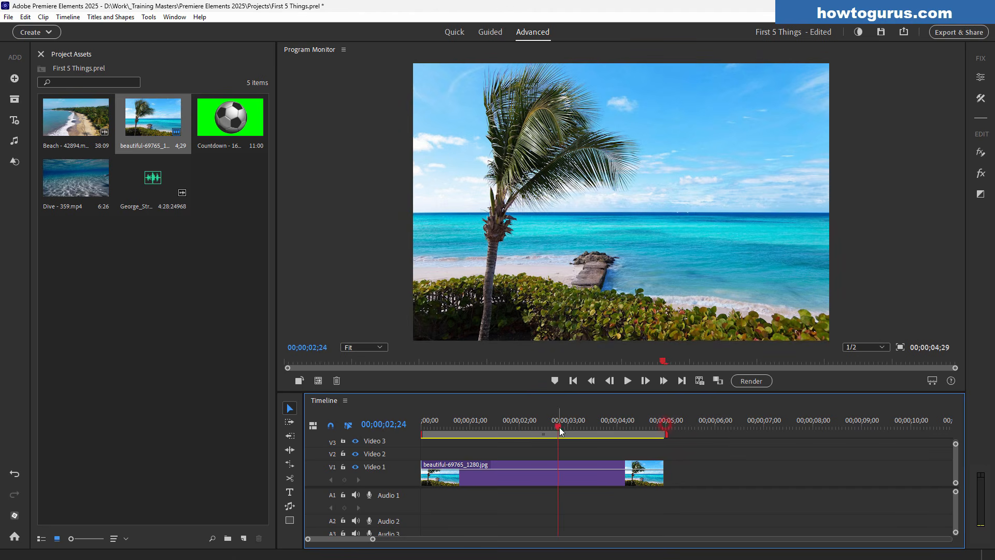
click(682, 381)
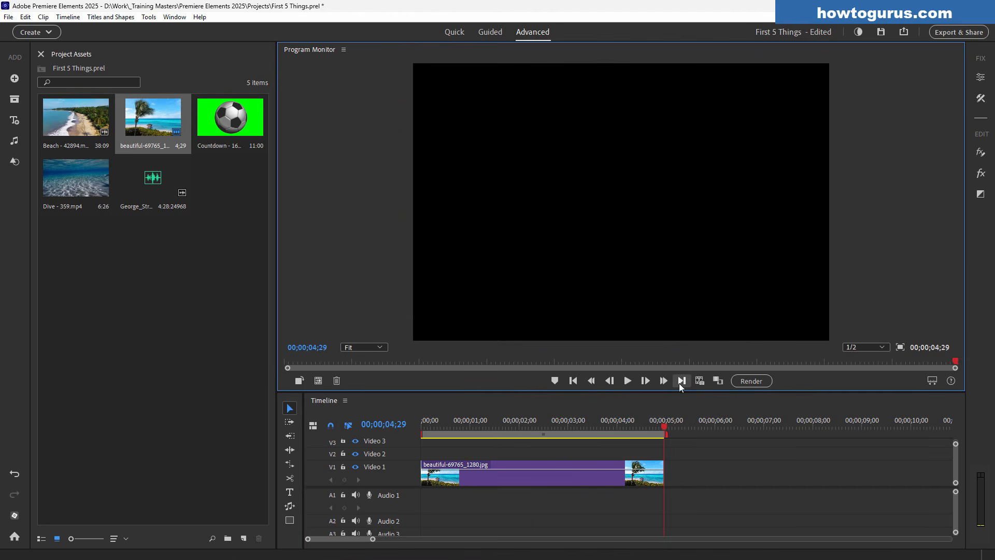
click(573, 381)
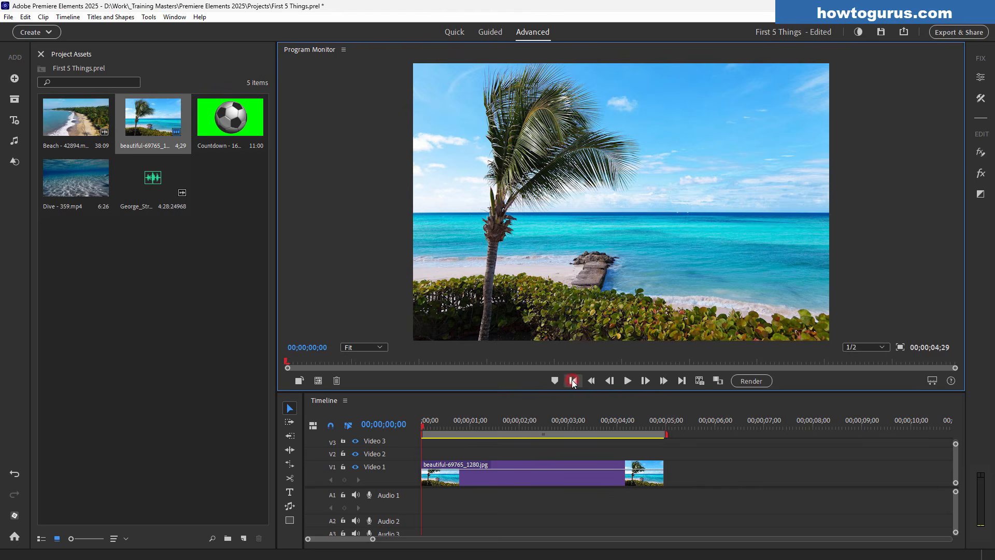
Step: Move to the sequence's end, preview the Beach - 42894.mp4 clip in the Source Monitor, and close that monitor
click(681, 381)
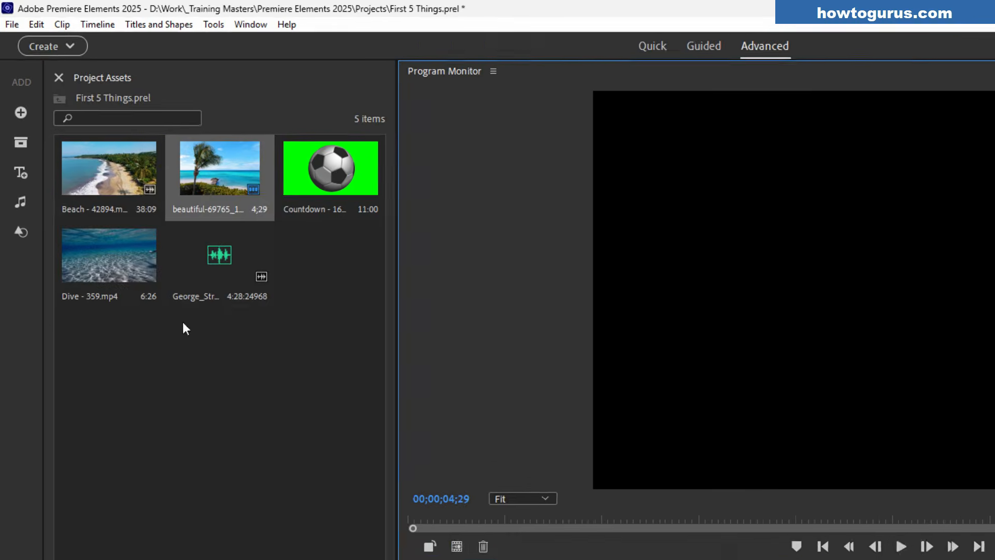
click(86, 124)
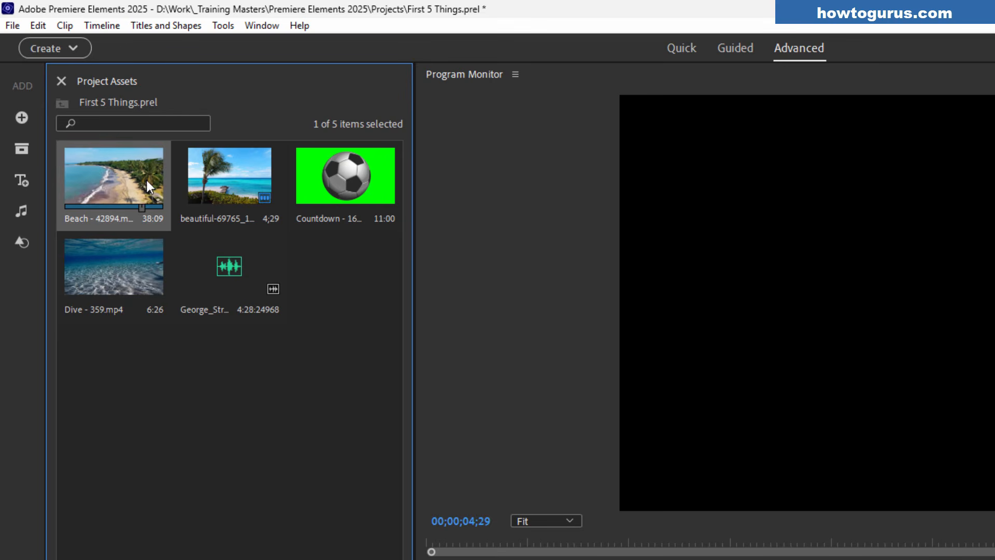
click(107, 180)
double_click(107, 180)
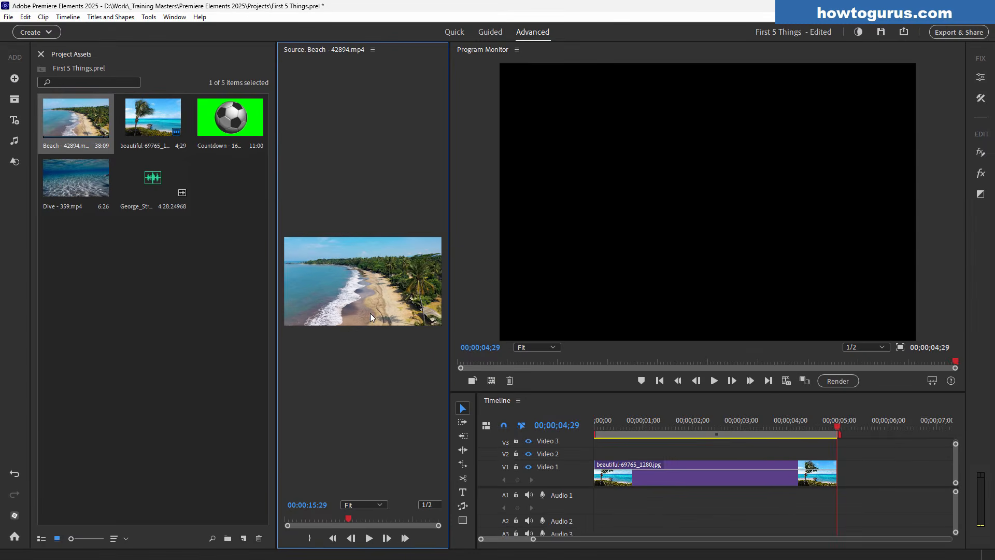
key(space)
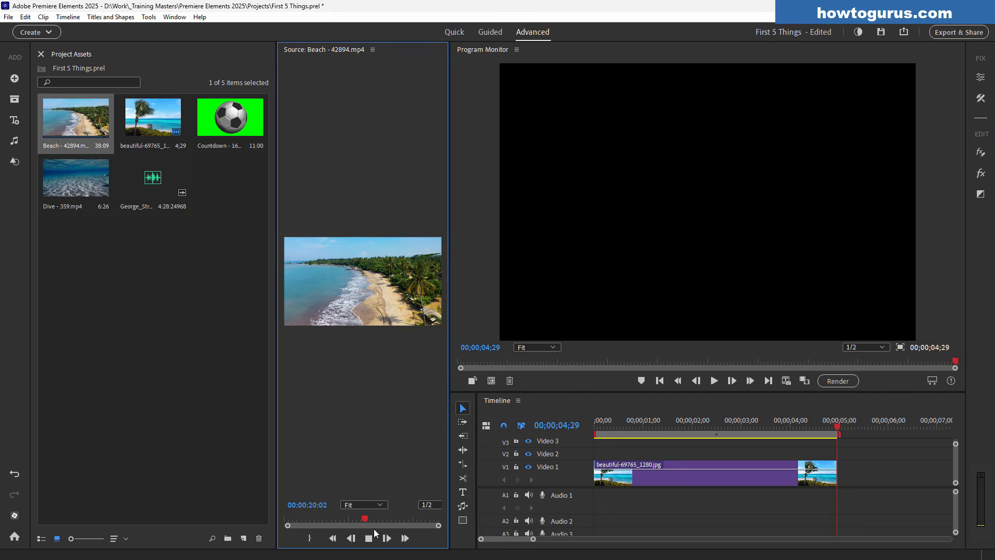
click(372, 49)
click(410, 52)
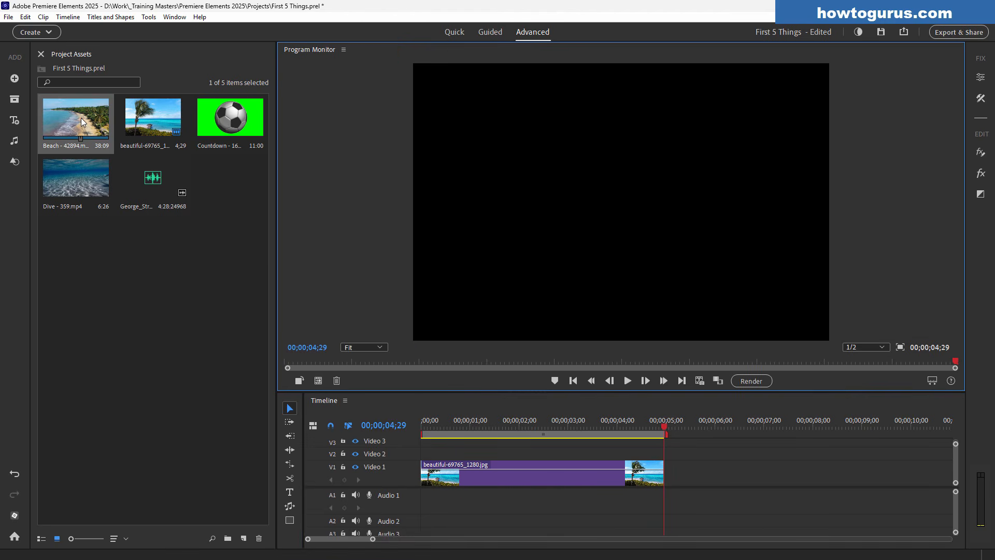
Step: Place the Beach - 42894.mp4 clip on the Video 2 track, overlapping the photo's end, and show the overlap at 00;00;04;19
drag(81, 117, 673, 443)
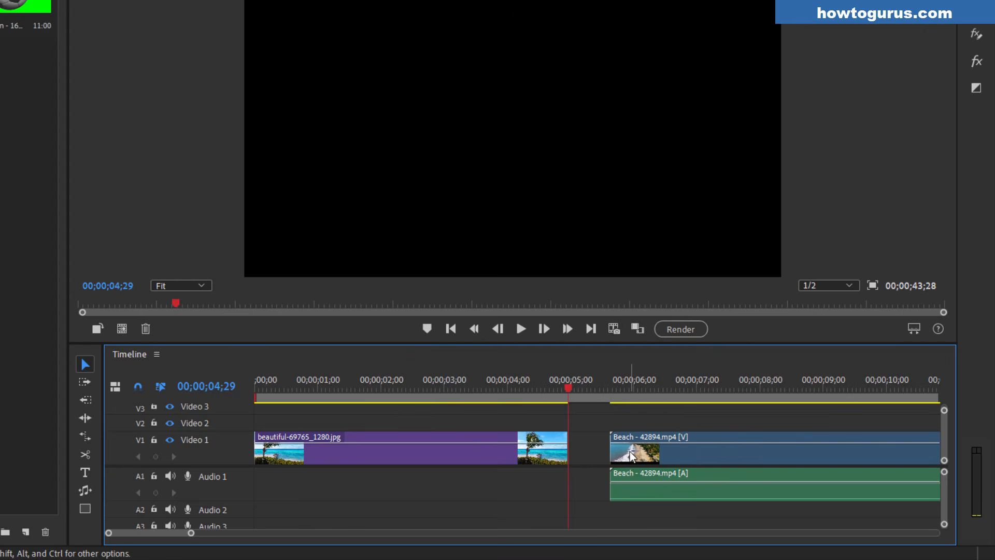
drag(629, 451, 624, 424)
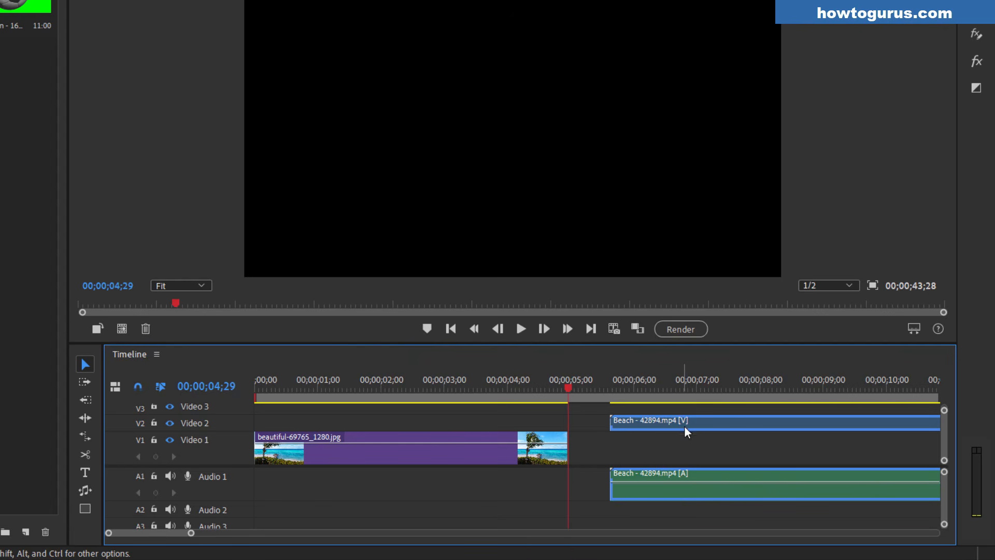
drag(706, 426, 645, 432)
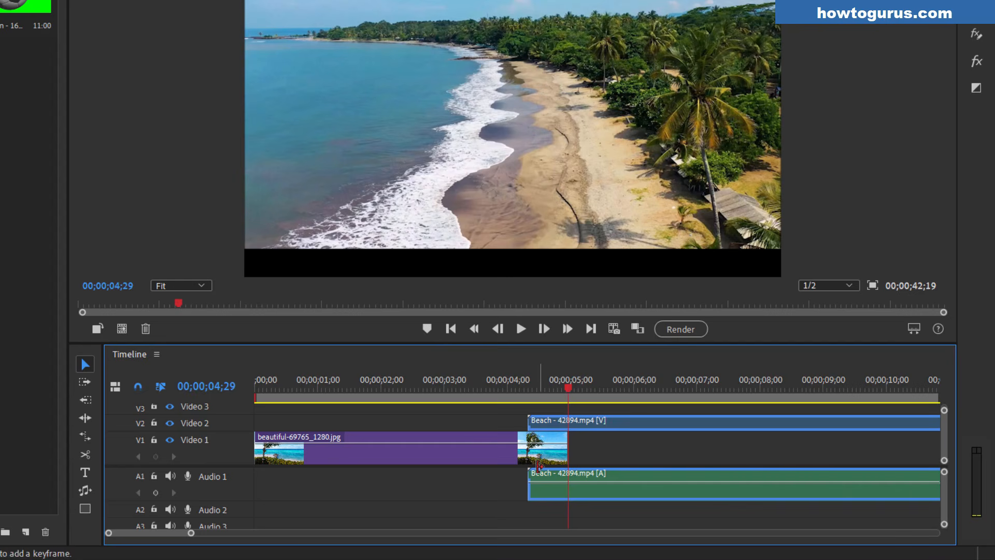
click(550, 396)
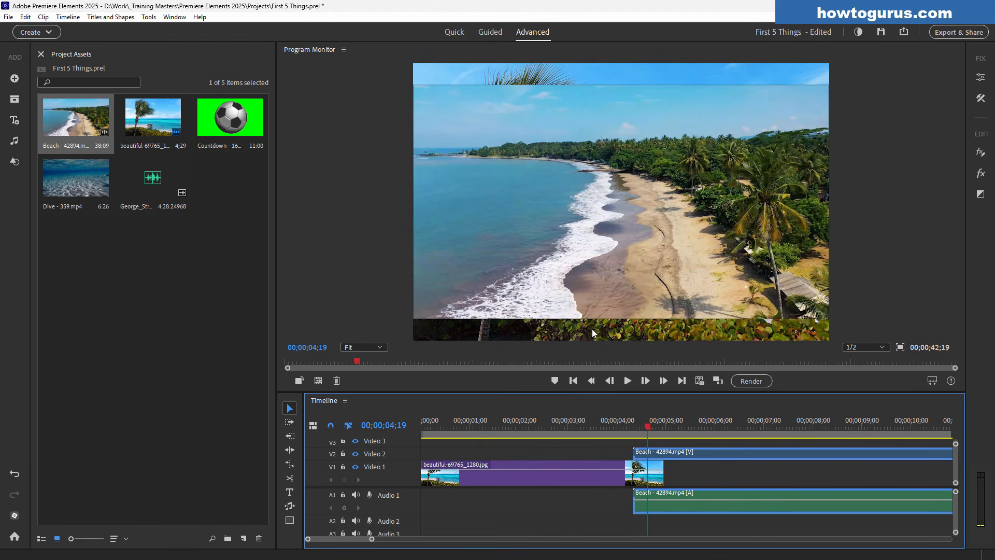
click(752, 306)
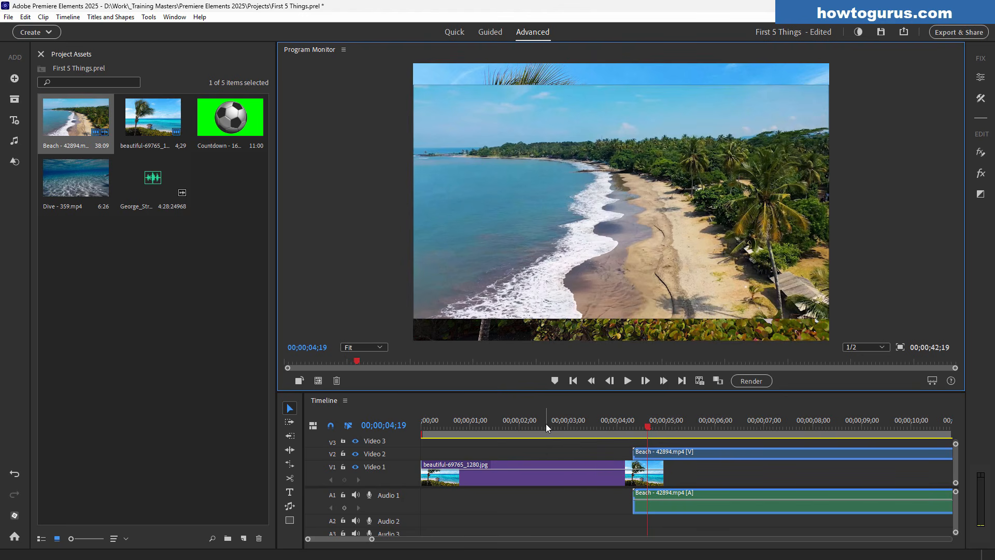
Step: Change the sequence's frame size to 1920 by 1080 and accept deleting all of its previews
click(25, 16)
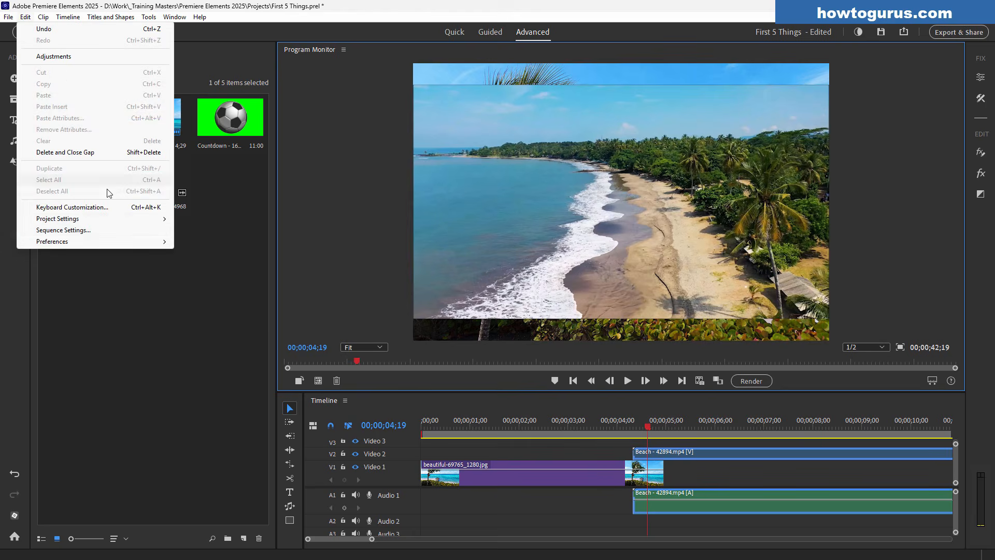
click(68, 229)
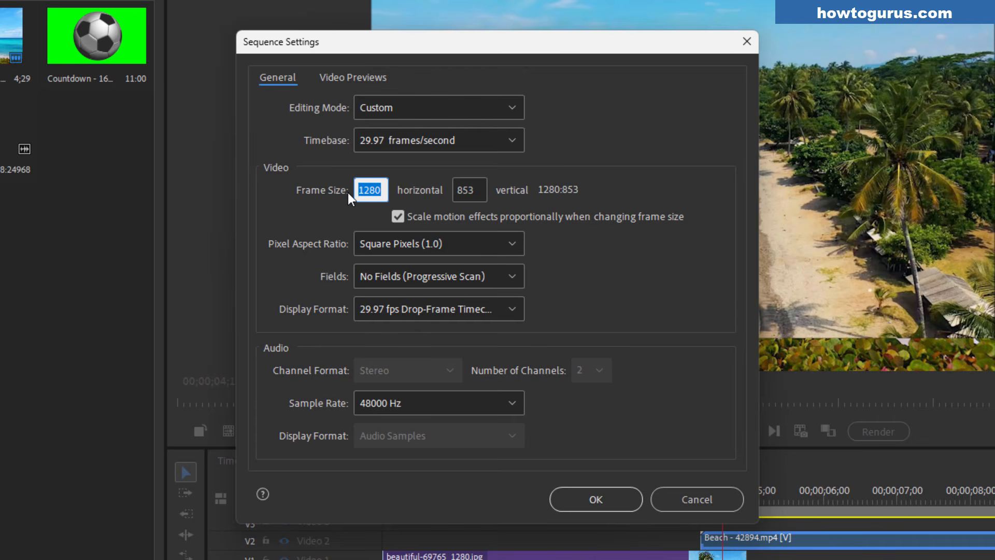
text(1920)
key(Tab)
text(1080)
click(522, 193)
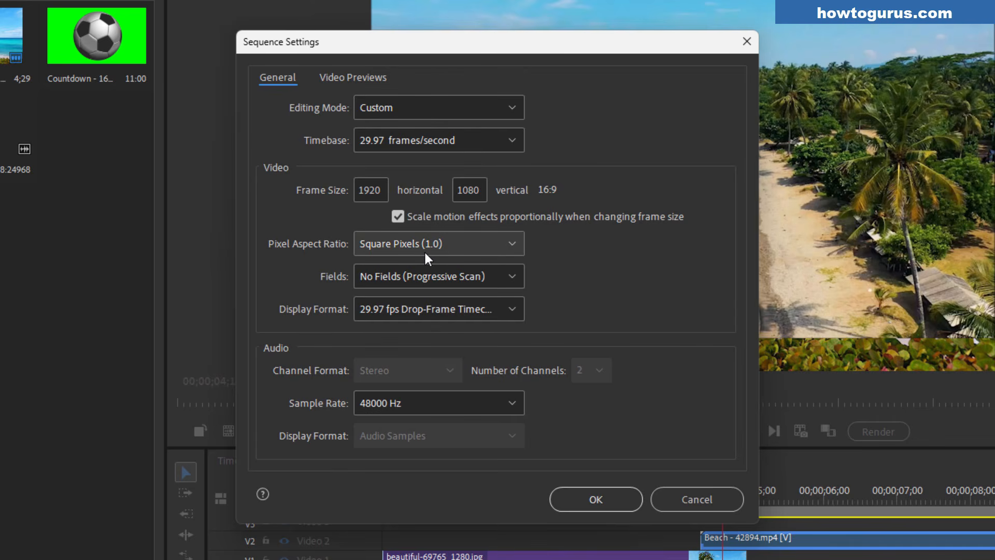
click(512, 311)
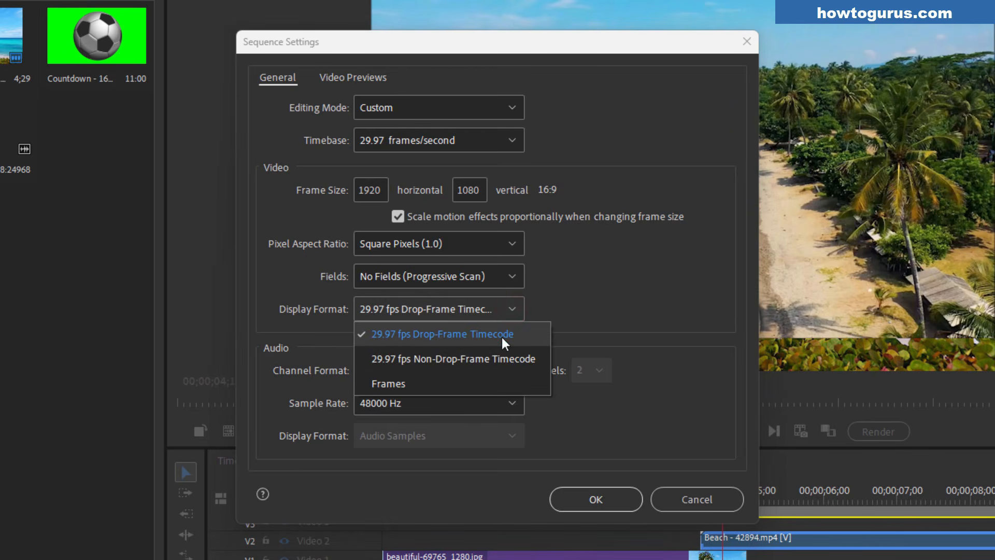
click(580, 304)
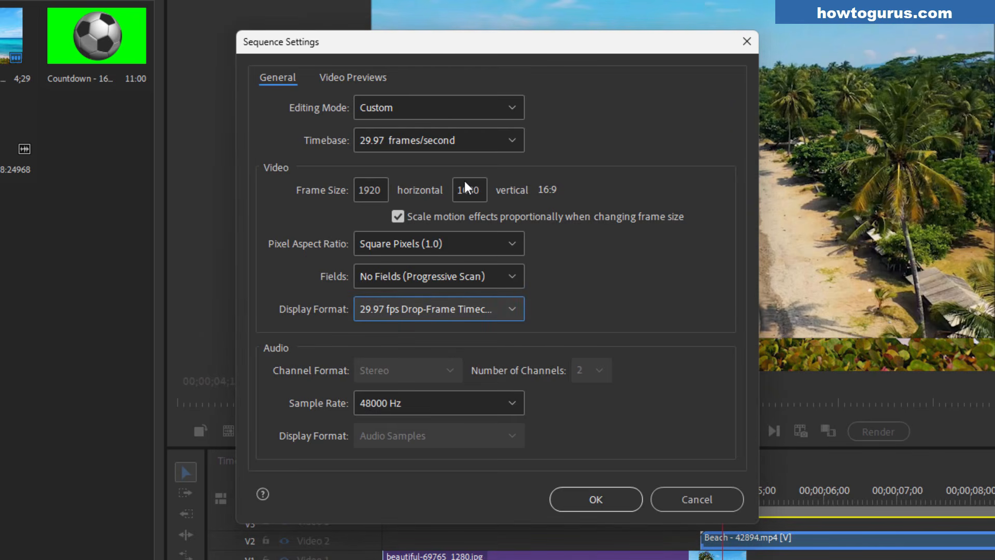
click(611, 492)
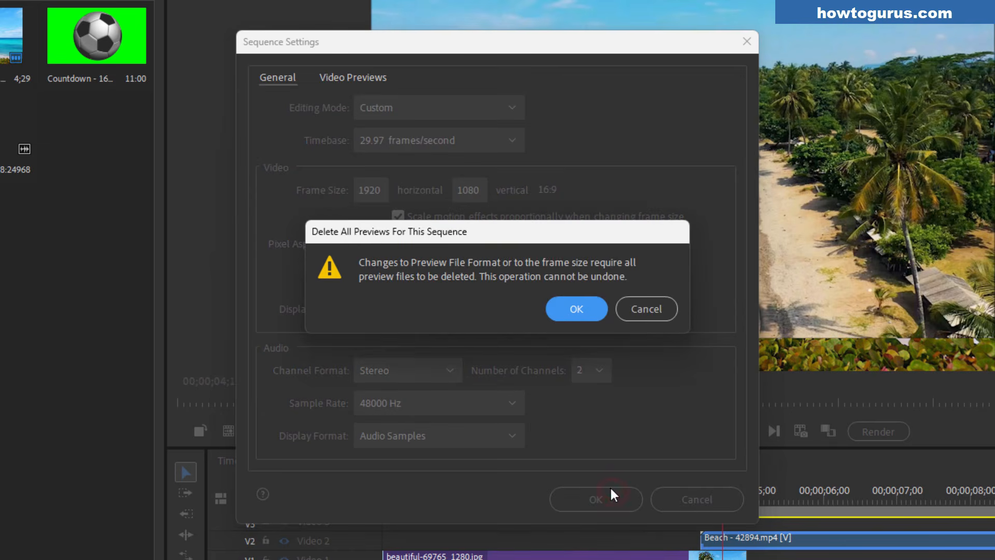
click(570, 306)
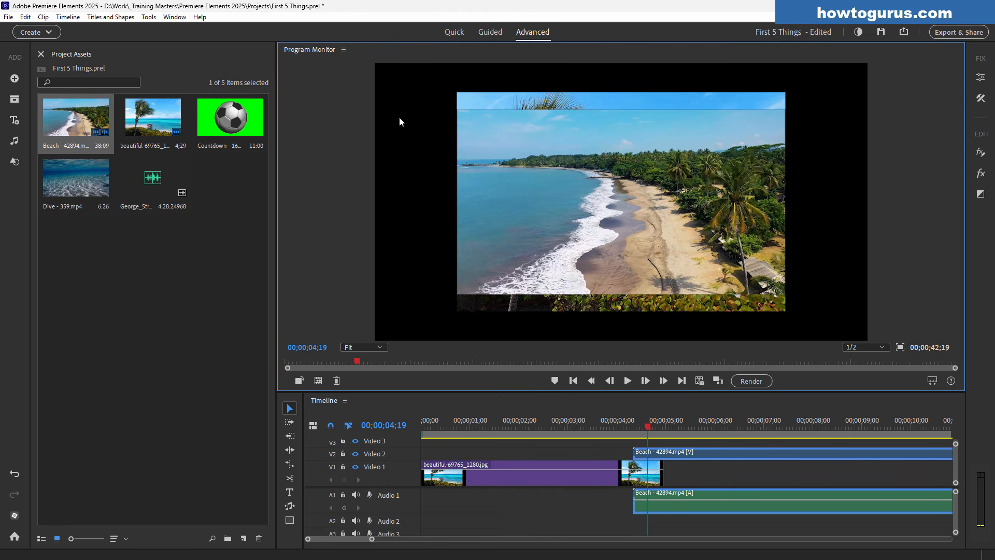
Step: Apply Scale to Frame Size to the beautiful-69765_1280.jpg photo on the Video 1 track
click(531, 473)
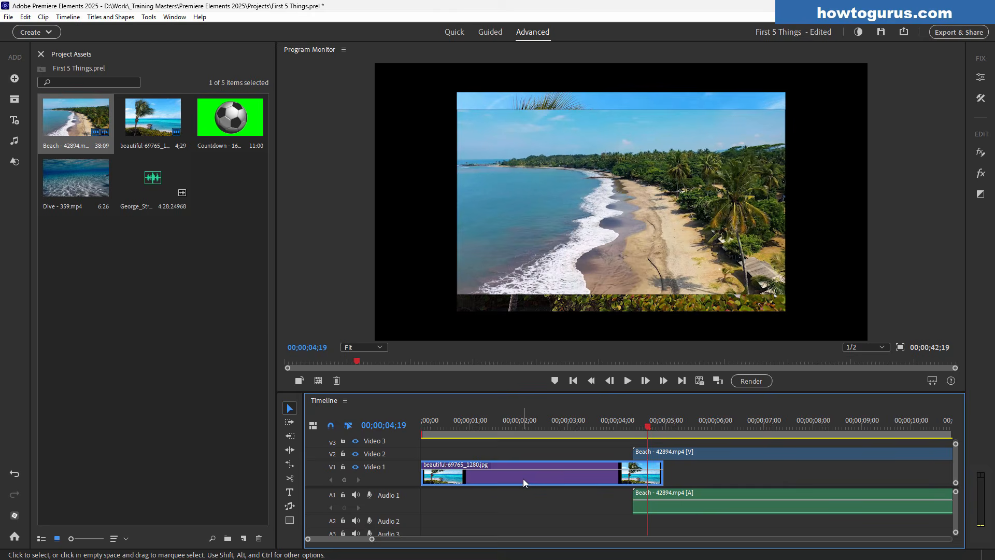
right_click(585, 473)
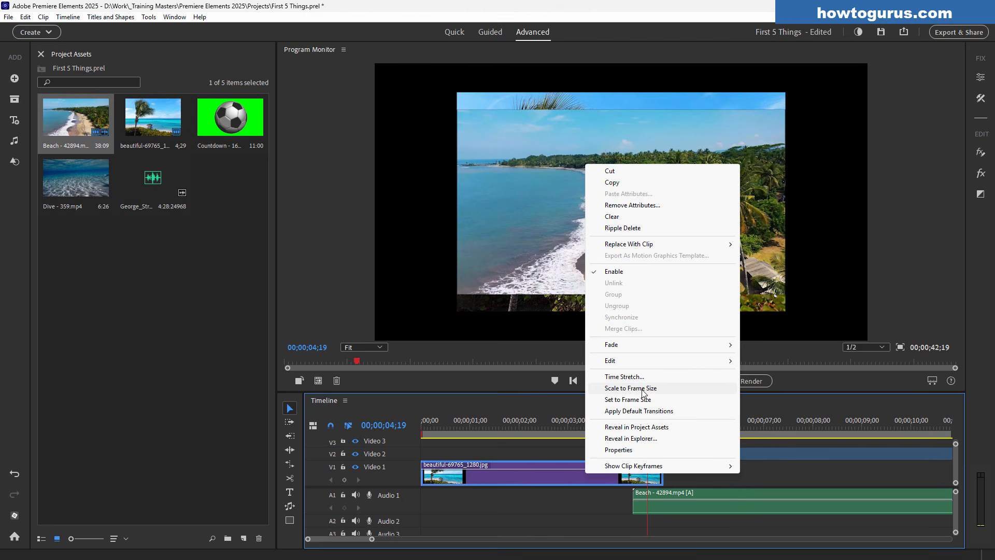
click(642, 388)
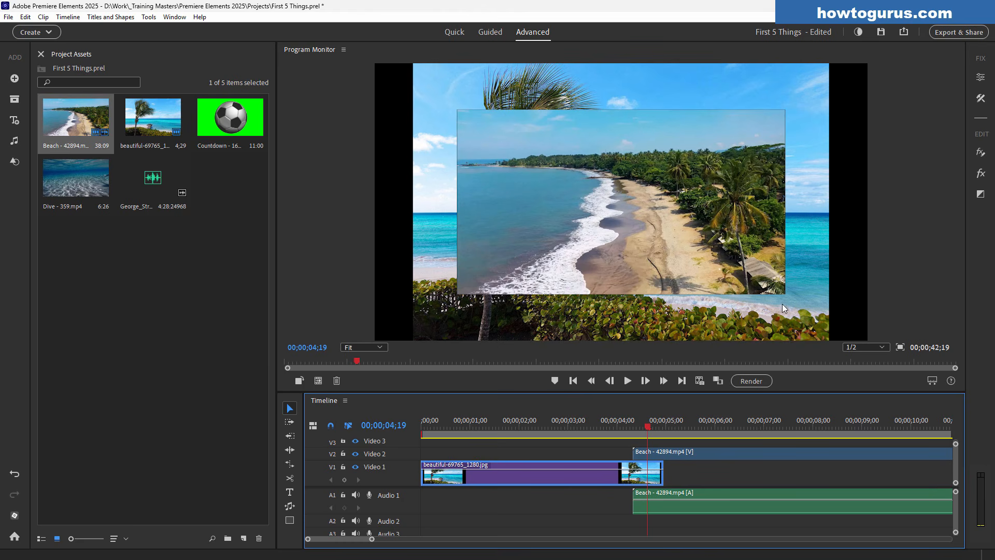
click(801, 249)
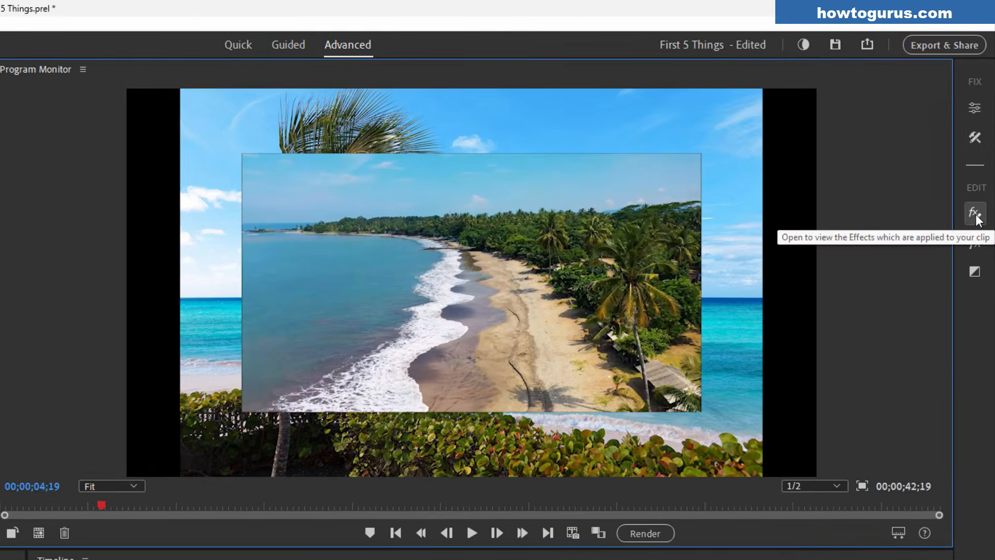
Step: Raise the photo's motion Scale to 121 so it fills the frame width, and close the effect controls
click(978, 210)
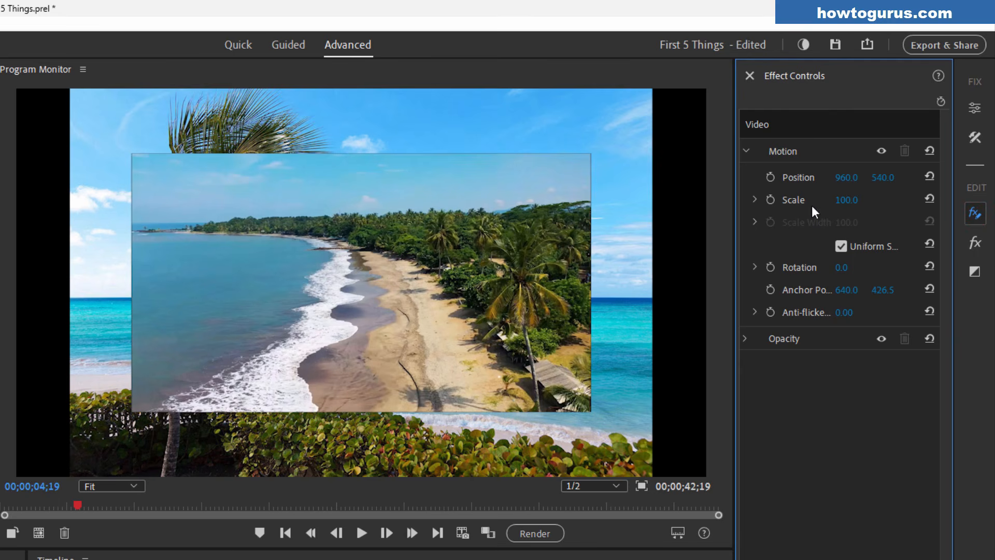
click(845, 200)
drag(846, 200, 856, 200)
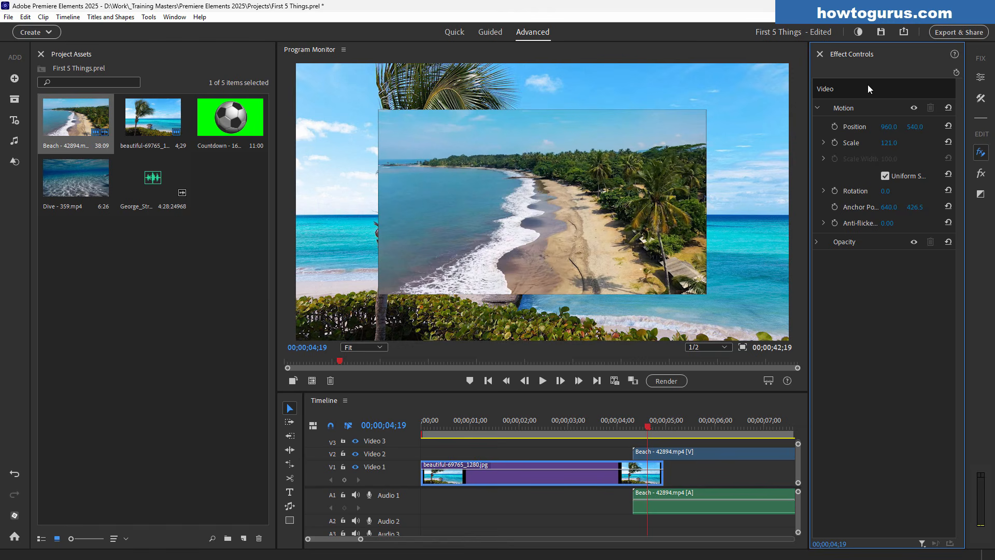
click(819, 55)
Step: Apply Scale to Frame Size to the Beach - 42894.mp4 clip and scrub across both clips to check the fit
click(717, 451)
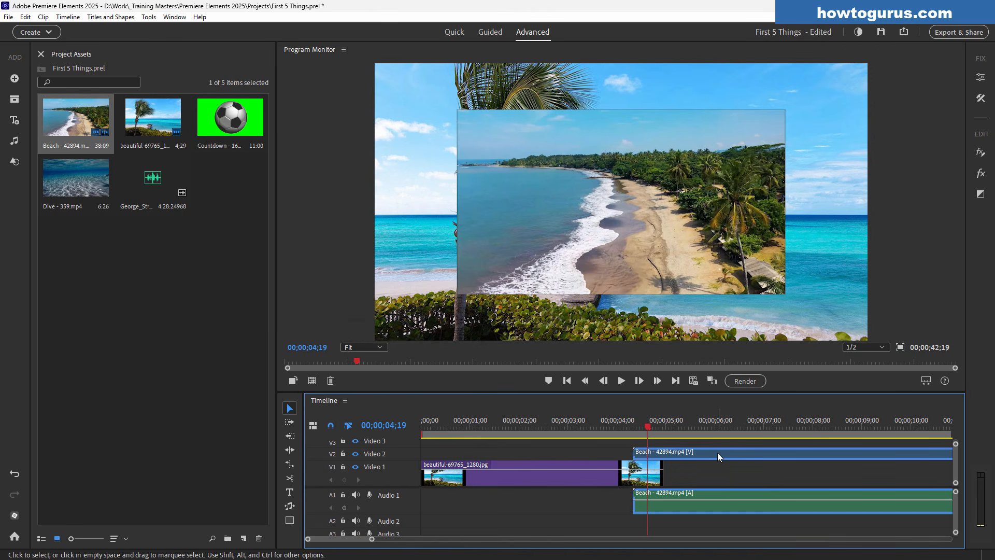
right_click(717, 453)
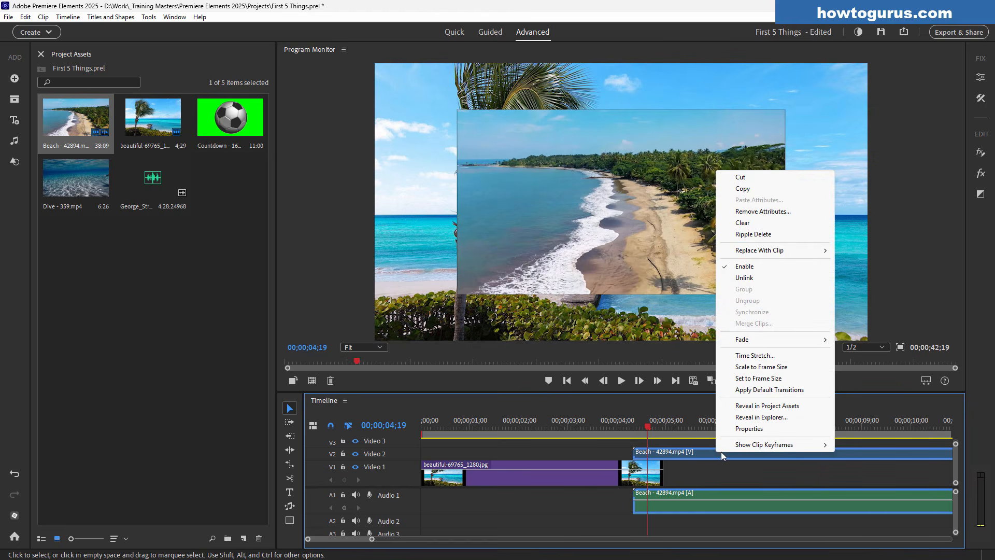
click(749, 367)
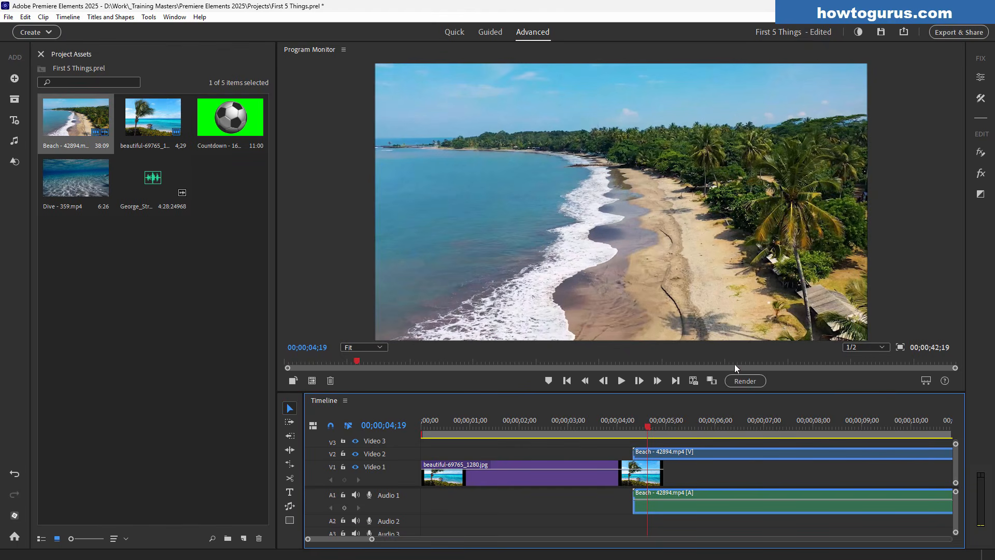
drag(647, 426, 467, 431)
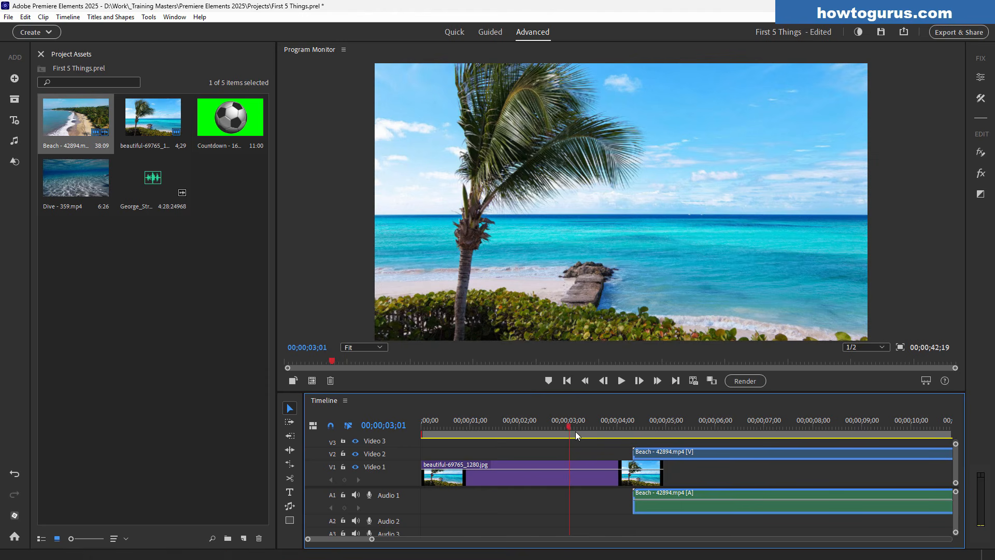
drag(575, 431, 726, 431)
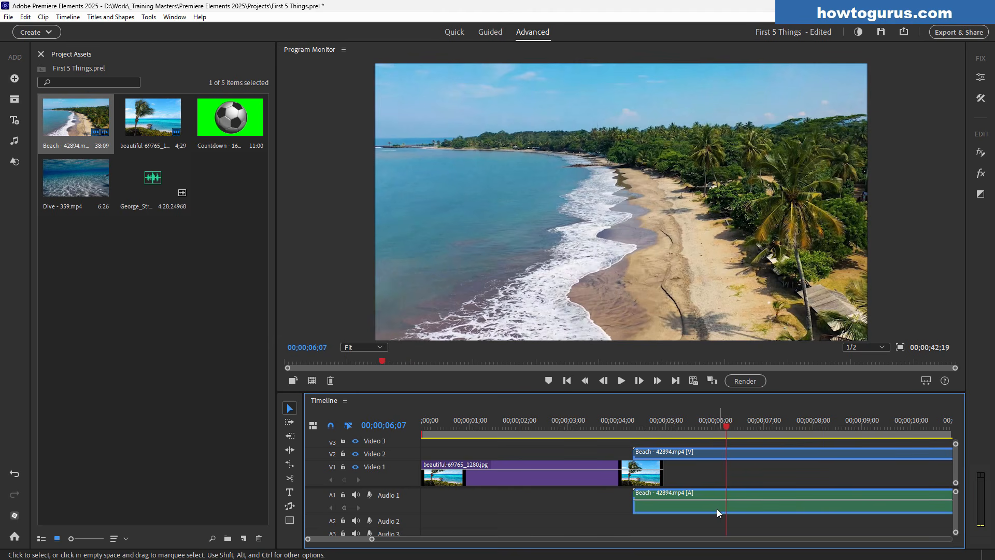
Step: Place the George_Street_Shuffle.mp3 music at the start of the Audio 2 track and make that track taller
click(715, 508)
click(156, 186)
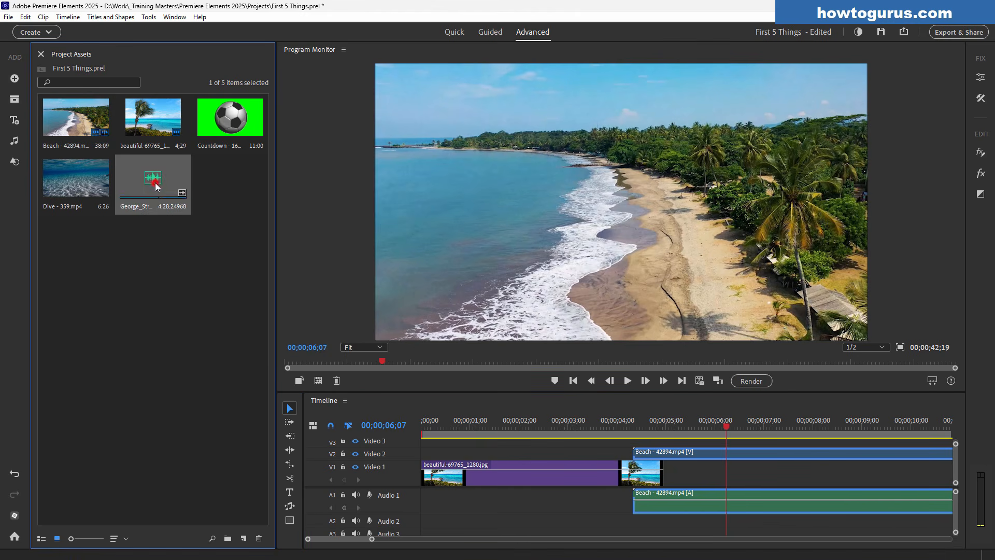
drag(167, 183, 428, 522)
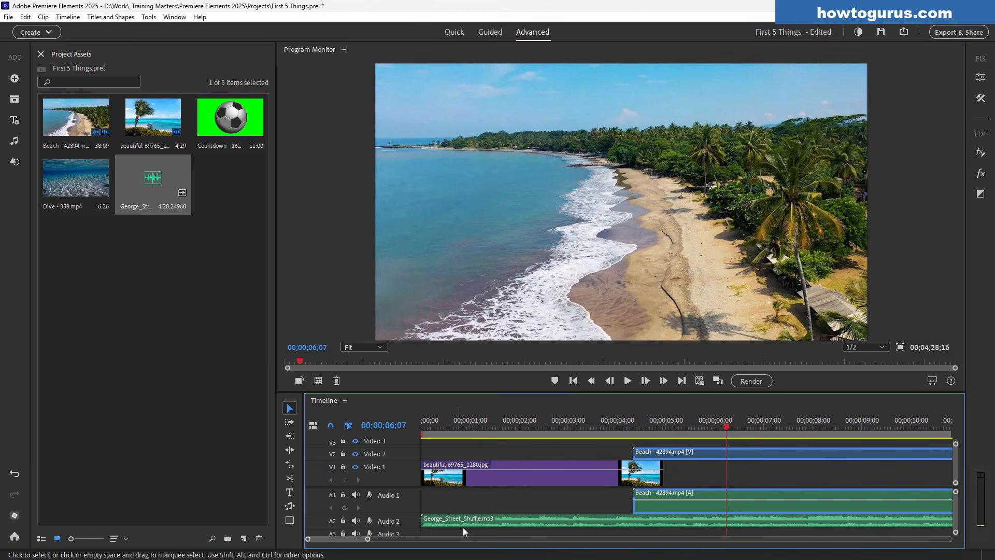
drag(391, 514, 406, 469)
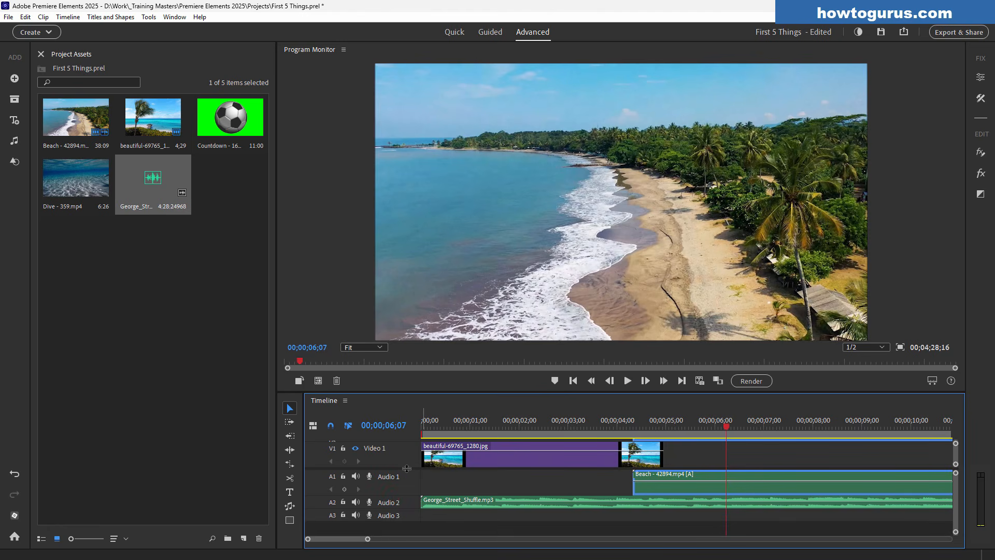
drag(409, 510, 411, 528)
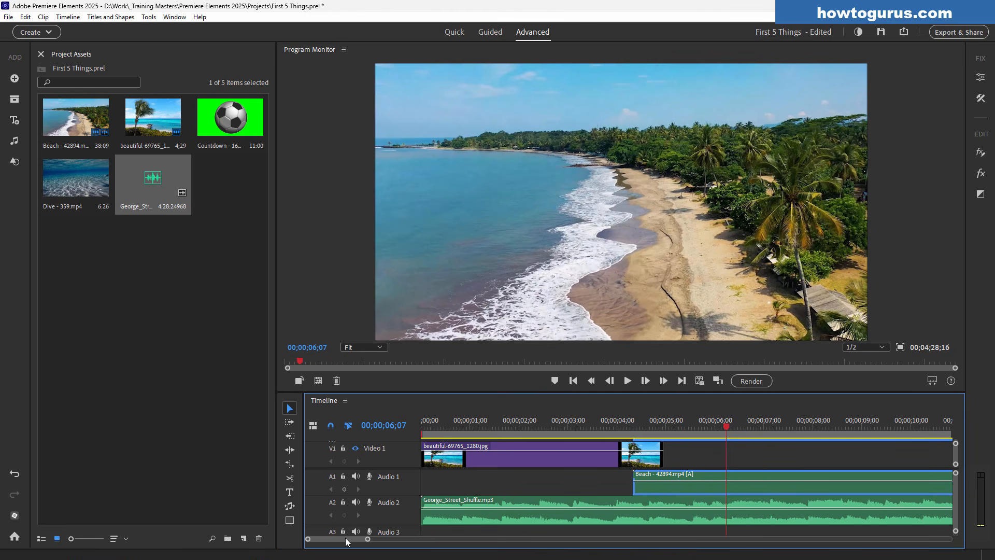
Step: Unlink the Beach - 42894.mp4 clip's audio from its video and delete the audio from Audio 1
mouse_move(357, 539)
mouse_down()
mouse_move(384, 539)
mouse_move(356, 544)
mouse_up()
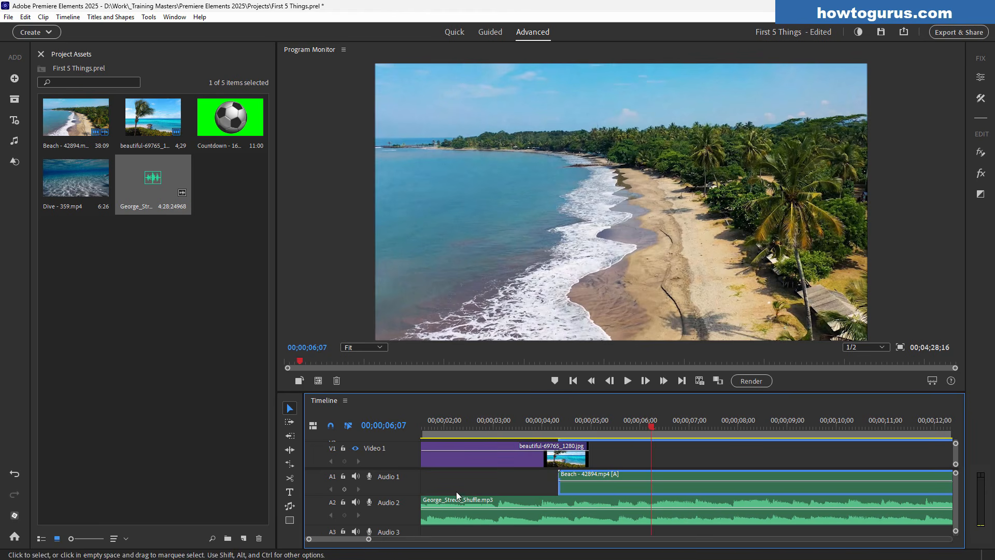
drag(411, 468, 411, 484)
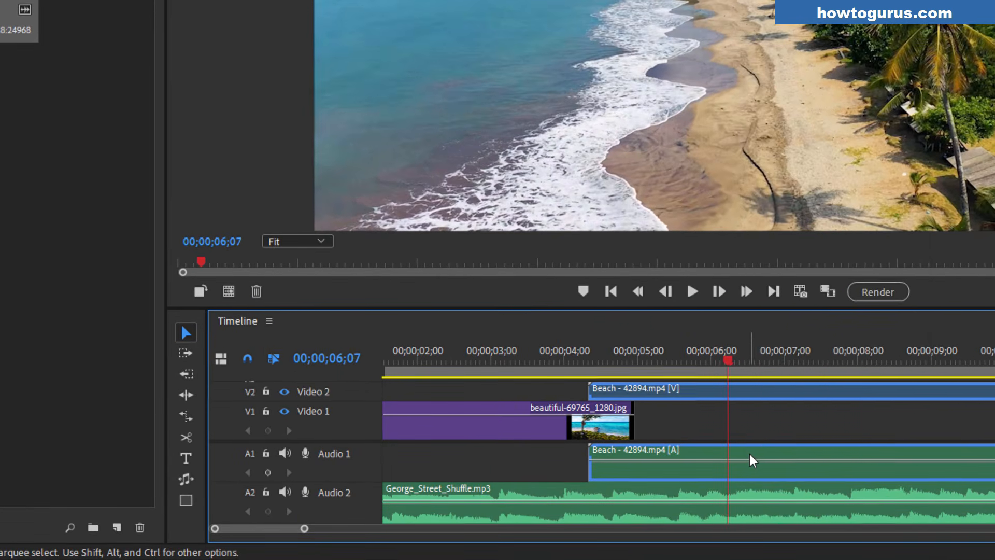
right_click(703, 473)
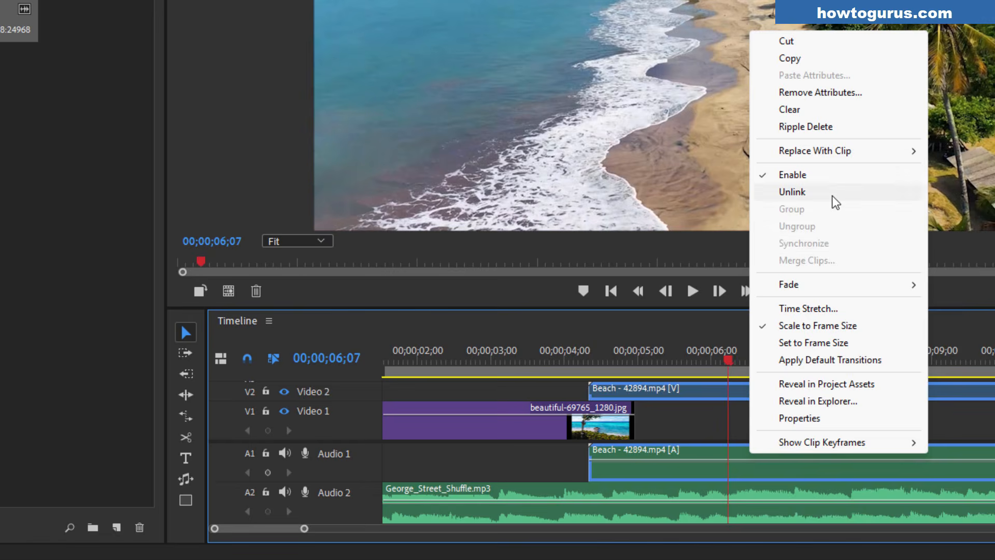
click(832, 193)
click(771, 468)
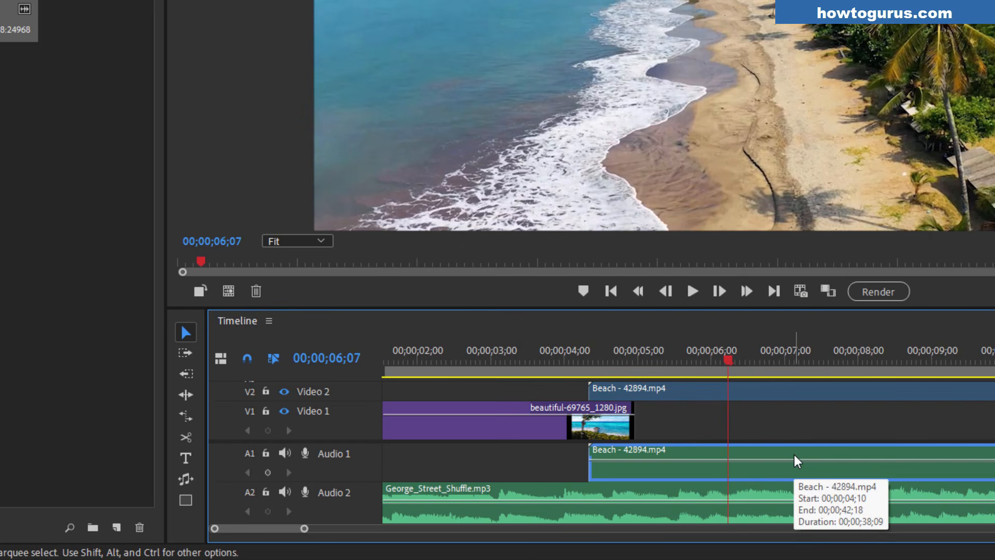
key(Delete)
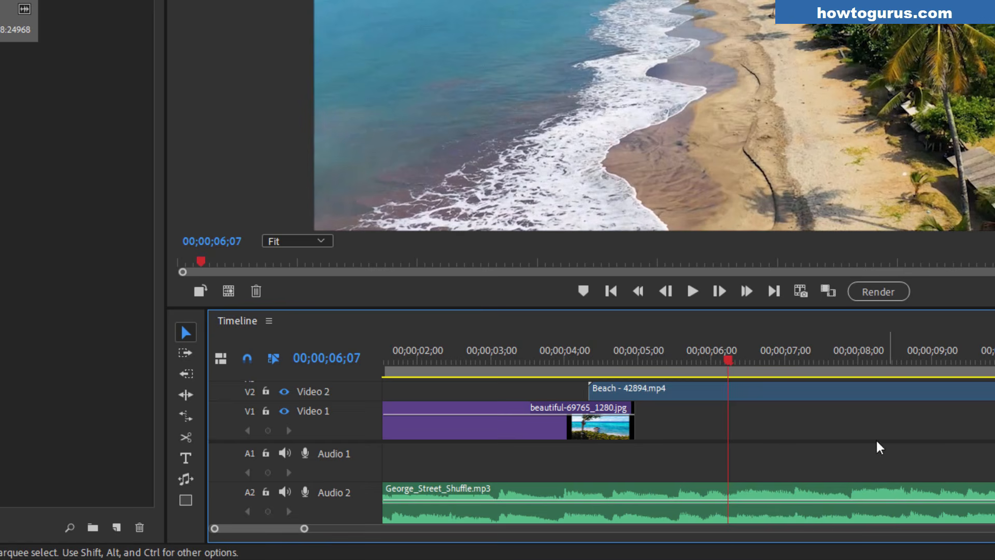
Step: Move the George_Street_Shuffle.mp3 music up to the muted Audio 1 track and scrub the Beach clip to 00;00;09;25
drag(626, 489, 620, 462)
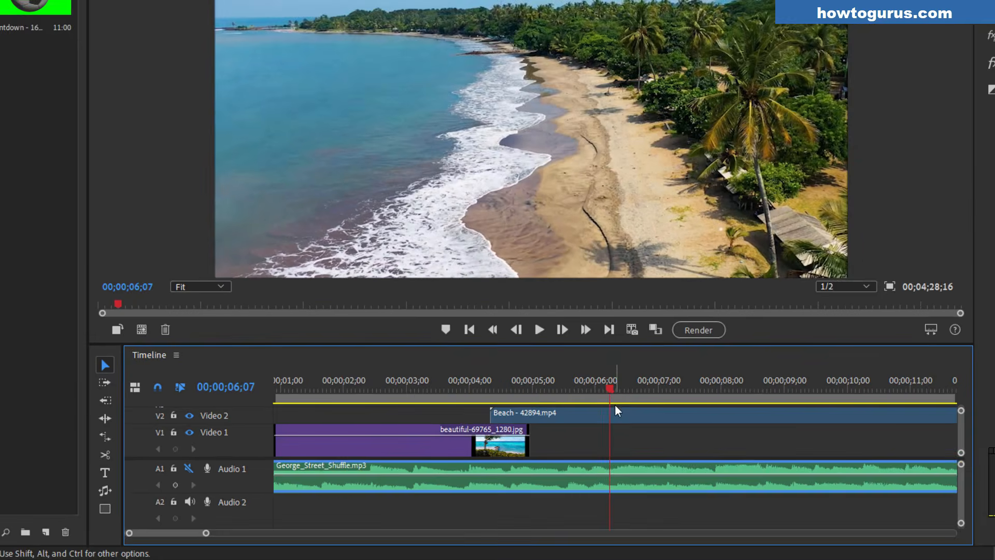
click(747, 358)
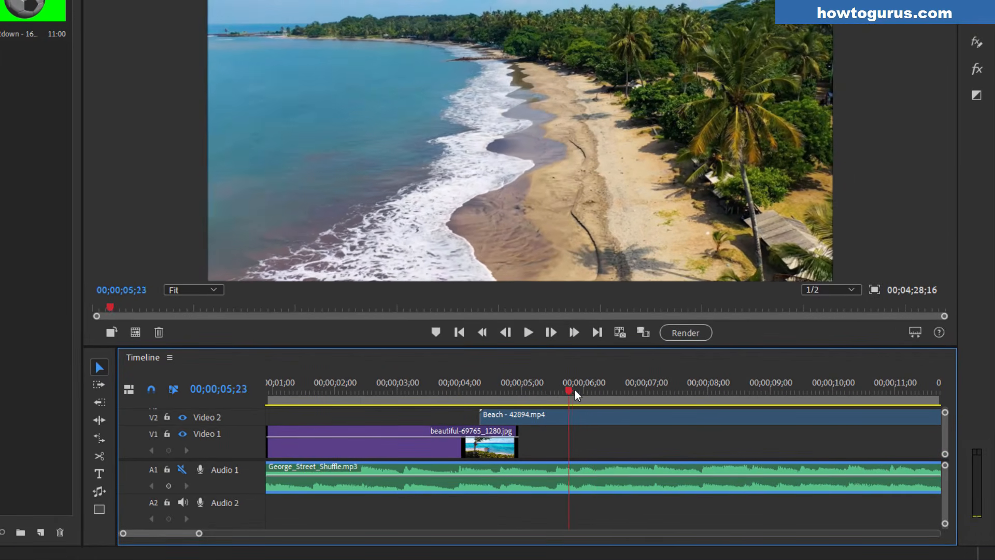
drag(574, 389, 821, 387)
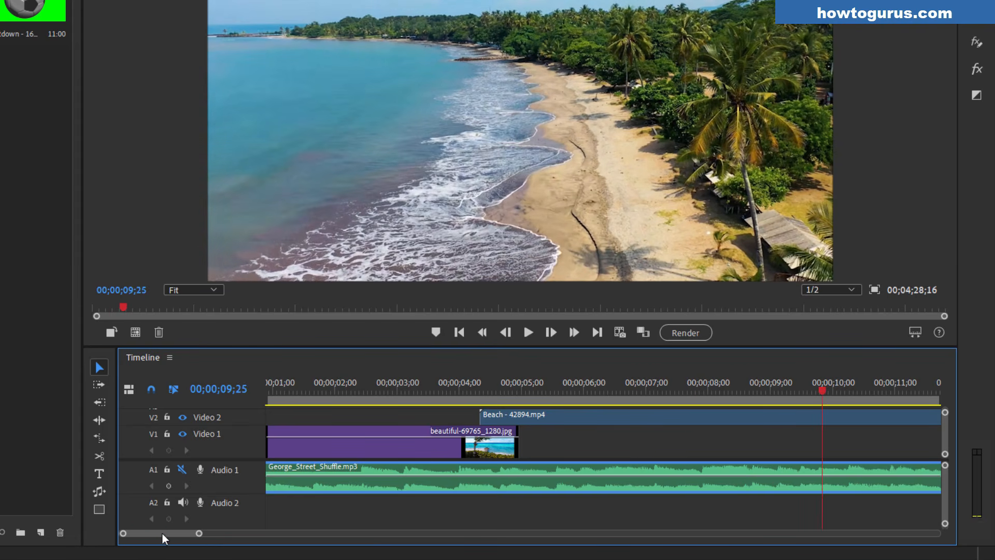
Step: Place the playhead at 00;00;39;29 and try trimming the end of the Beach - 42894.mp4 clip on Video 2
drag(163, 533, 184, 532)
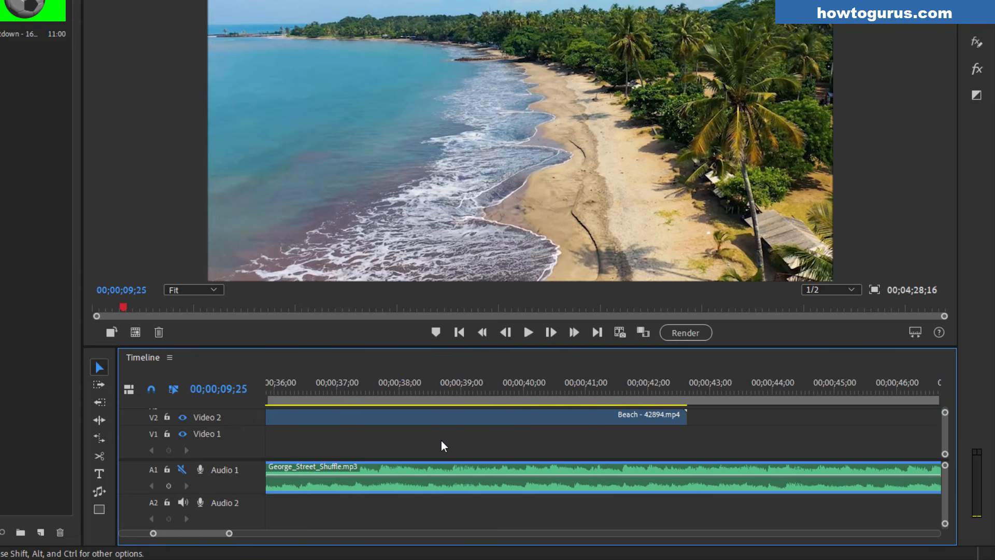
scroll(441, 446, down, 5)
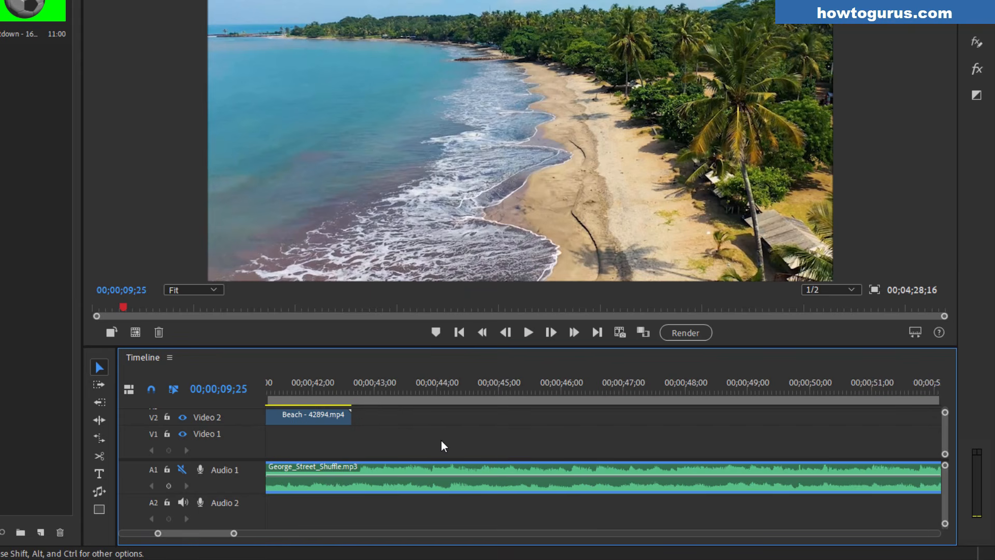
scroll(441, 446, up, 7)
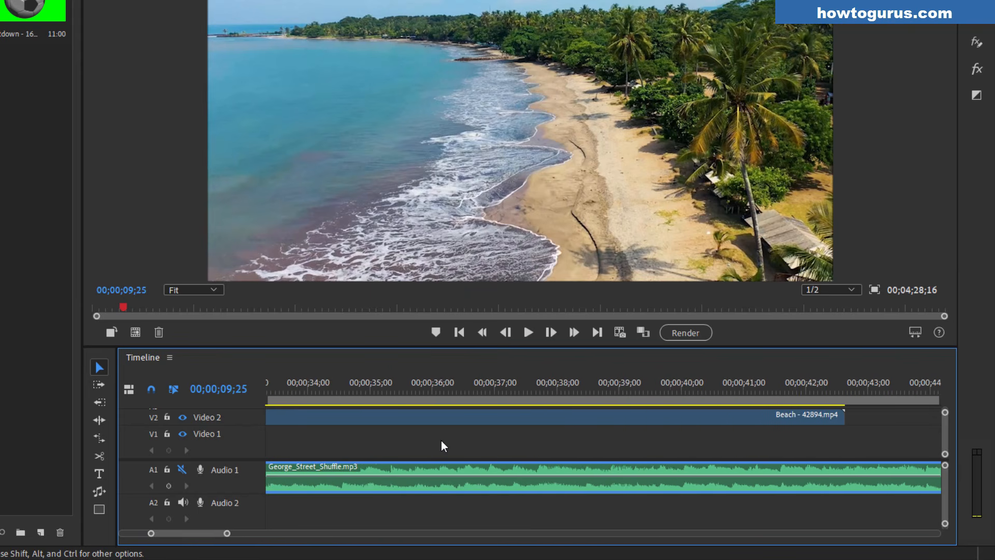
scroll(441, 446, down, 2)
scroll(440, 445, up, 1)
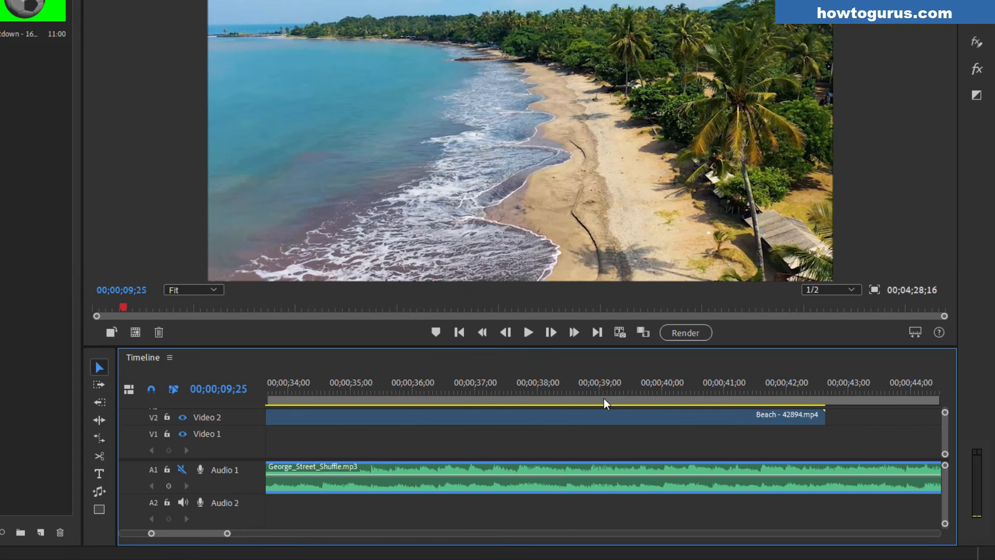
click(660, 389)
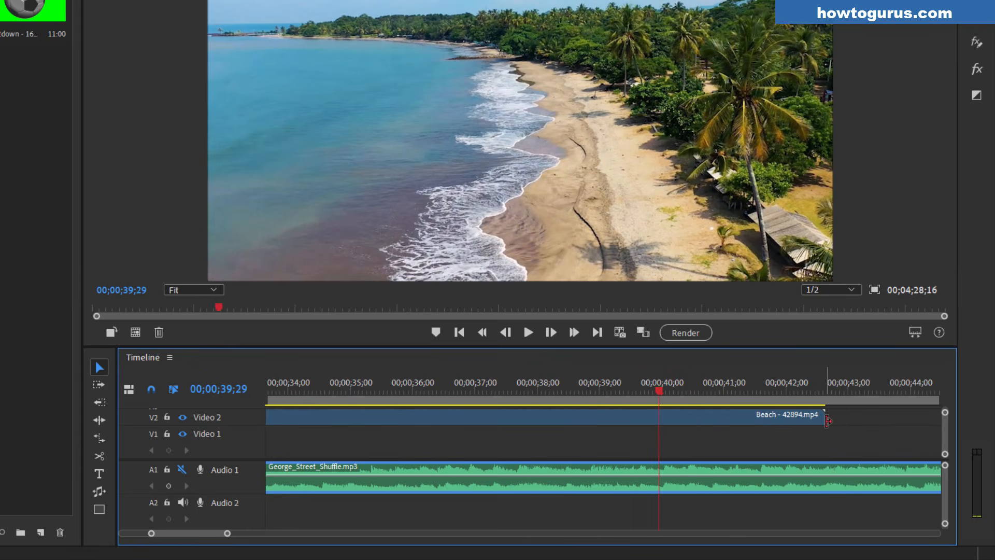
drag(824, 417, 850, 430)
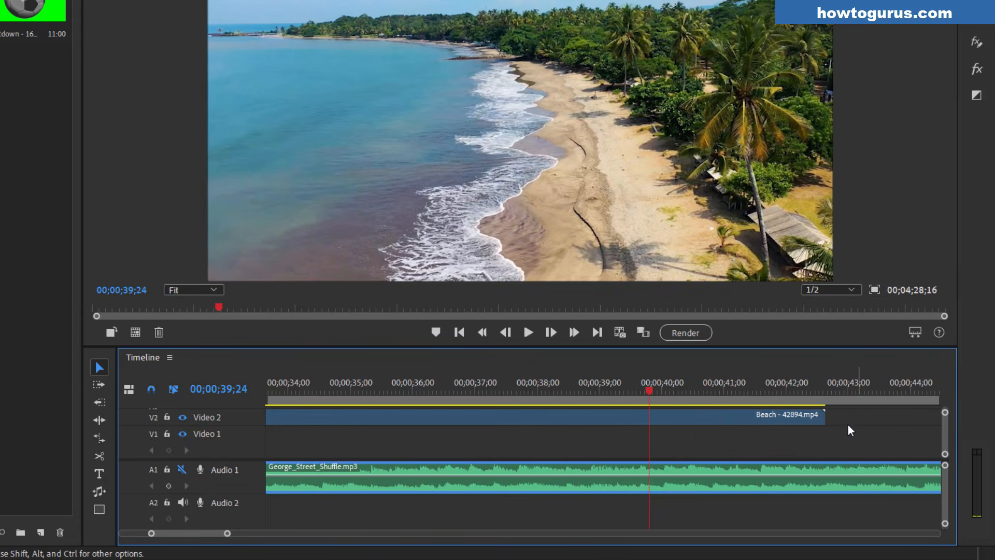
Step: Split the Beach - 42894.mp4 clip on Video 2 at 00;00;40;01 with the scissors tool and return to the selection tool
drag(654, 390, 663, 390)
click(673, 419)
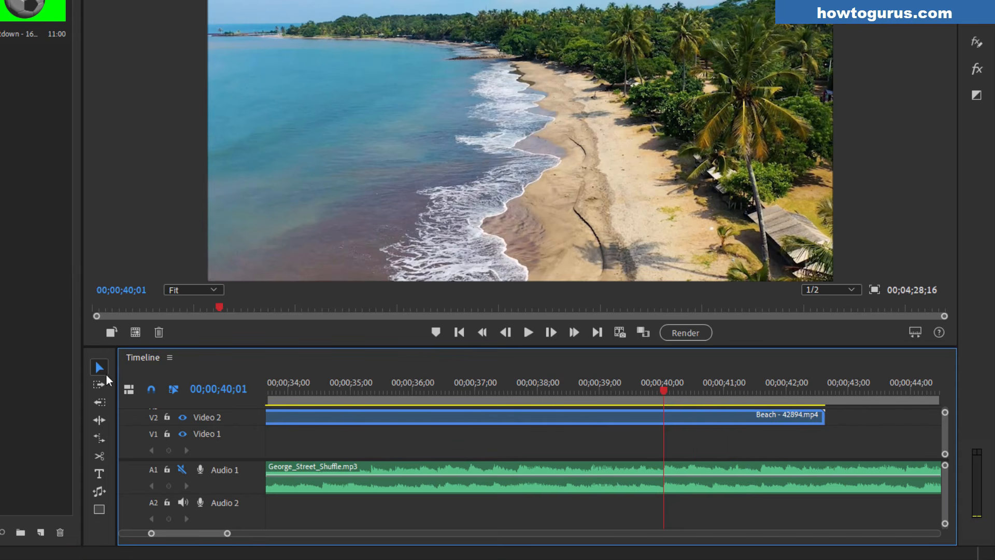
click(106, 456)
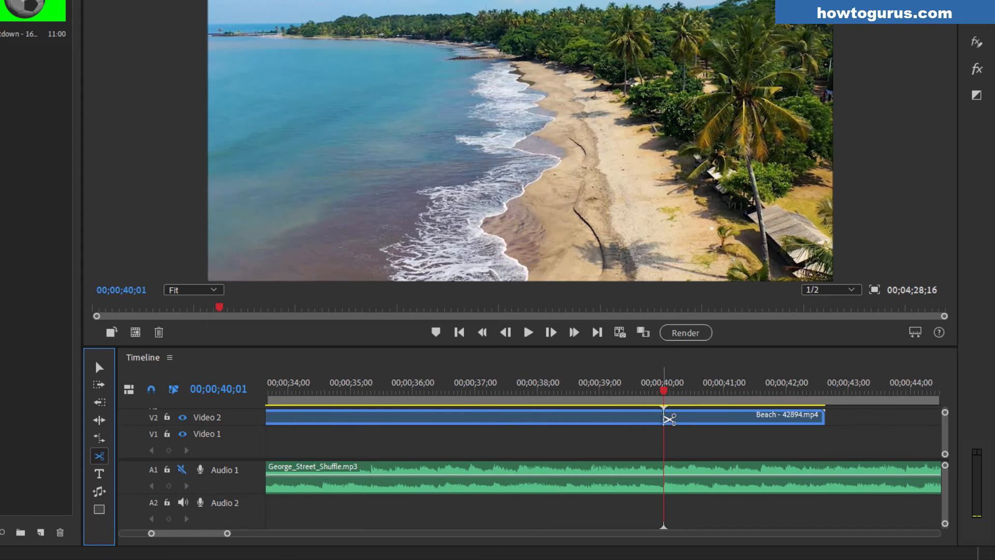
click(665, 416)
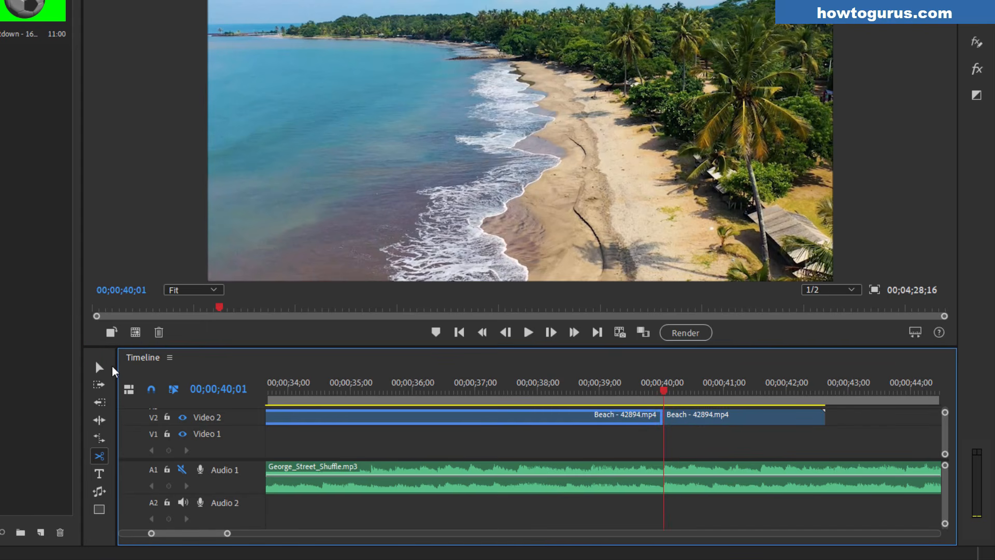
click(99, 367)
Step: Move the cut-off end piece of the Beach clip along Video 2 to start at about 00;00;41;00, leaving a gap
drag(692, 417, 823, 424)
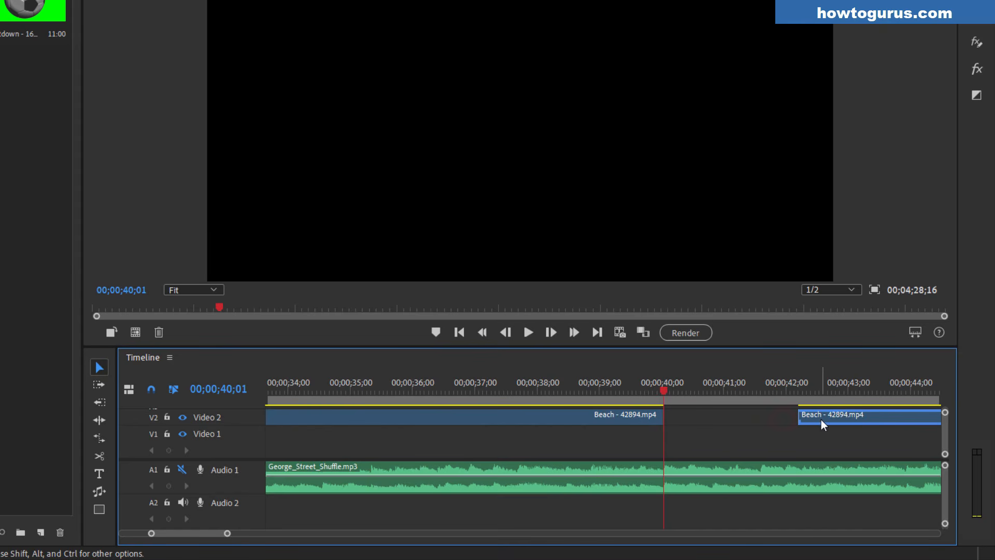
mouse_move(606, 393)
mouse_down()
mouse_move(432, 389)
mouse_move(661, 389)
mouse_move(597, 397)
mouse_move(615, 391)
mouse_up()
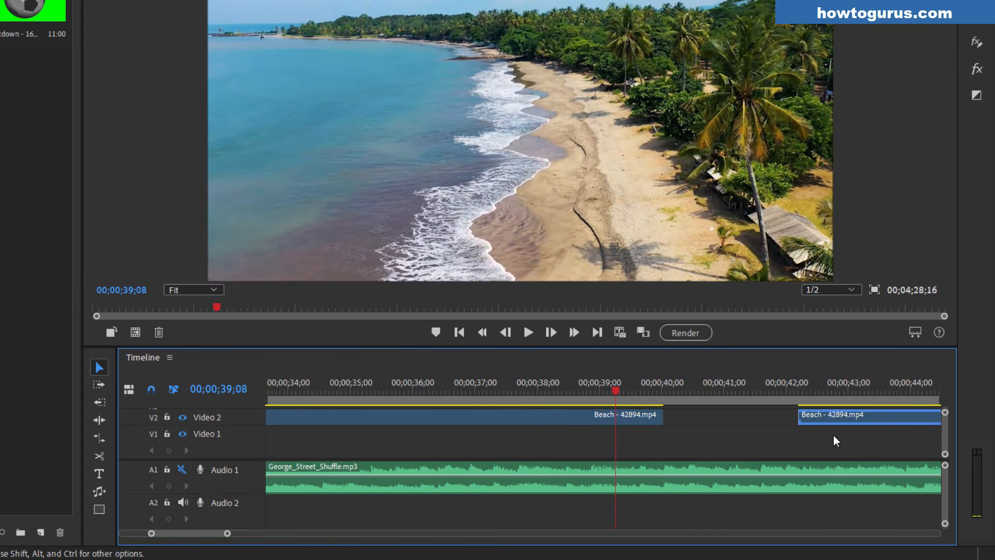
scroll(943, 439, up, 2)
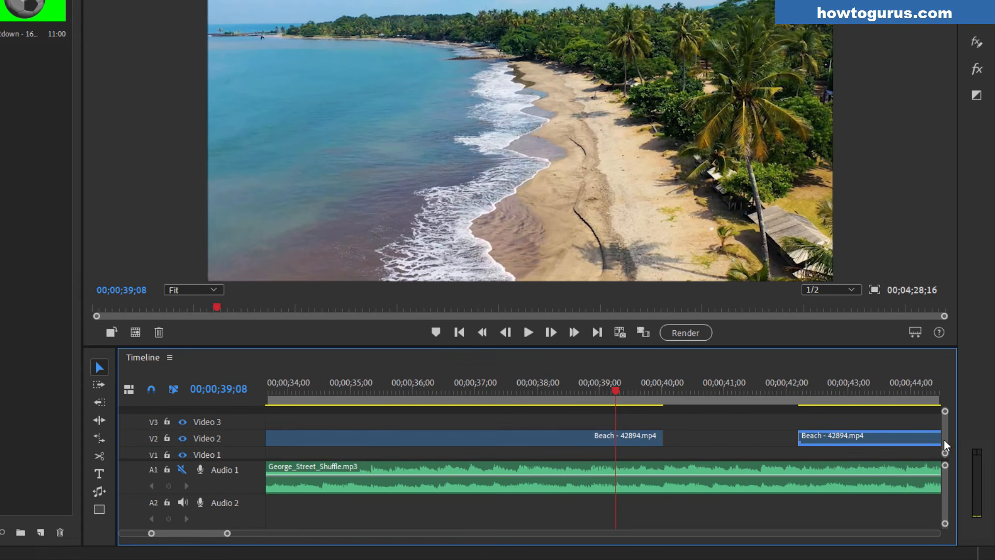
drag(616, 391, 647, 400)
drag(824, 441, 753, 442)
Step: Extend the start of the cut-off Beach clip piece toward the first piece, and delete that piece from Video 2
click(492, 442)
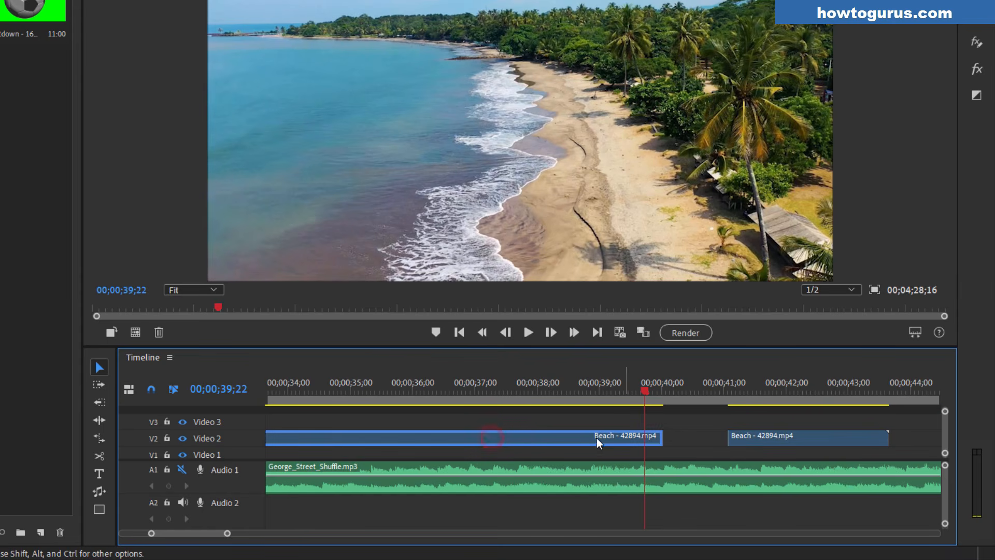
click(767, 442)
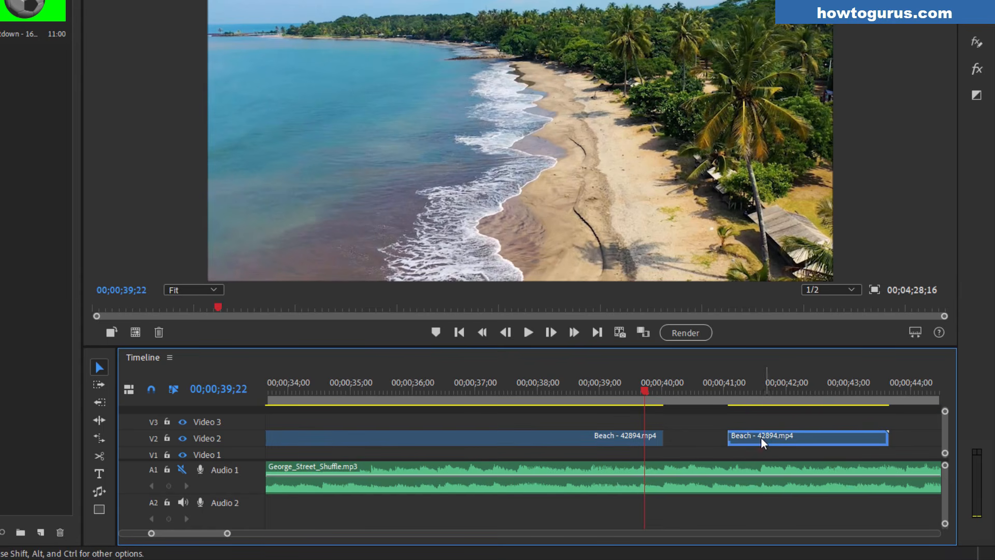
drag(767, 441, 706, 438)
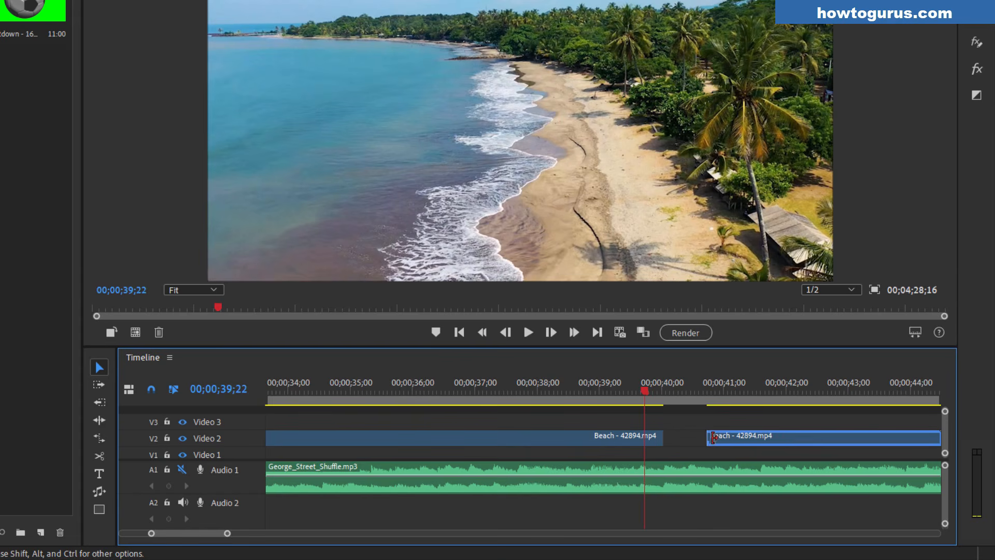
drag(764, 448, 708, 440)
drag(793, 436, 768, 439)
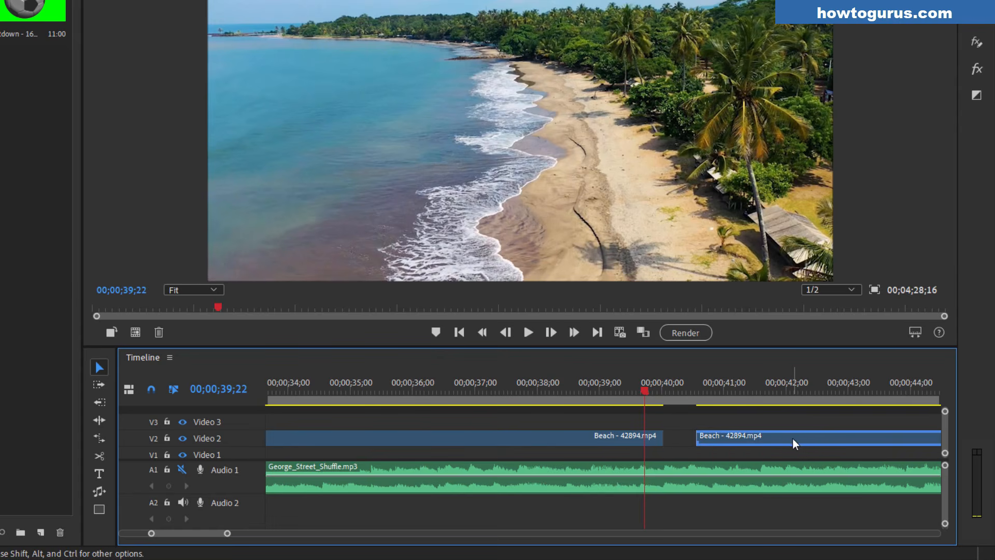
key(Delete)
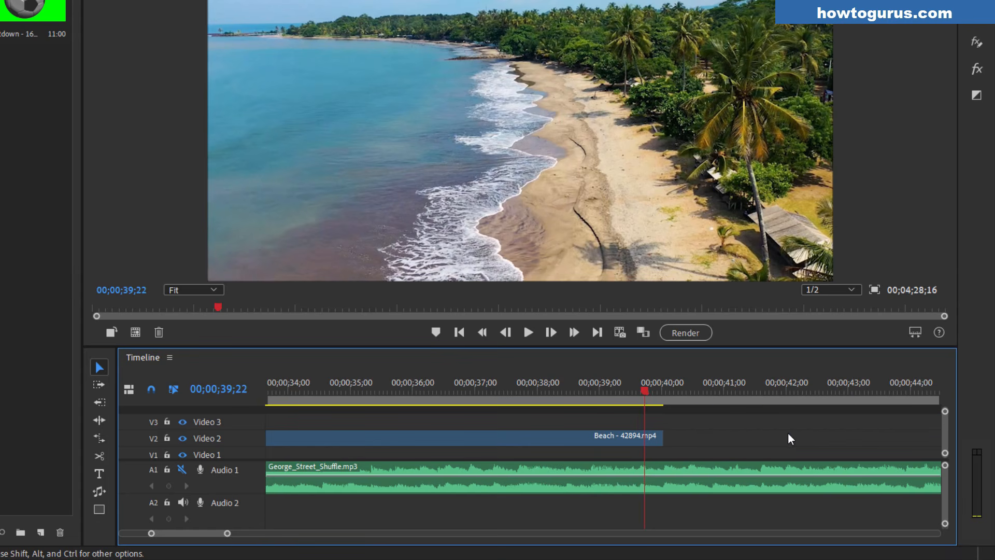
Step: Give the tracks more room by lowering the divider between video and audio tracks and making the Timeline taller
drag(218, 533, 173, 529)
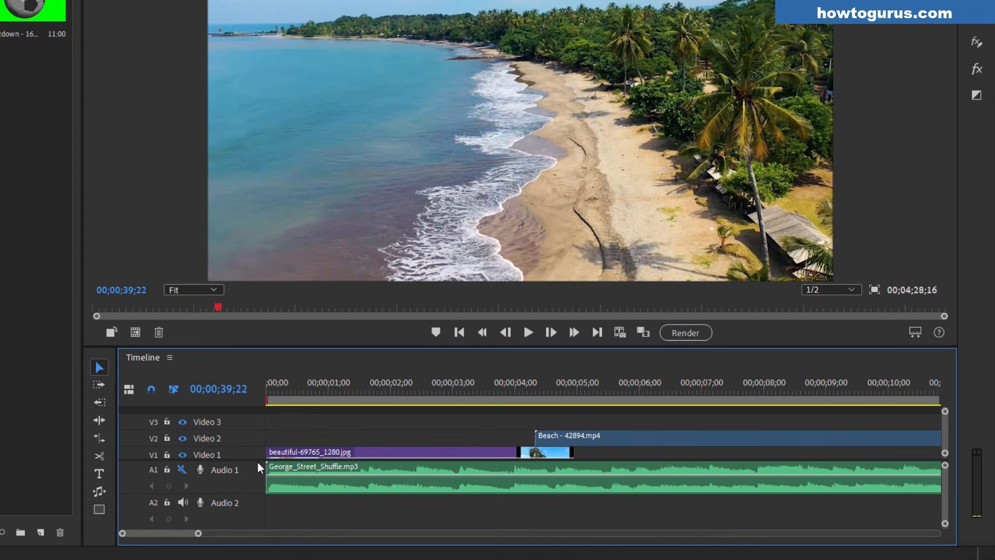
mouse_move(248, 460)
mouse_down()
mouse_move(246, 490)
mouse_move(247, 436)
mouse_move(247, 448)
mouse_up()
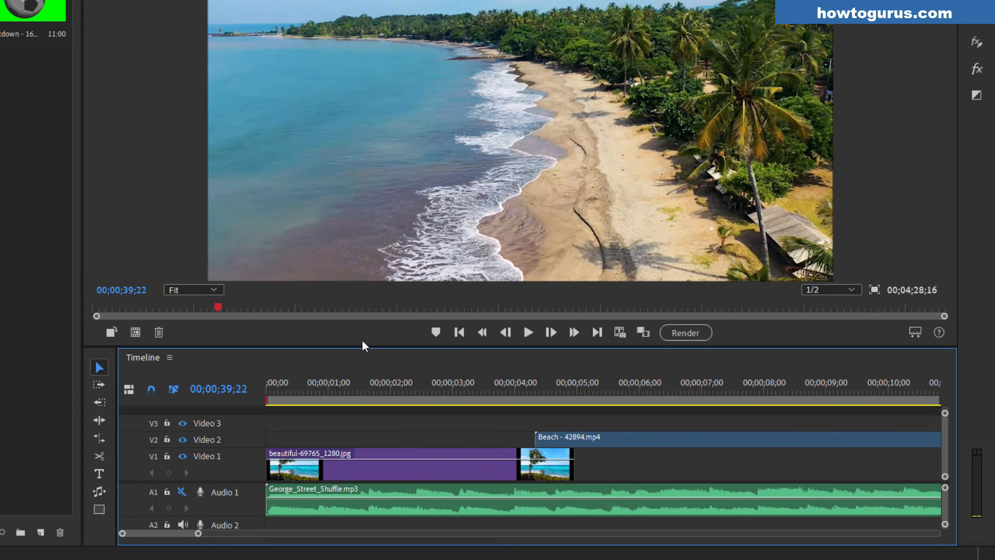
drag(366, 347, 377, 299)
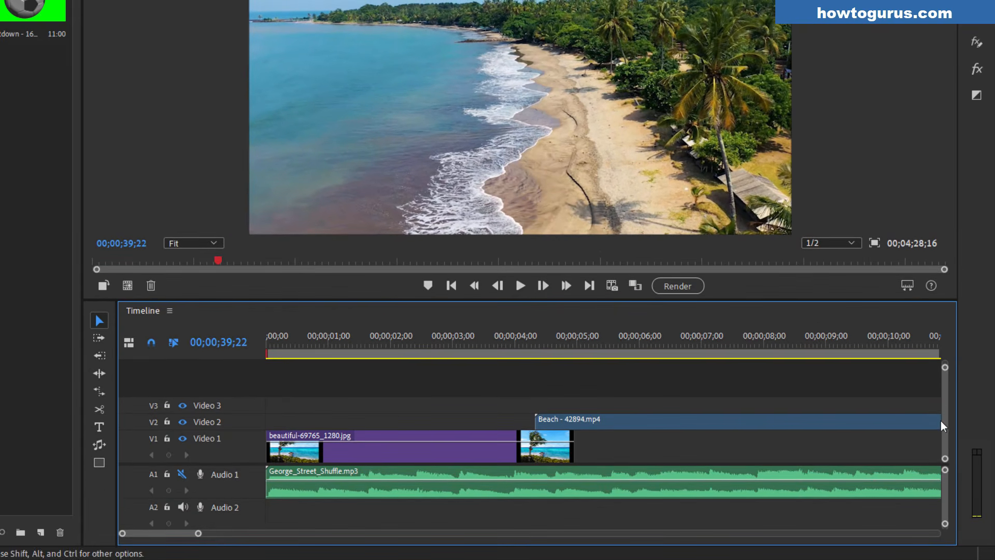
mouse_move(946, 430)
mouse_down()
mouse_move(942, 406)
mouse_move(944, 438)
mouse_move(933, 414)
mouse_move(933, 438)
mouse_up()
mouse_move(944, 491)
mouse_down()
mouse_move(946, 498)
mouse_move(945, 490)
mouse_up()
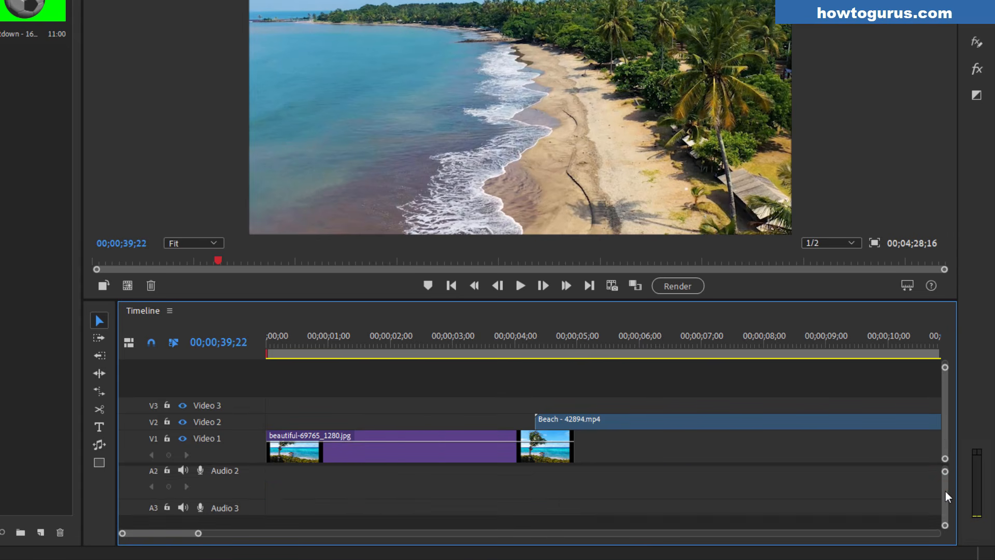
scroll(946, 491, down, 2)
scroll(946, 490, up, 2)
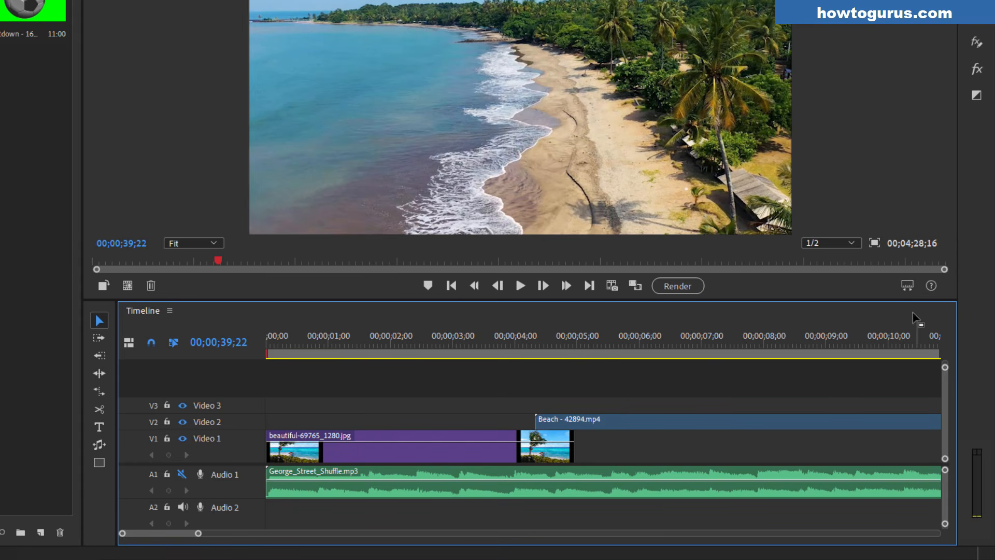
Step: Fit the sequence to the visible timeline, zoom in to show about the first 40 seconds, and place the playhead at 00;00;01;24
click(906, 286)
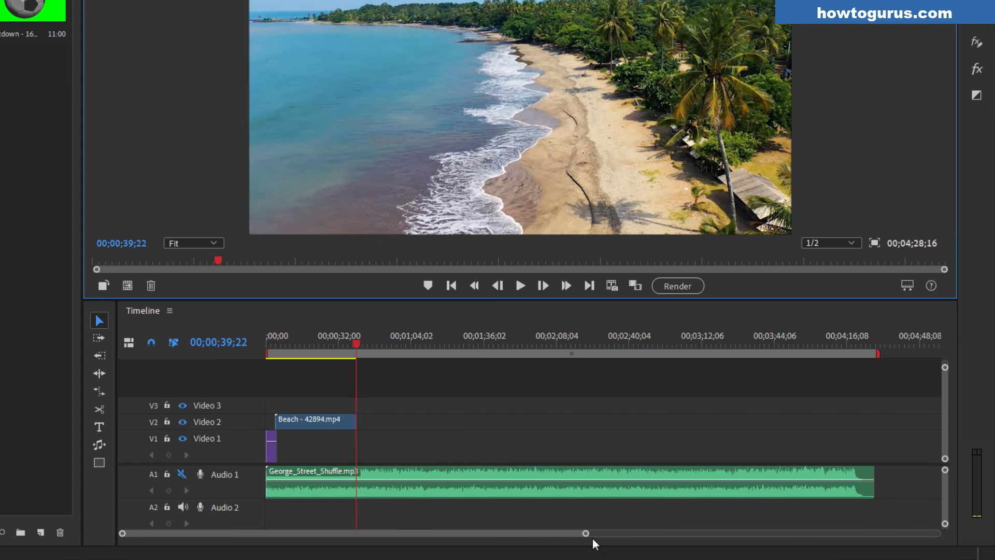
click(262, 534)
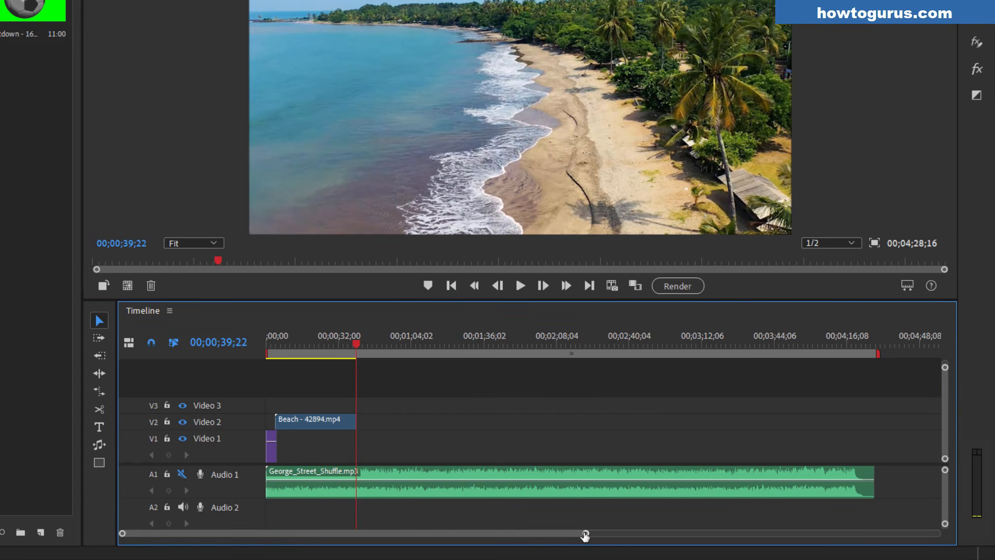
drag(585, 535, 434, 546)
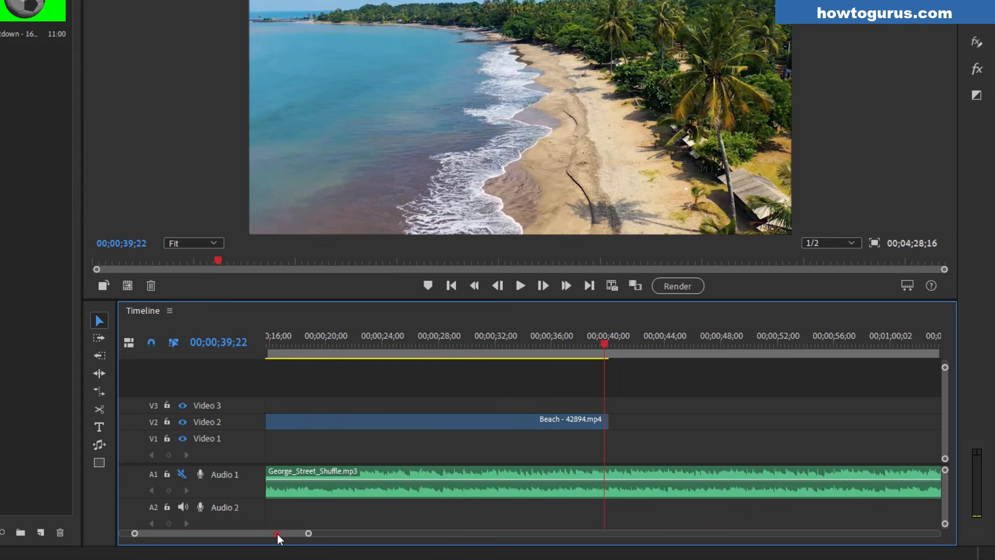
mouse_move(278, 534)
mouse_down()
mouse_move(289, 535)
mouse_move(250, 535)
mouse_move(295, 535)
mouse_move(272, 538)
mouse_move(286, 535)
mouse_up()
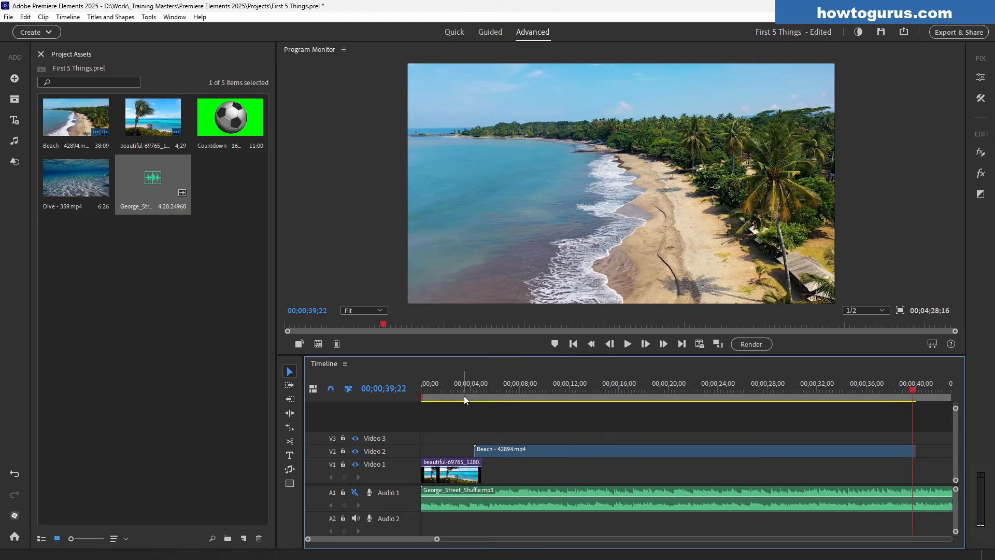
drag(465, 396, 443, 395)
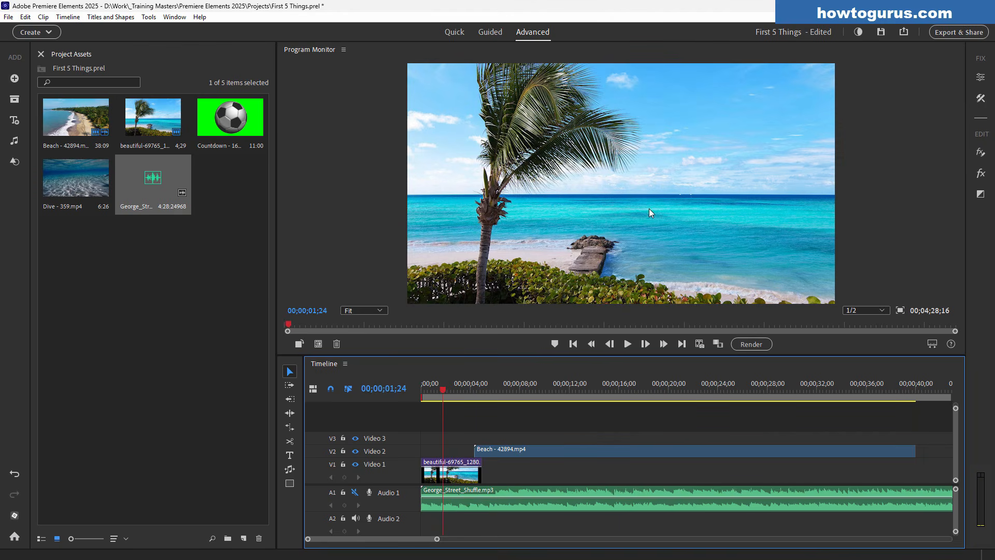
Step: Browse the title templates in My Templates and Adobe Stock, looking for a bold multi-line title
click(14, 121)
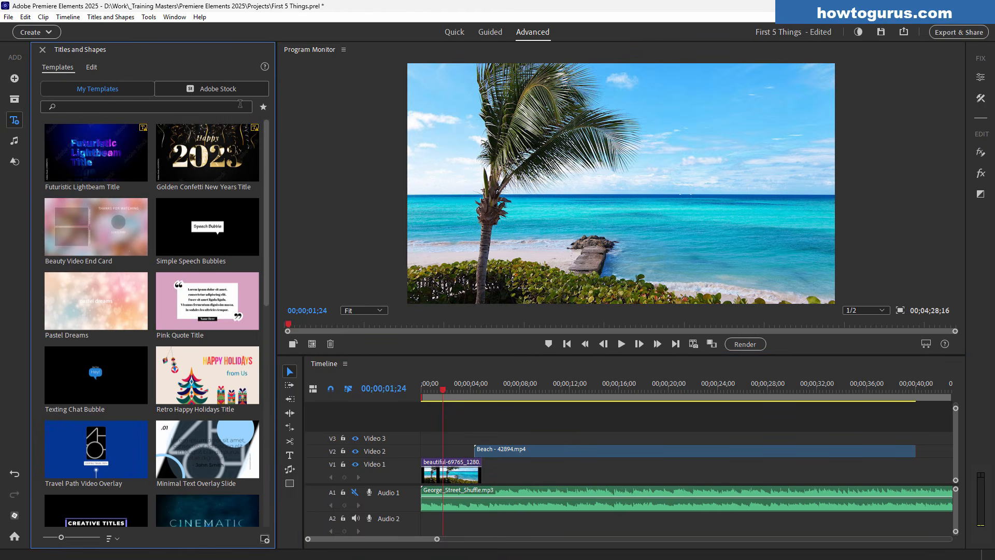
click(98, 88)
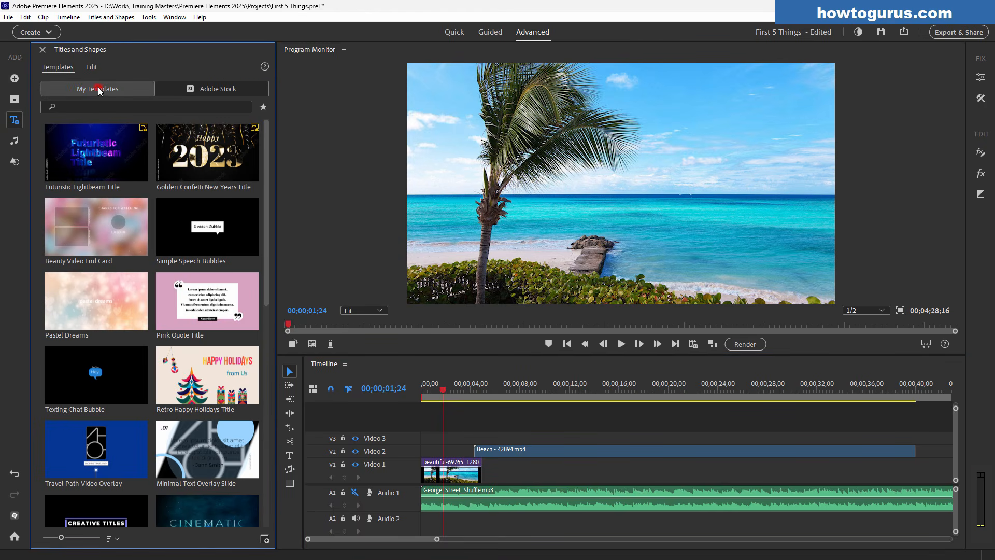
click(216, 88)
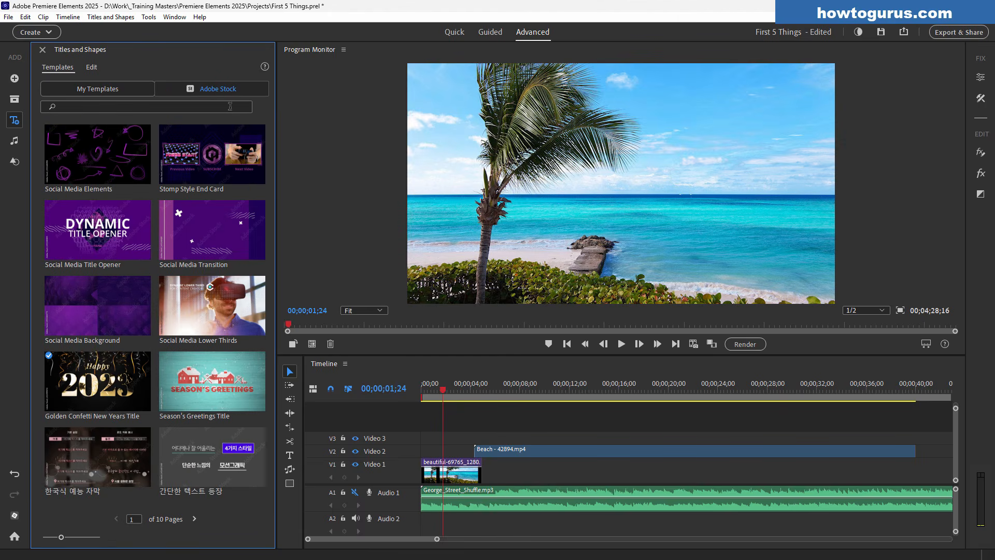
click(91, 89)
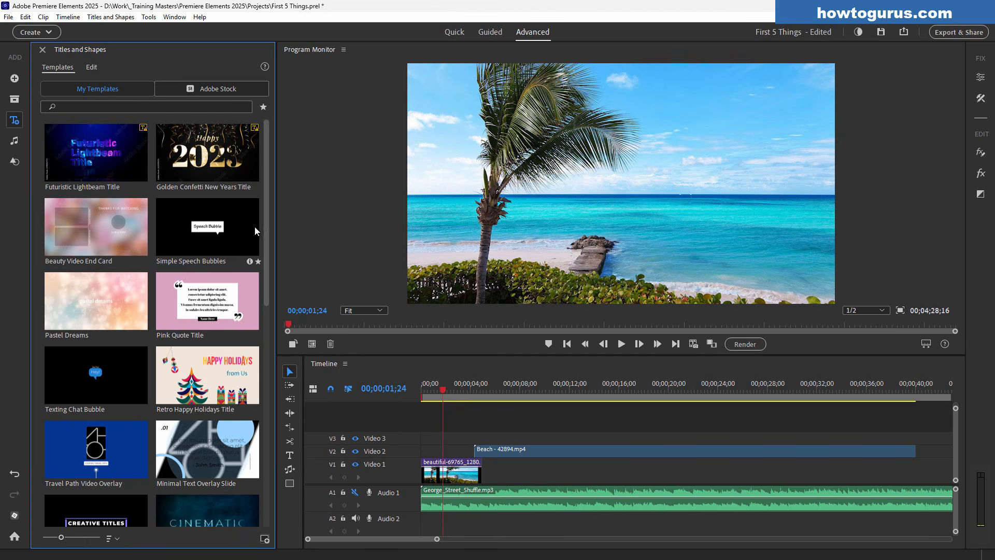
drag(266, 240, 265, 388)
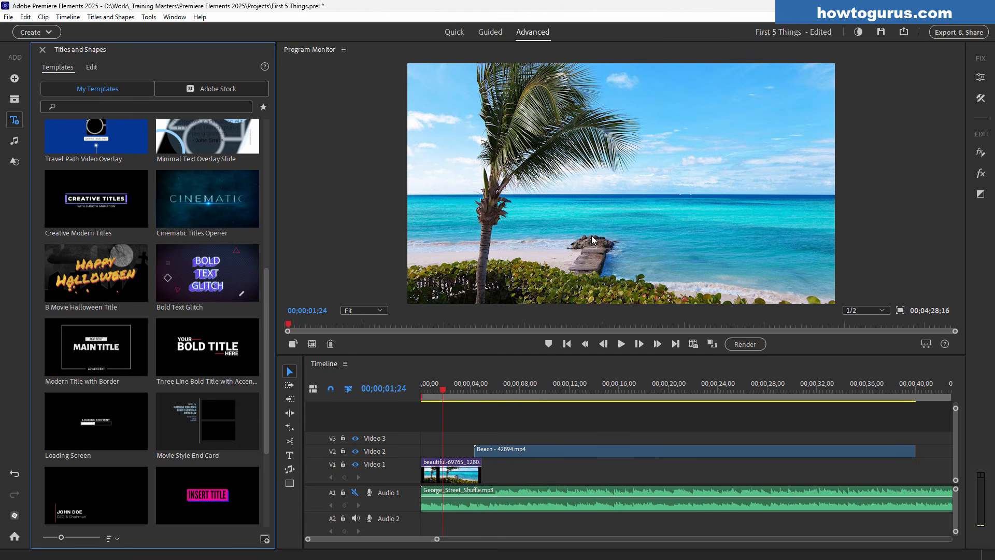
drag(267, 270, 266, 306)
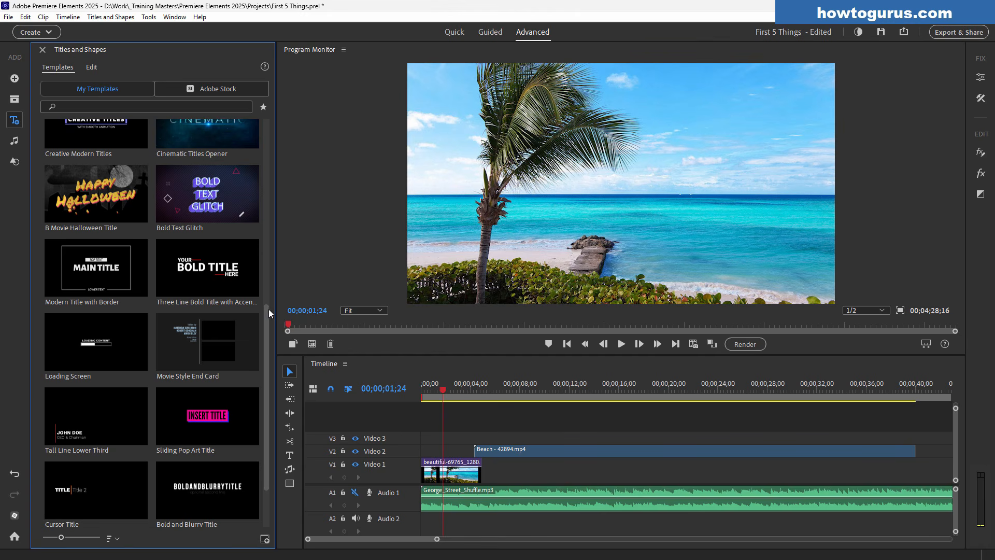
drag(266, 293, 266, 246)
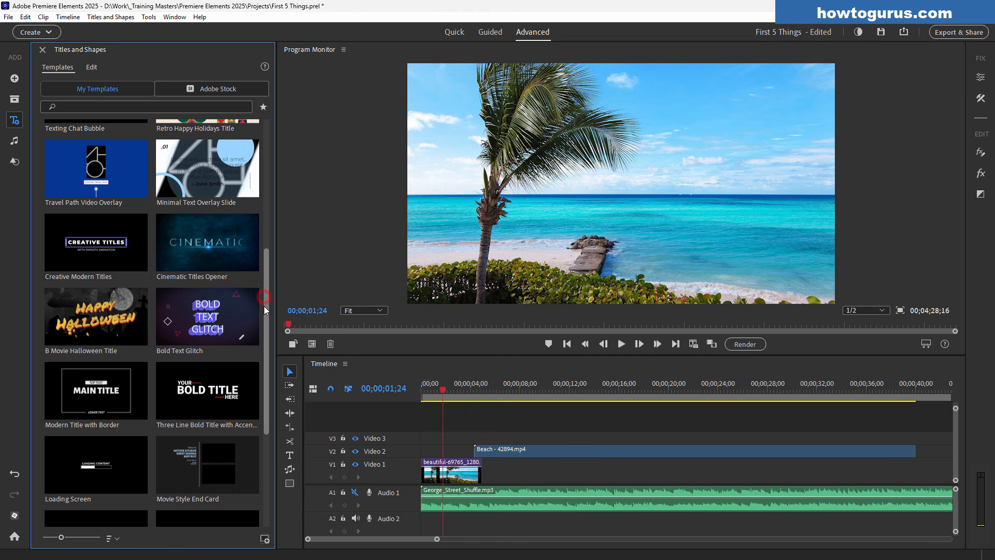
scroll(233, 304, down, 2)
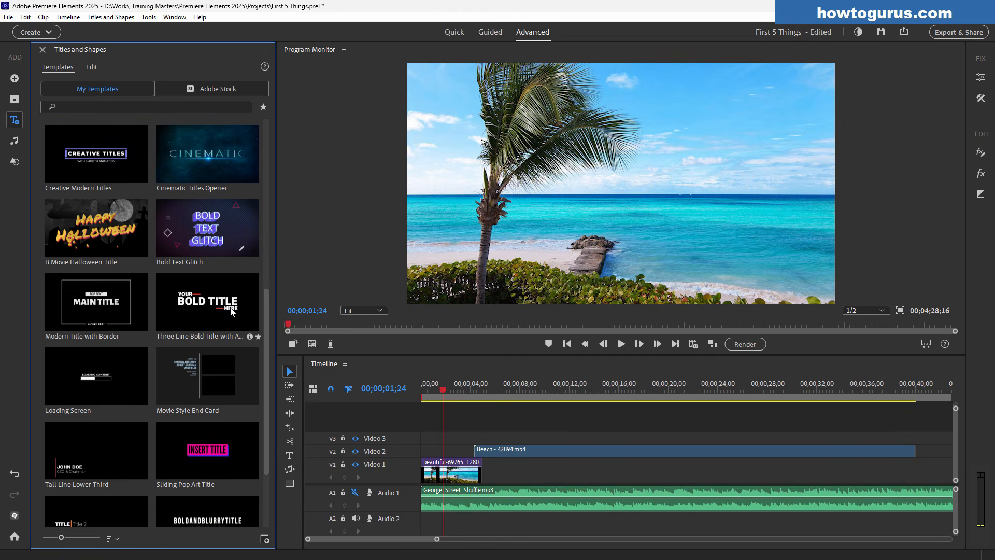
Step: Place the Three Line Bold Title template at the start of Video 3 and expand its Transform settings
drag(204, 304, 280, 322)
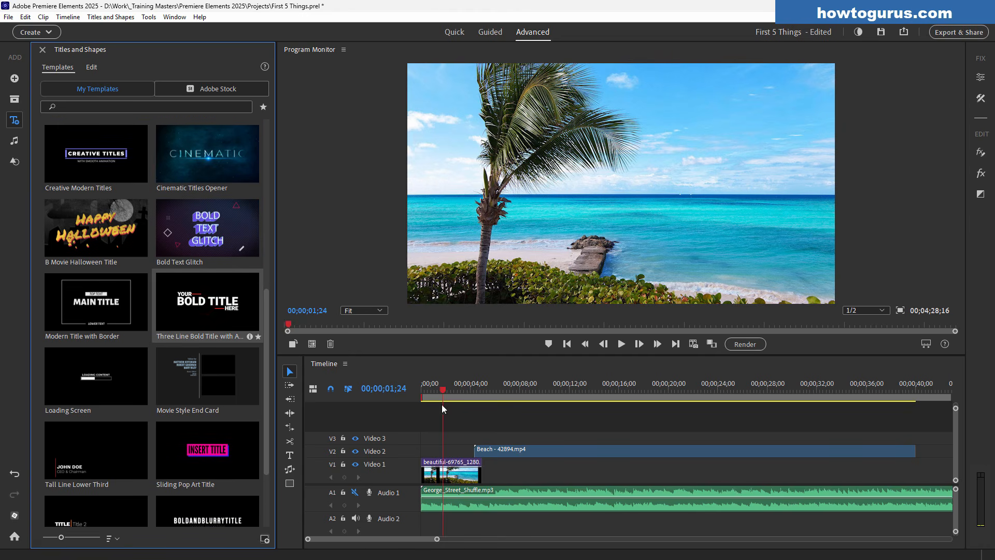
drag(443, 409, 455, 438)
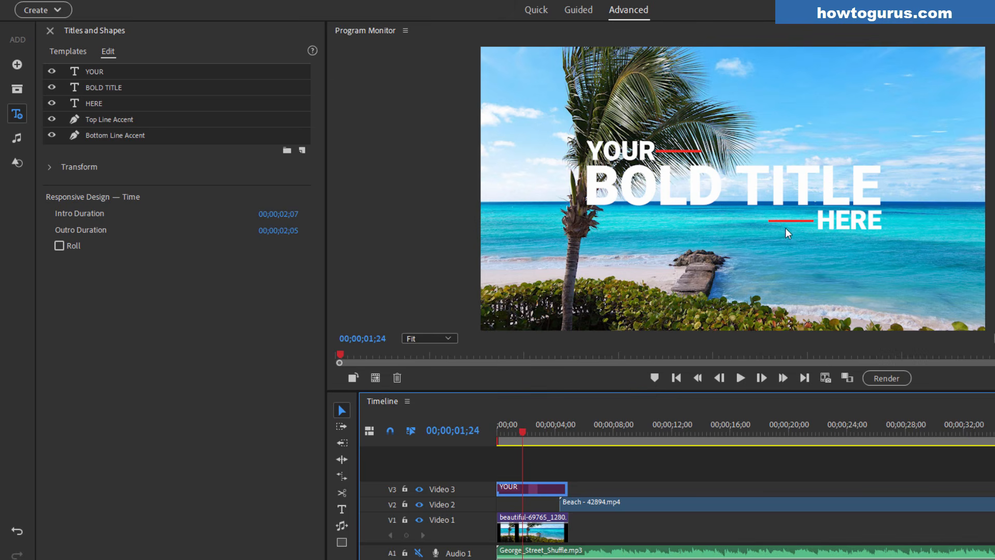
click(61, 168)
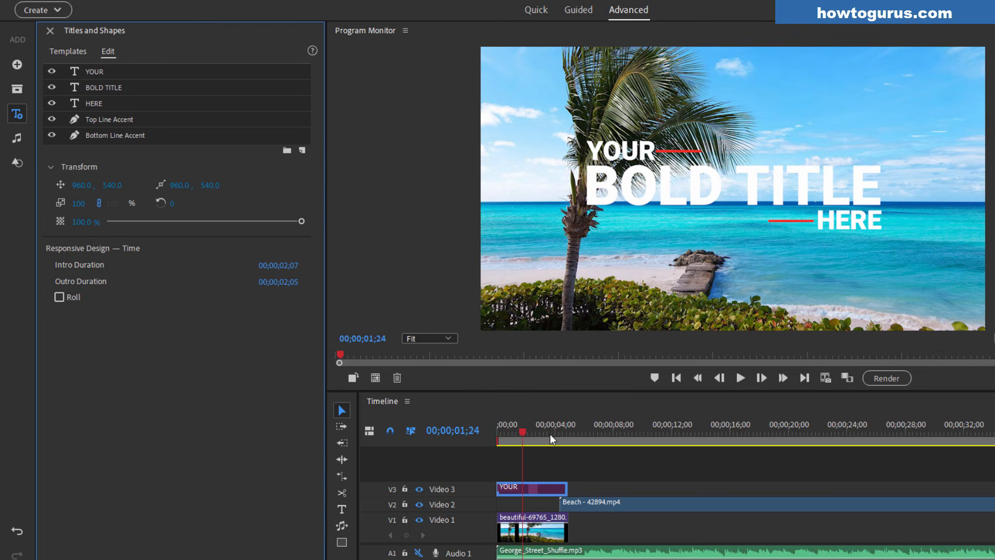
Step: Play the sequence from the beginning through the end of the title animation, and stop playback
click(673, 380)
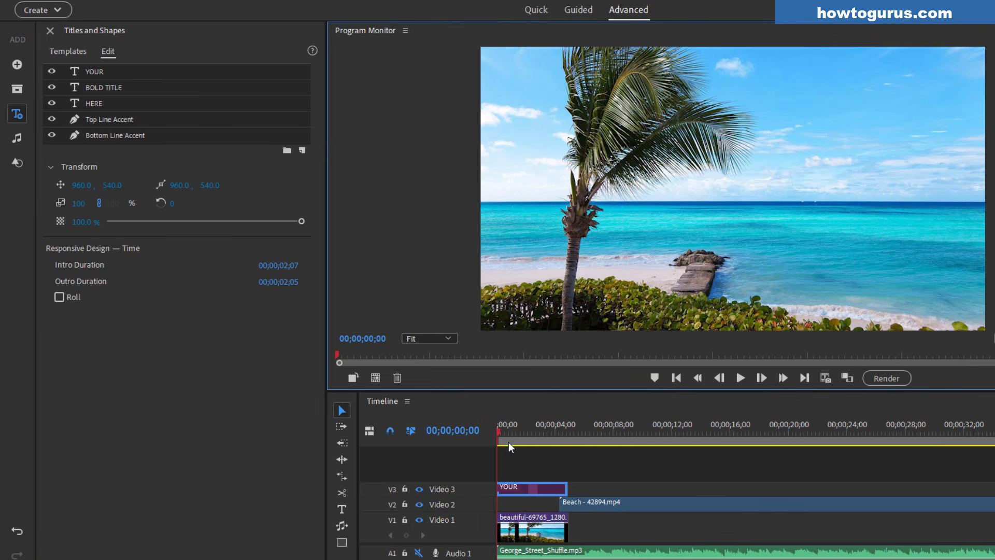
click(743, 377)
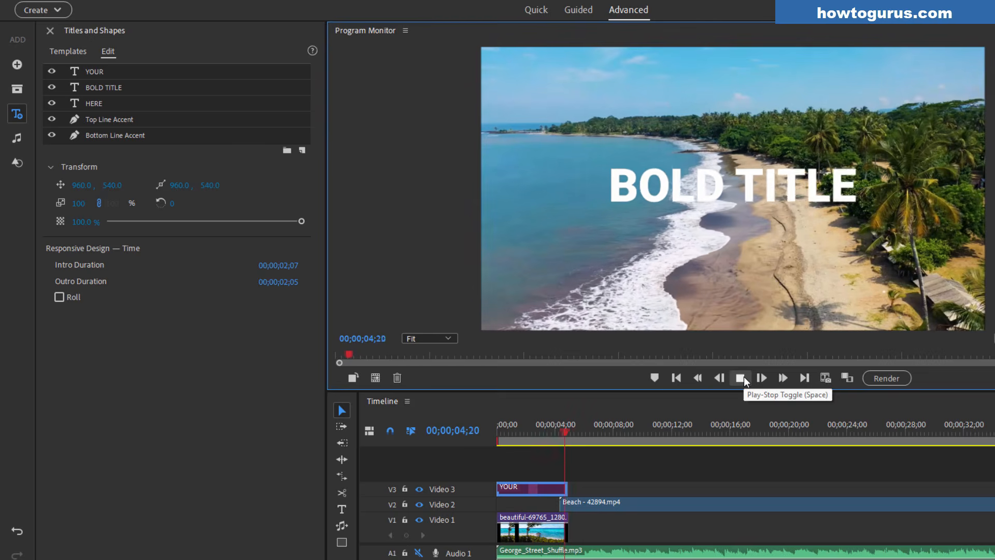
click(741, 377)
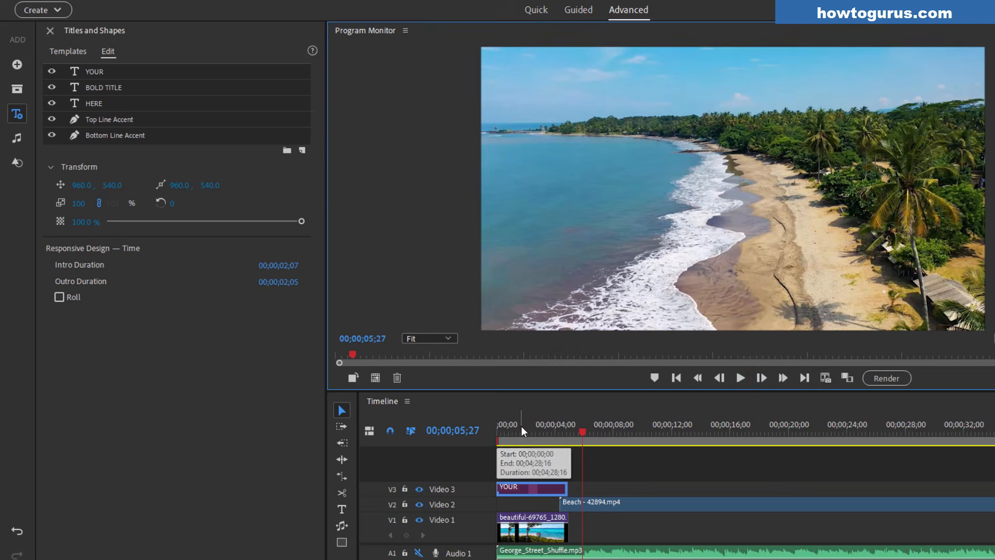
Step: With the playhead at 00;00;01;24, replace the title's BOLD TITLE text with "Hawaii"
mouse_move(520, 429)
mouse_down()
mouse_move(496, 434)
mouse_move(524, 434)
mouse_up()
click(676, 206)
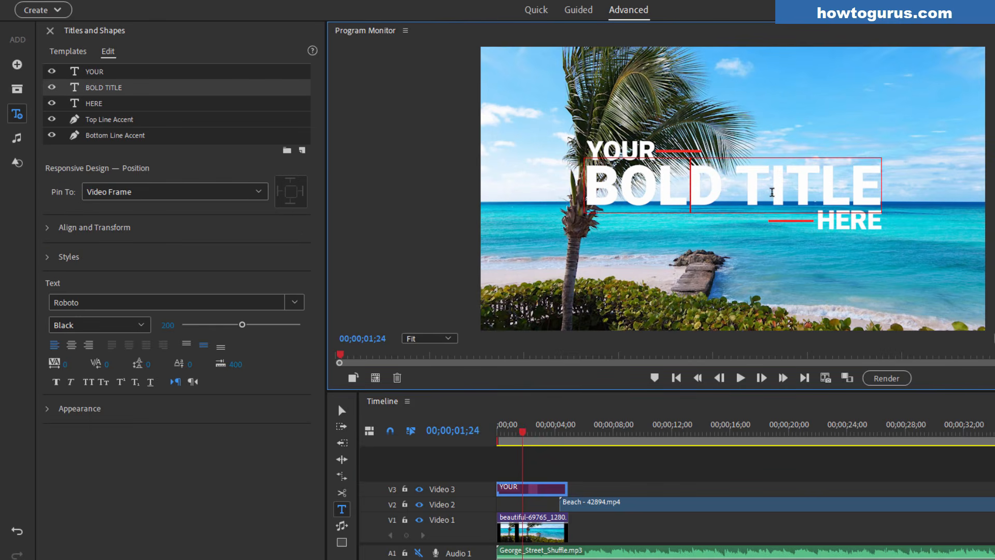
click(664, 197)
drag(592, 188, 868, 188)
text(Hawaii)
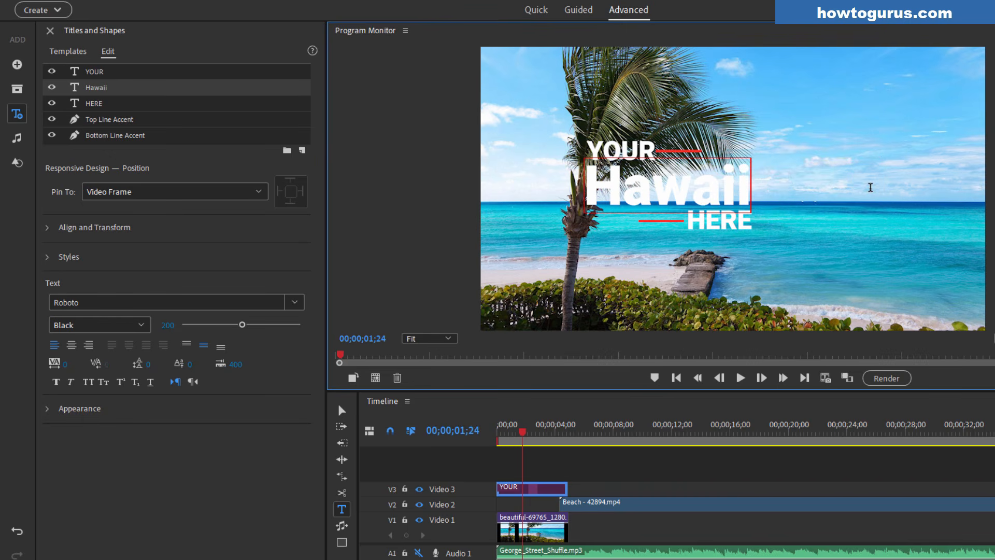
Step: Replace the title's upper word YOUR with "MY"
click(641, 146)
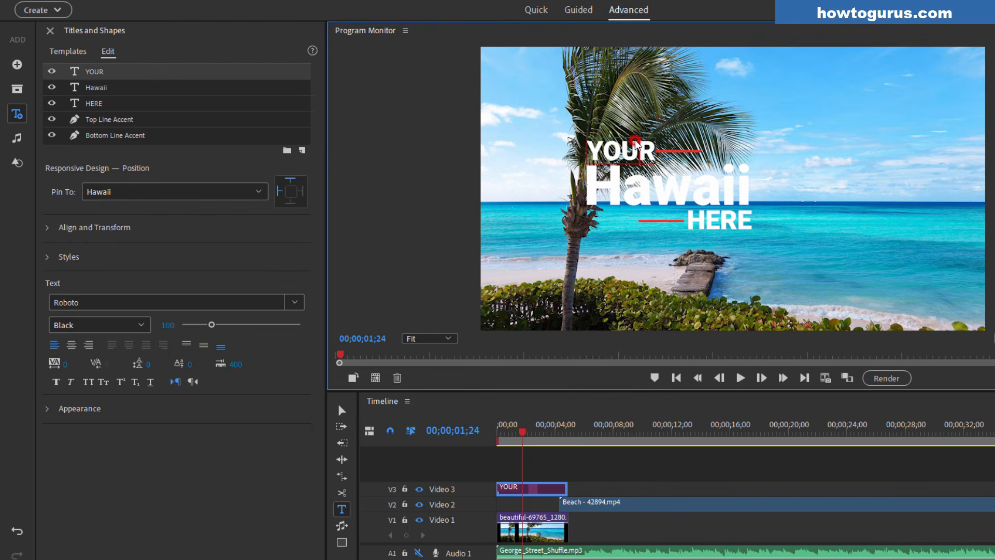
key(BackSpace)
key(BackSpace)
key(BackSpace)
key(BackSpace)
text(MY)
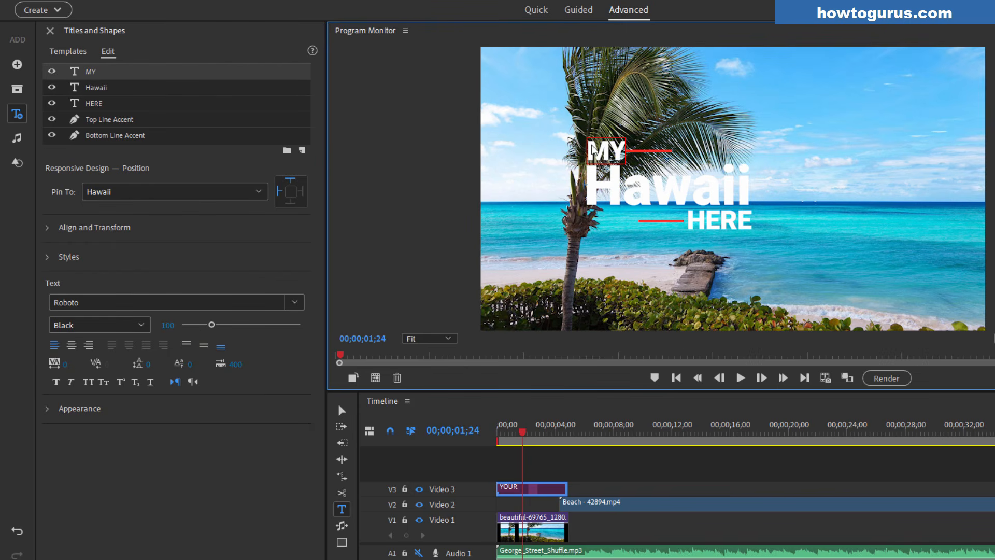
Step: Replace the title's lower word HERE with "VACATION"
click(719, 214)
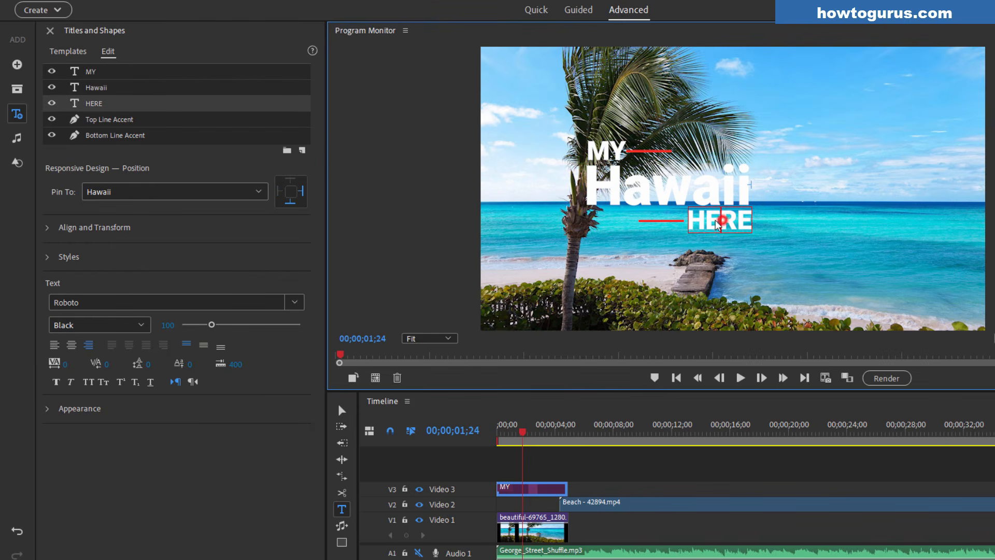
double_click(719, 214)
text(VACATION)
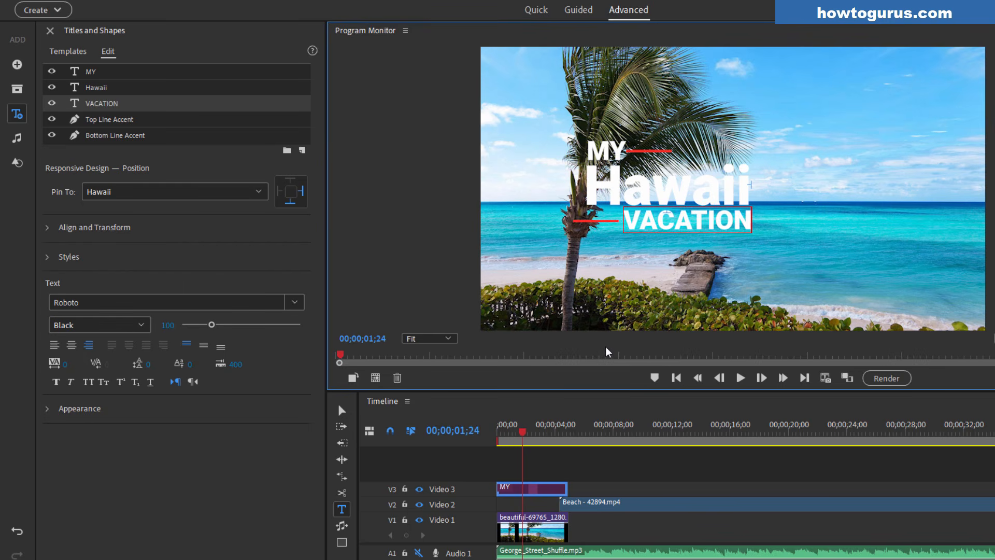
Step: Play the edited title from the start of the sequence and stop at about 00;00;02;21
click(676, 378)
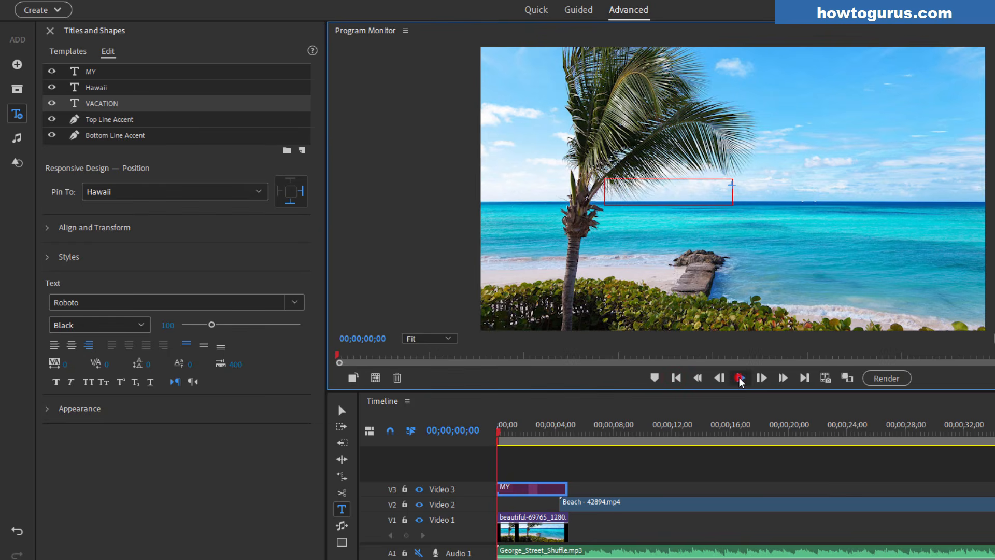
click(740, 378)
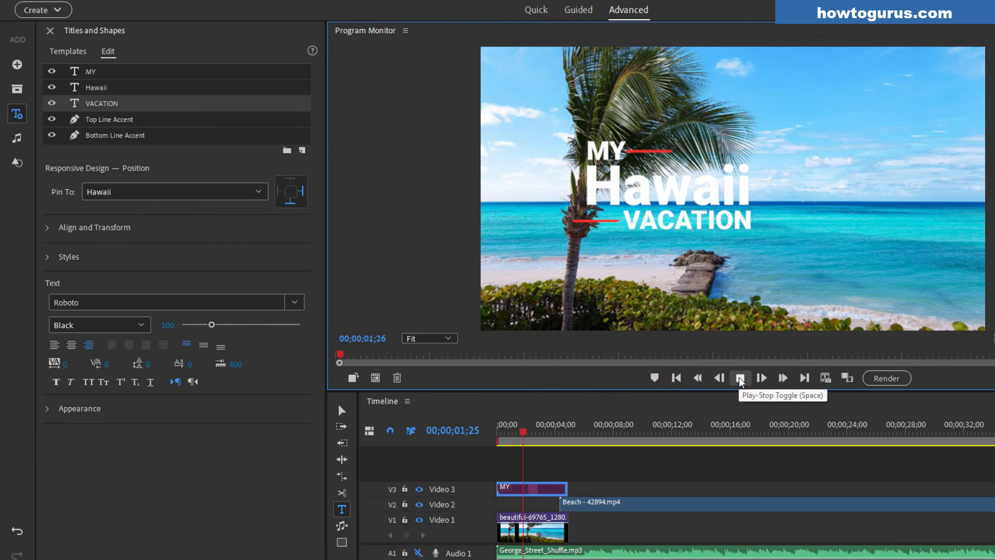
click(739, 378)
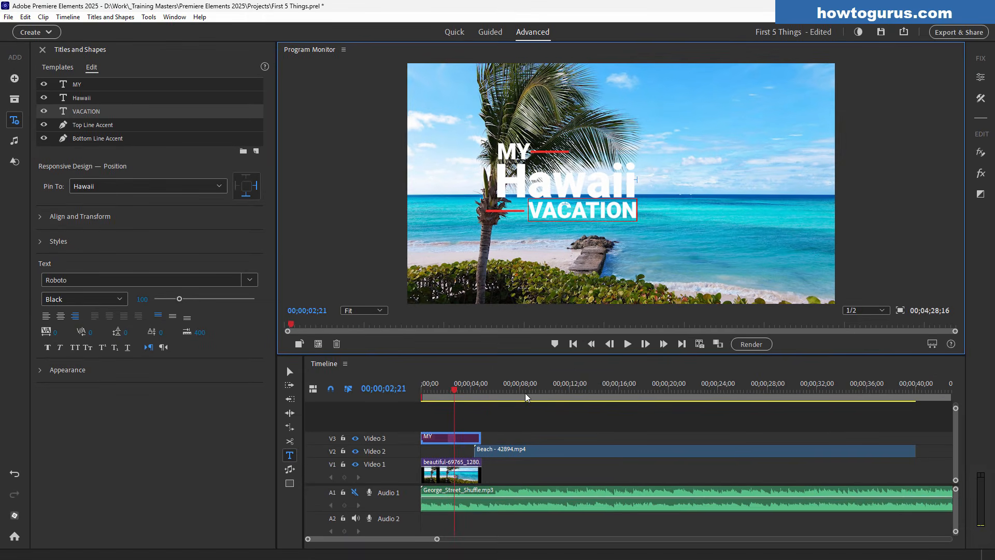
Step: Select the Beach clip on Video 2 and place the playhead just before its start, at 00;00;04;09
click(466, 393)
drag(467, 395, 475, 393)
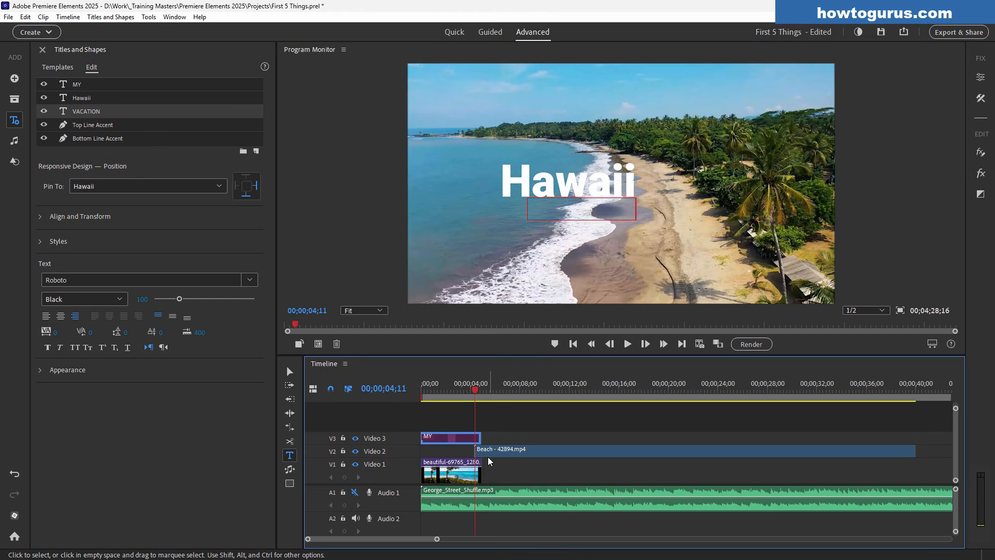
click(529, 456)
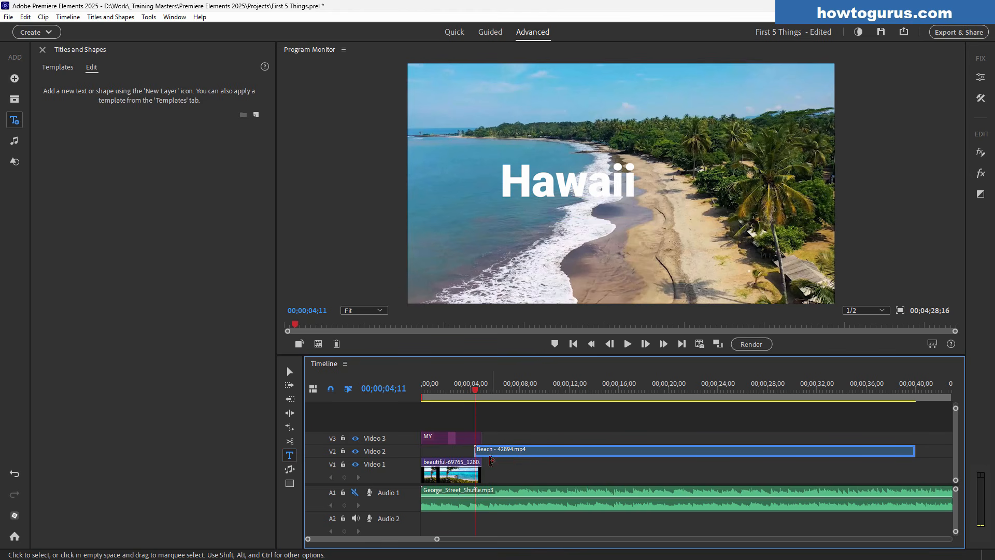
drag(477, 392, 474, 392)
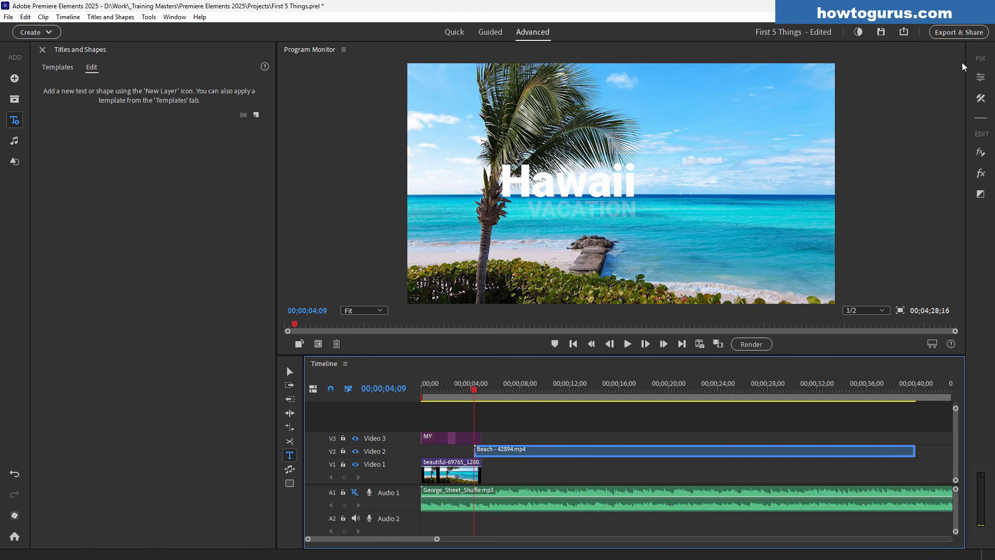
Step: Browse the video transitions and apply Cross Dissolve to the start of the Beach clip on Video 2
click(981, 194)
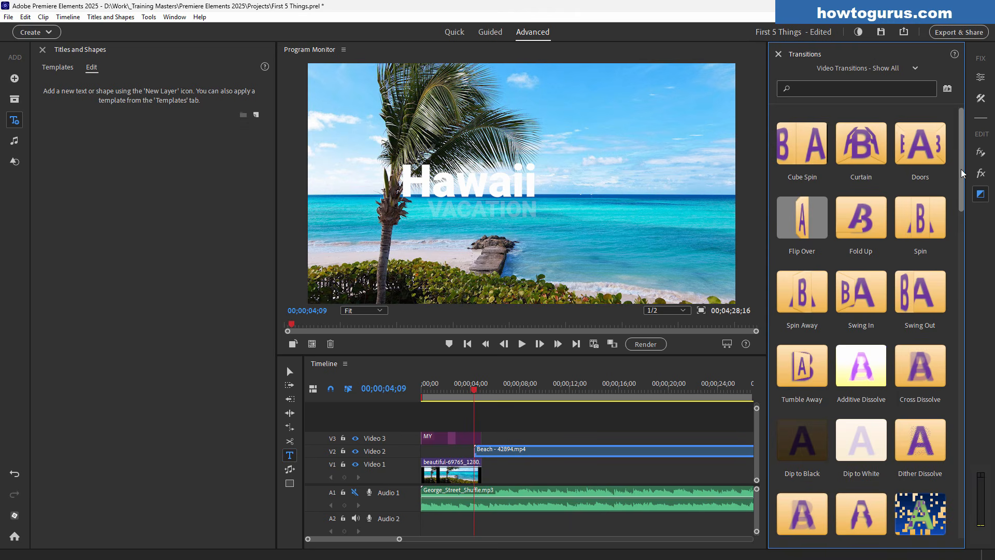
drag(962, 176, 975, 381)
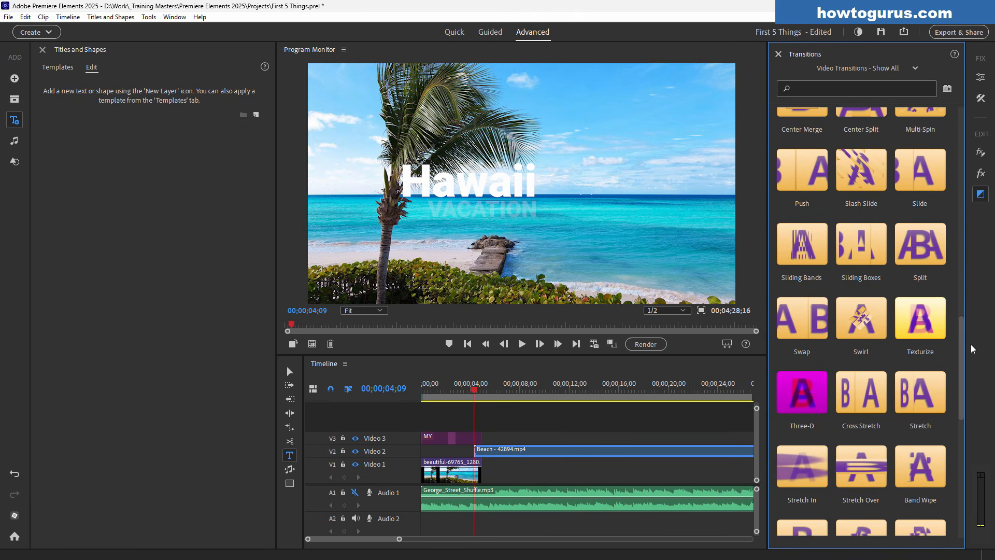
drag(967, 332, 972, 369)
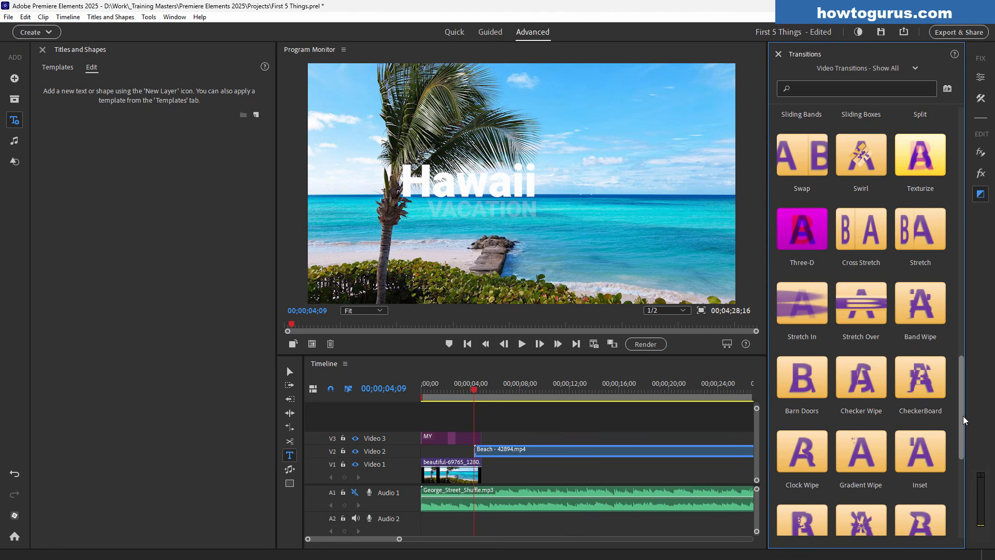
drag(965, 426, 978, 275)
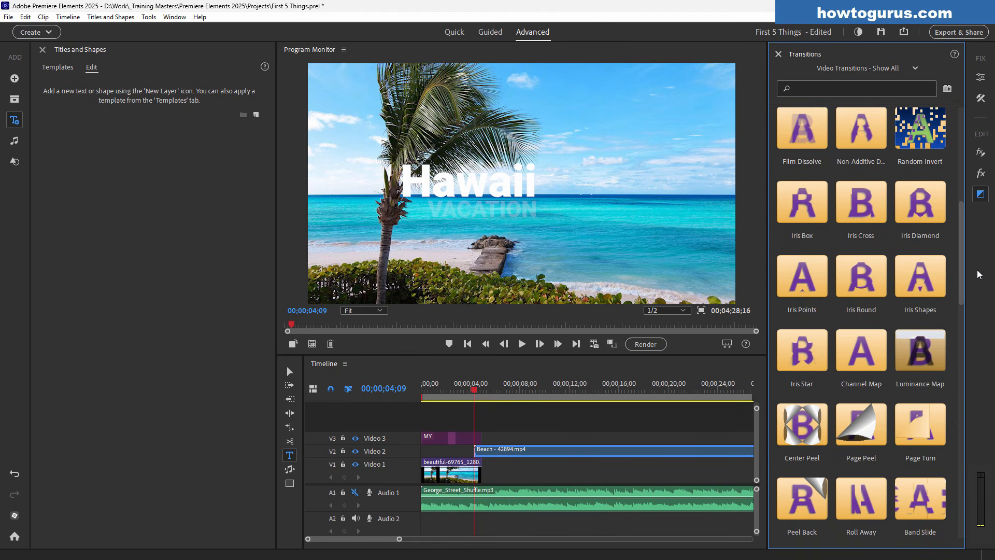
scroll(907, 410, up, 5)
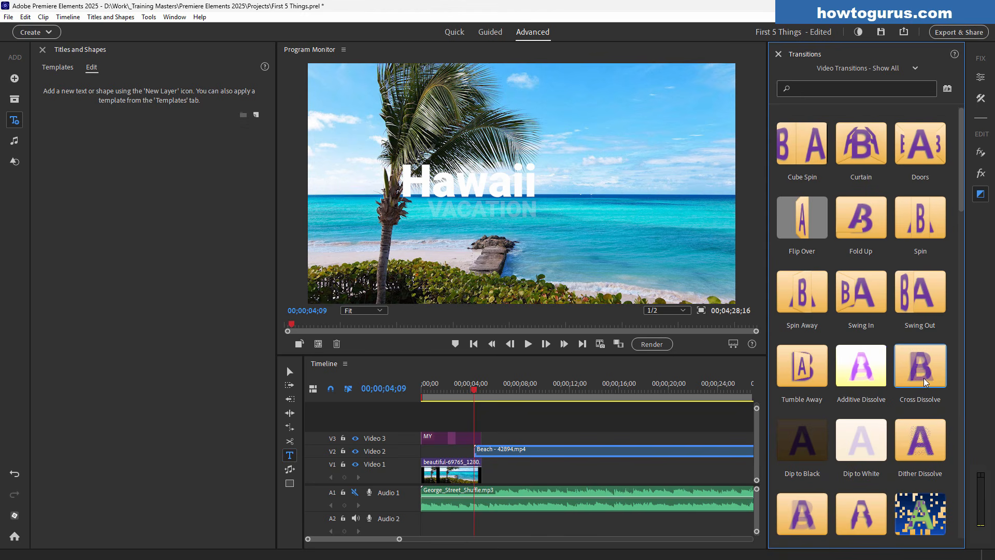
drag(926, 381, 485, 452)
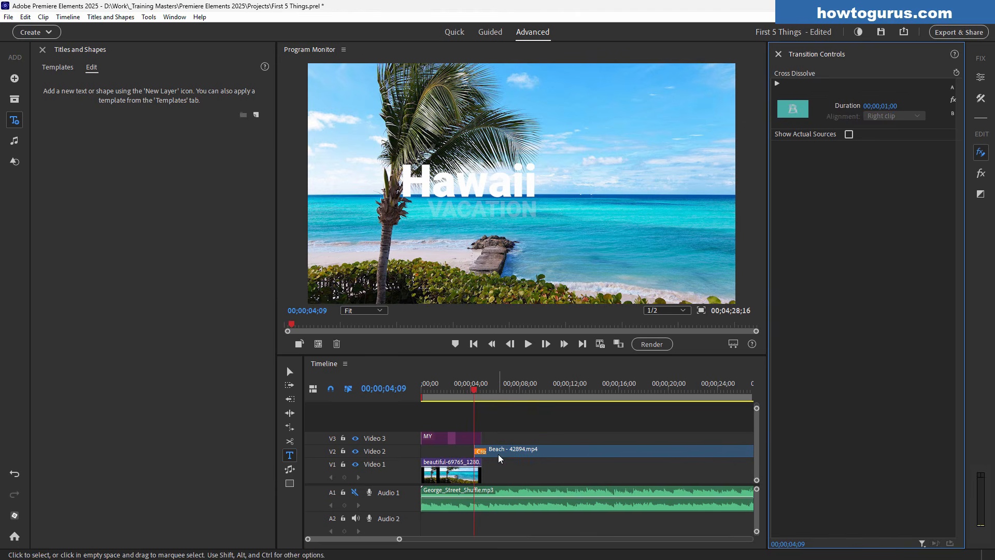
Step: Extend the end of the palm photo on Video 1 just past the Cross Dissolve, and play the transition
drag(400, 539, 334, 540)
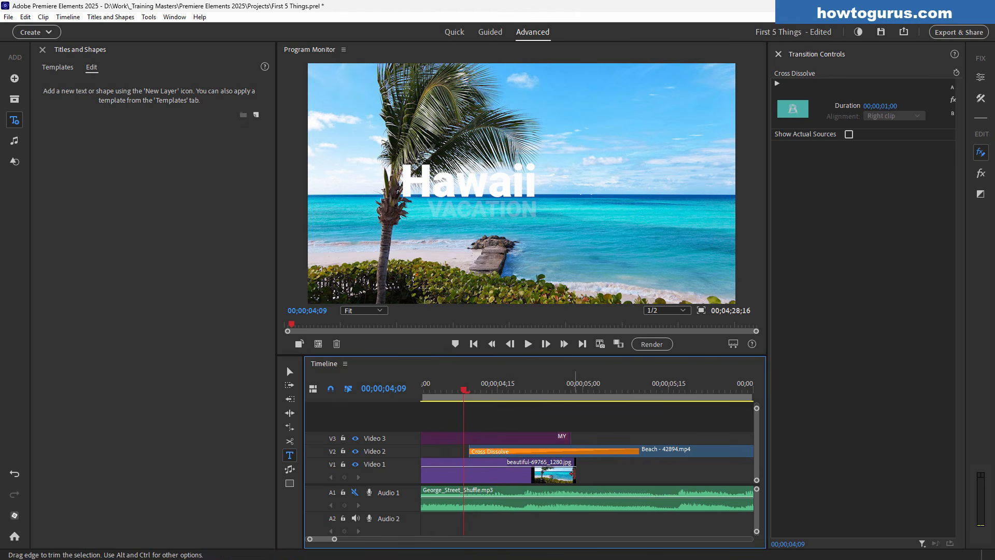
drag(575, 472, 650, 475)
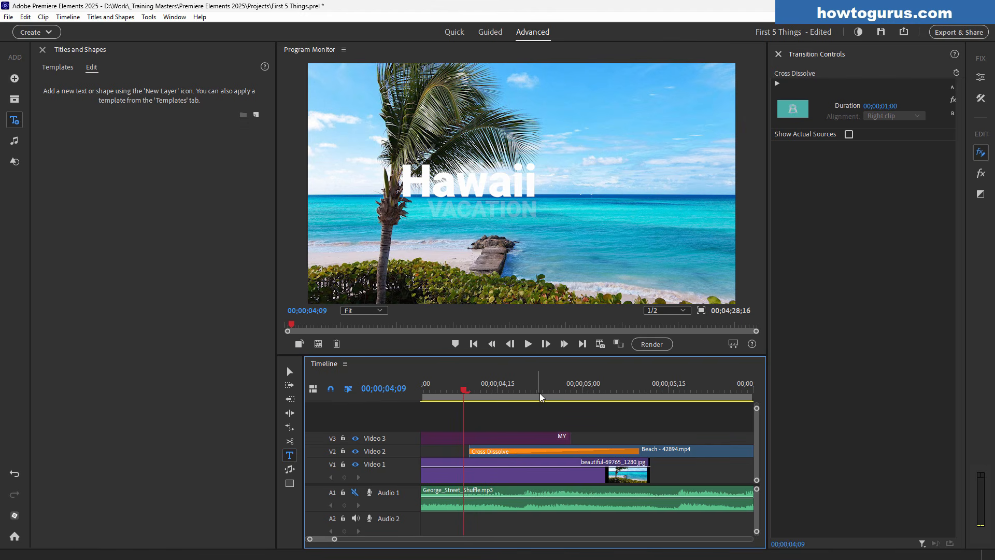
click(528, 344)
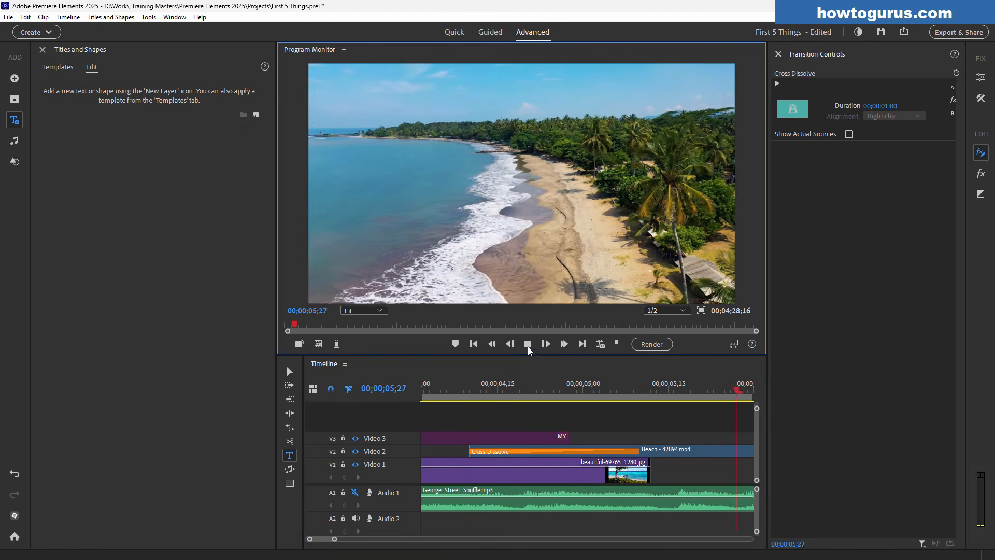
Step: Return to the start of the sequence and play it past the Cross Dissolve, stopping at about 00;00;06;13
click(528, 343)
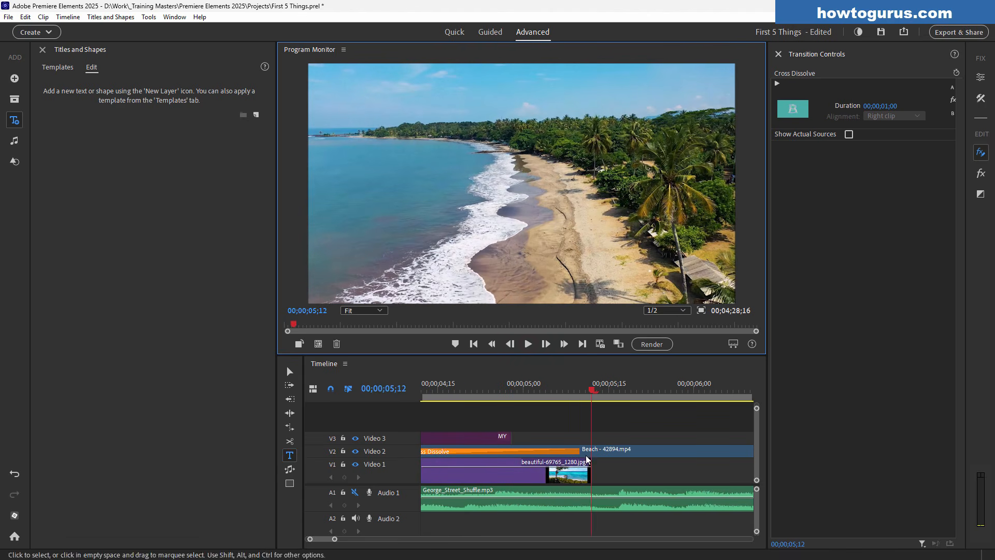
click(474, 344)
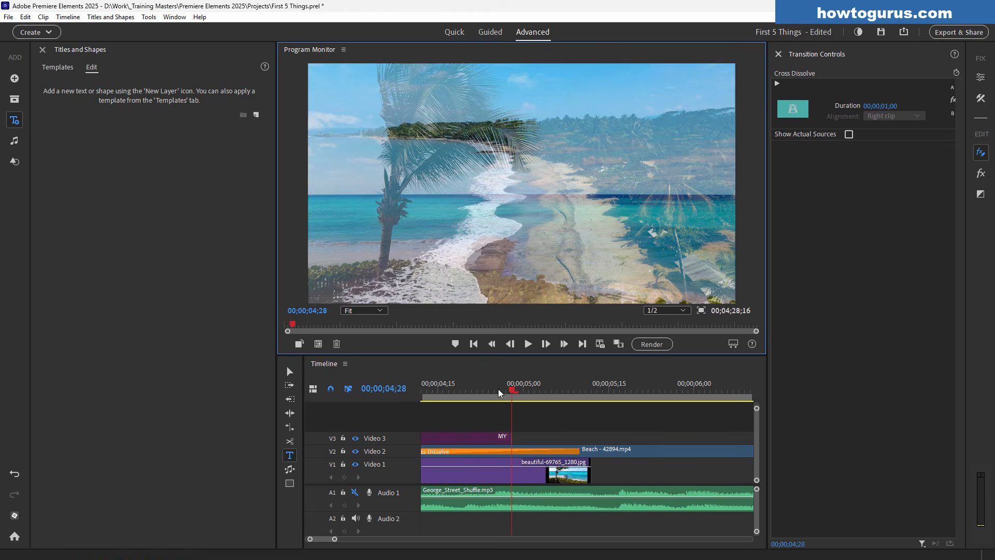
click(474, 344)
click(474, 344)
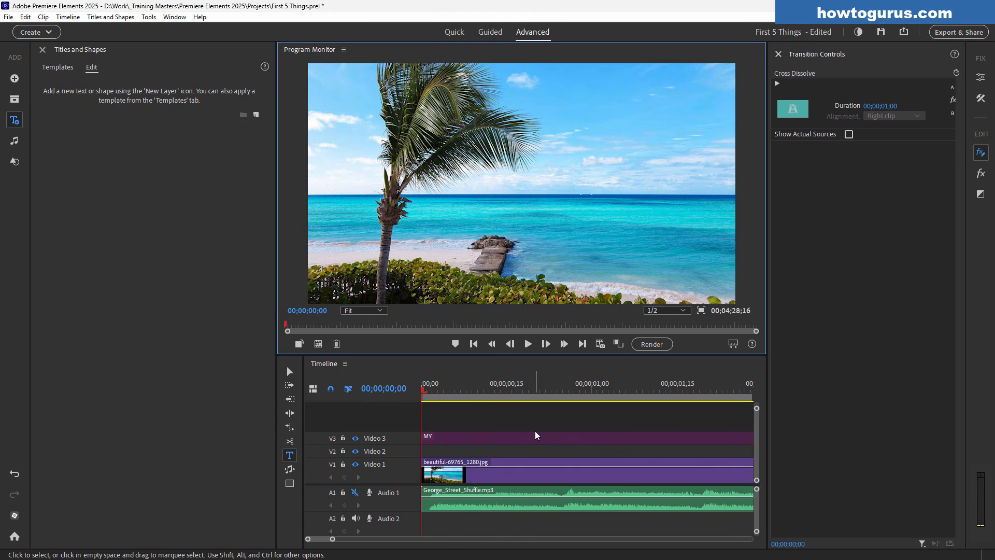
click(528, 344)
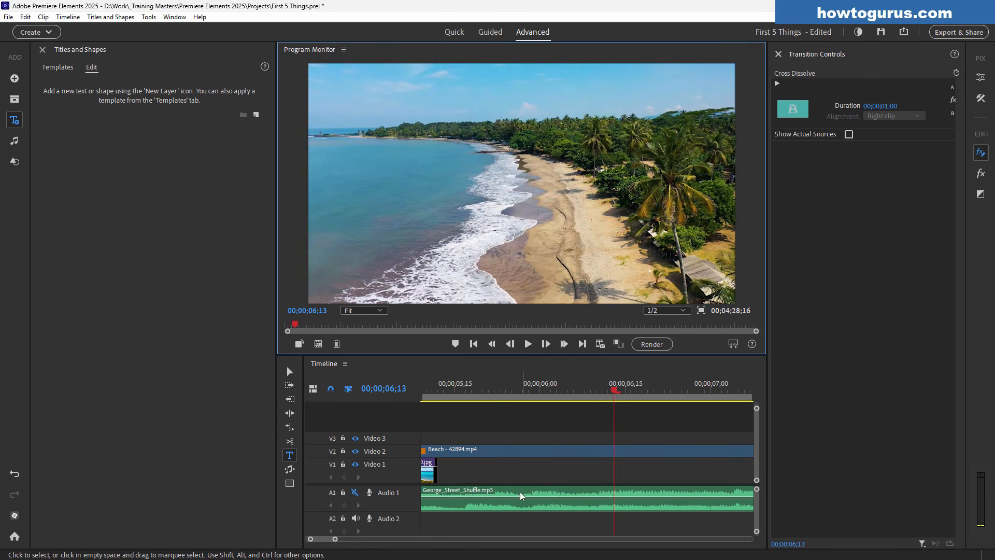
Step: Show a longer stretch of the timeline and close the title editing and transition controls to free up workspace
drag(334, 541, 355, 540)
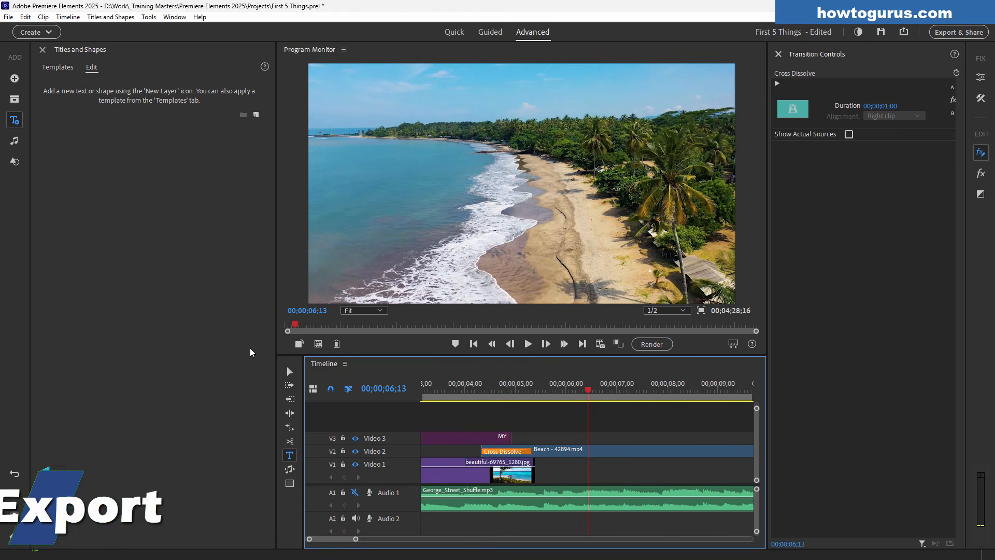
click(43, 49)
click(778, 54)
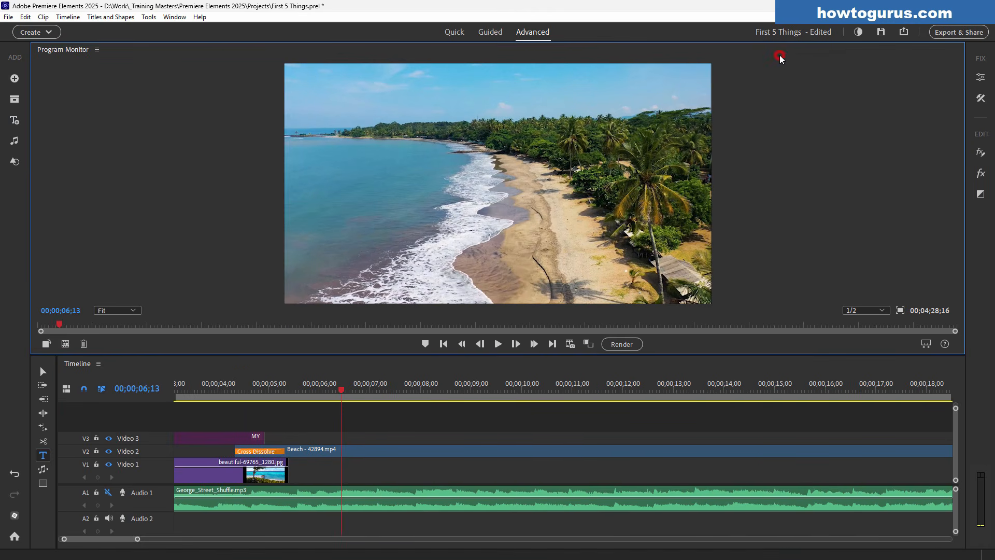
Step: Move the George_Street_Shuffle.mp3 music clip from Audio 1 to Audio 2 and enlarge the audio track area to reveal Audio 3
click(398, 505)
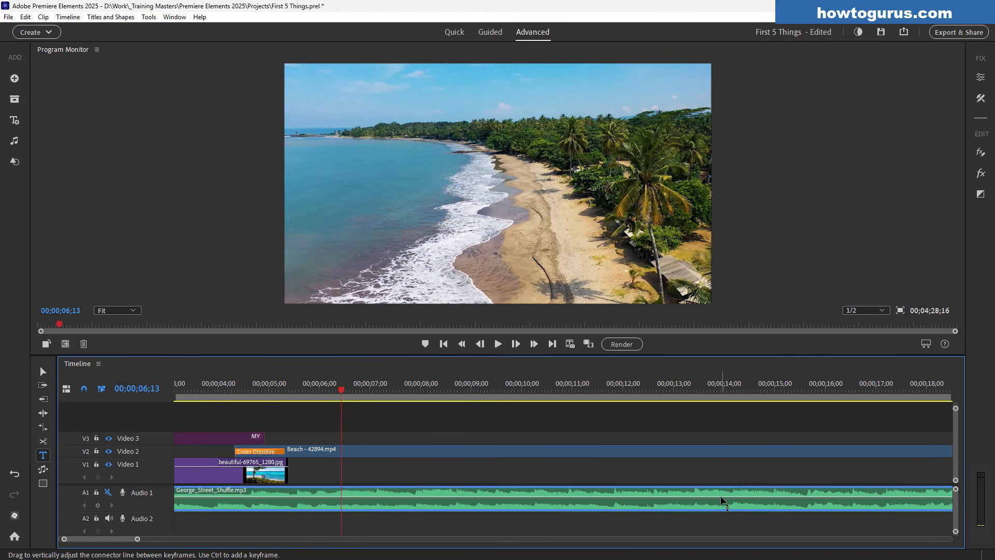
drag(582, 509, 538, 523)
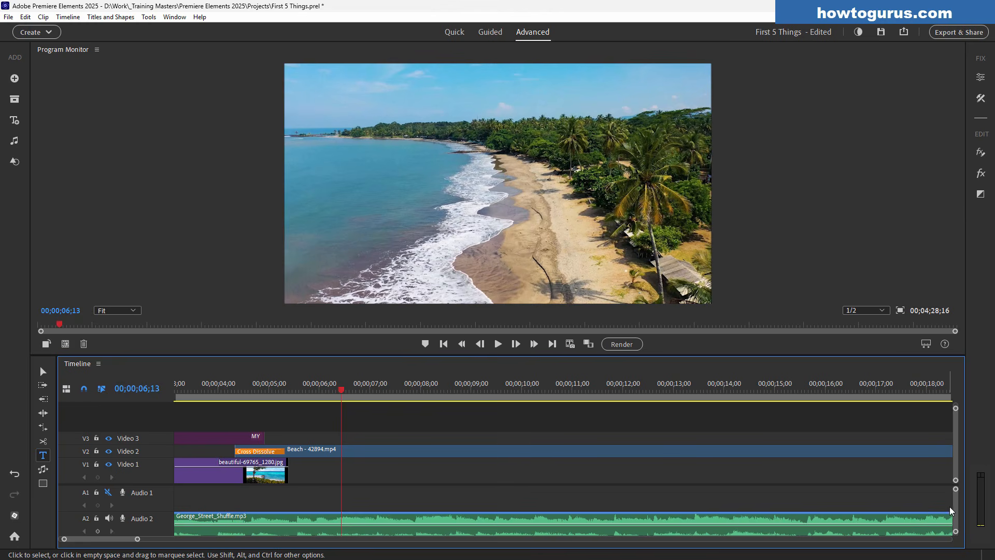
scroll(952, 511, down, 2)
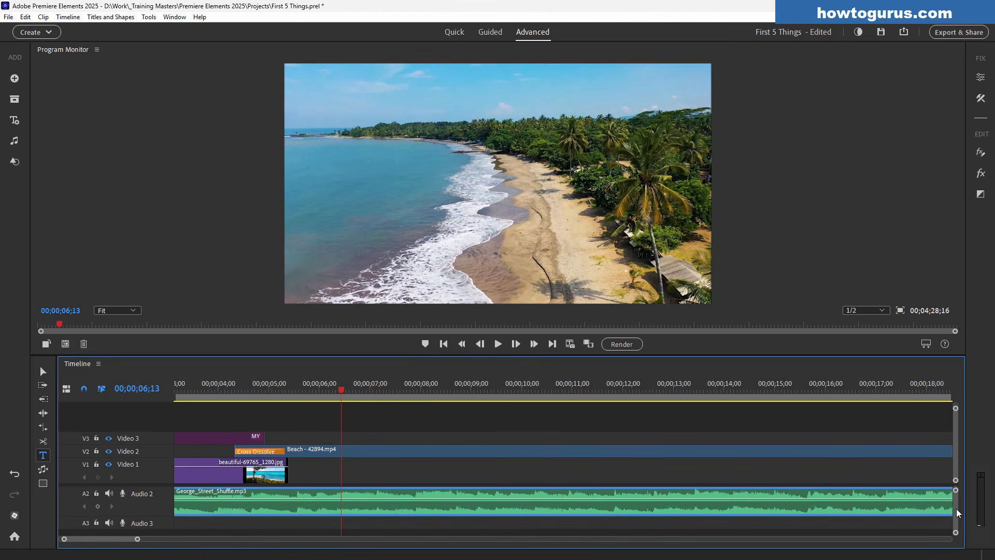
drag(138, 483, 144, 441)
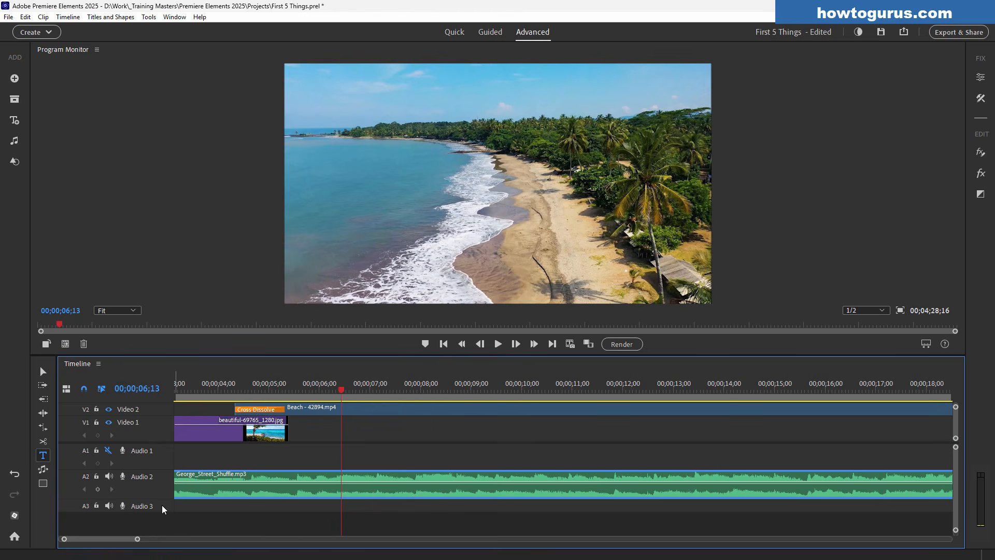
Step: Try the music clip on Audio 3 and return it to Audio 2
drag(433, 493, 435, 509)
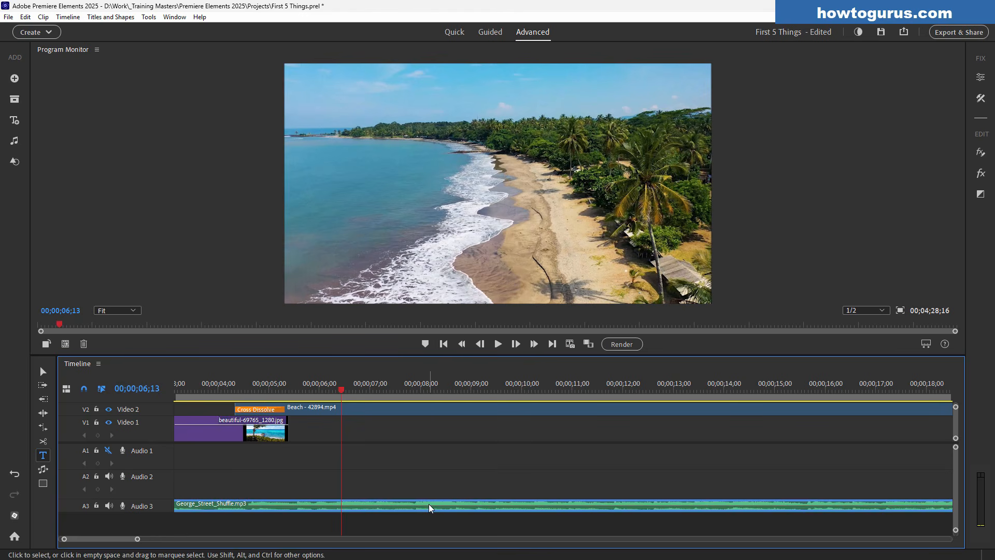
click(420, 480)
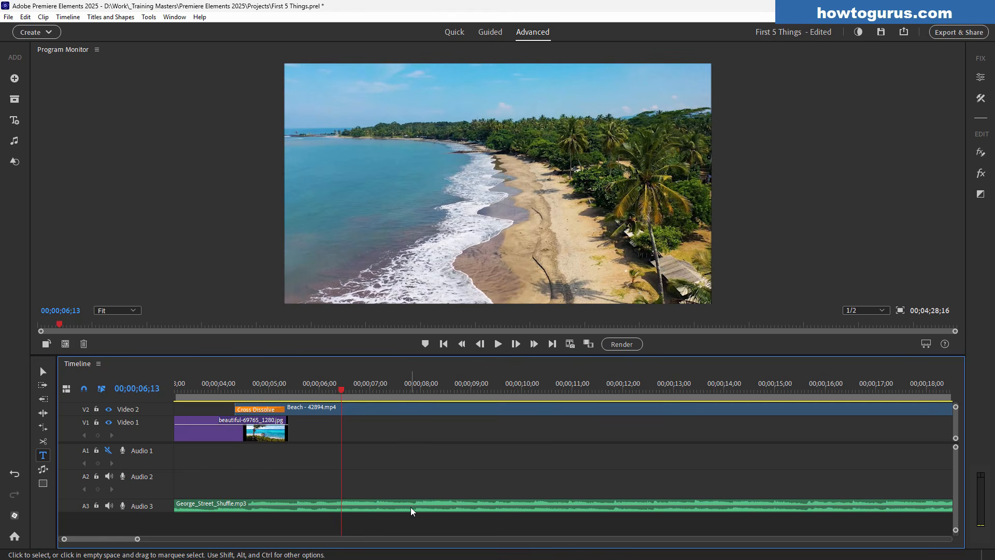
drag(413, 510, 411, 478)
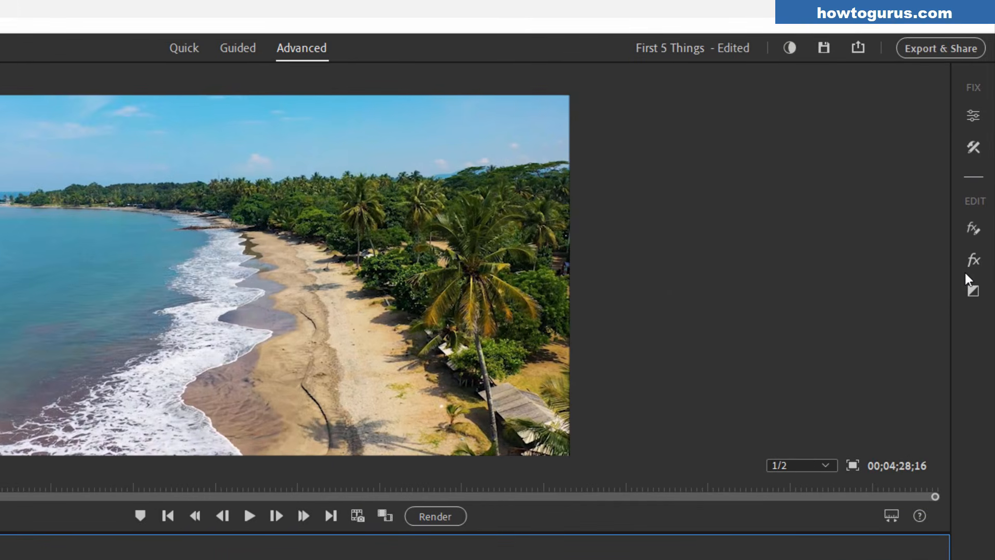
Step: Browse the audio effect categories available for the music clip
click(972, 259)
click(862, 106)
mouse_move(789, 144)
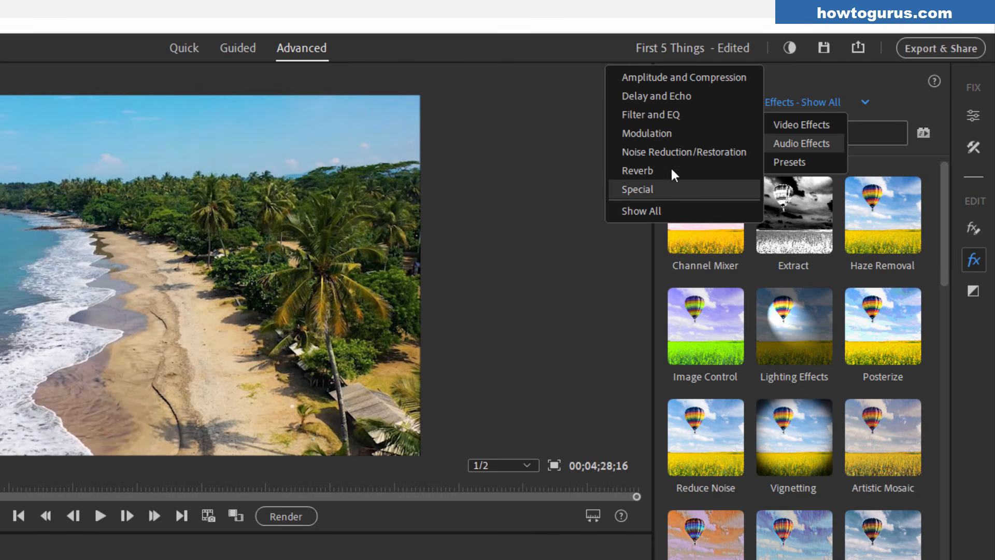
Step: Examine the music clip's Volume, Balance, Treble and Bass adjustments one by one, and close the adjustments
click(974, 115)
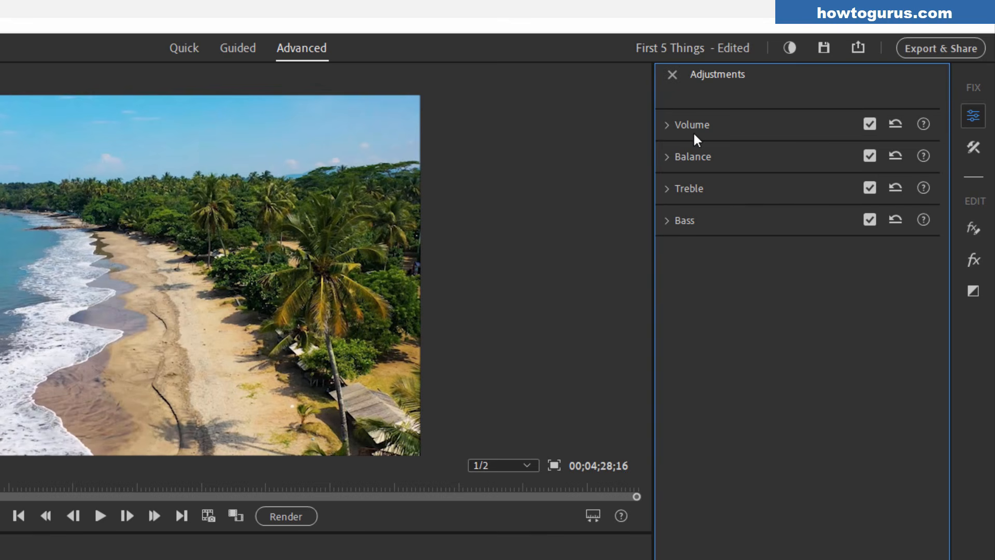
click(668, 126)
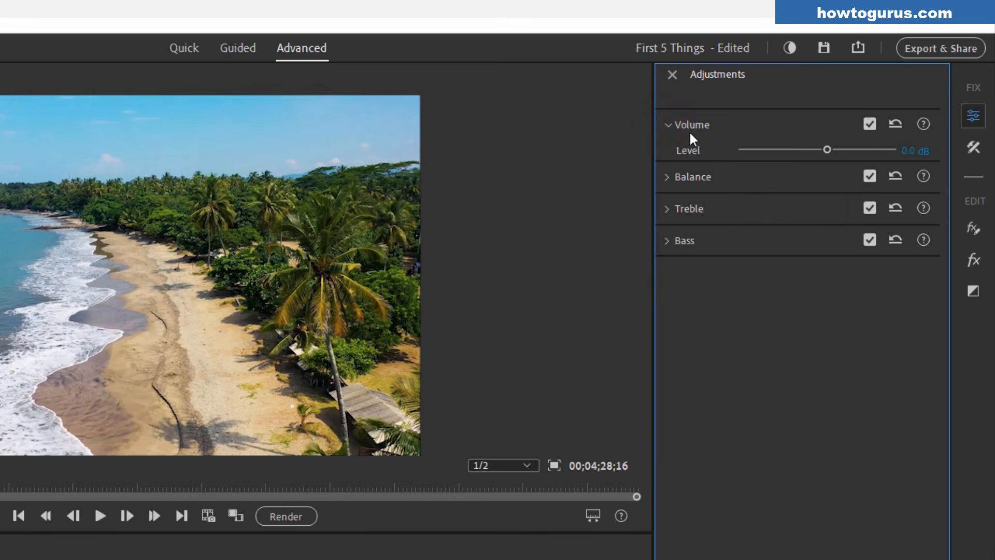
click(671, 125)
click(670, 156)
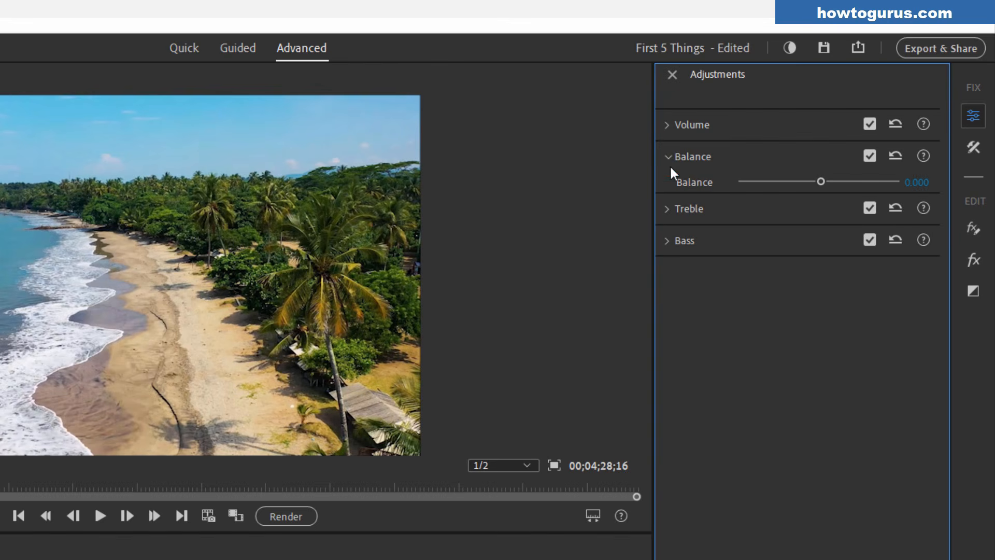
click(670, 156)
click(666, 189)
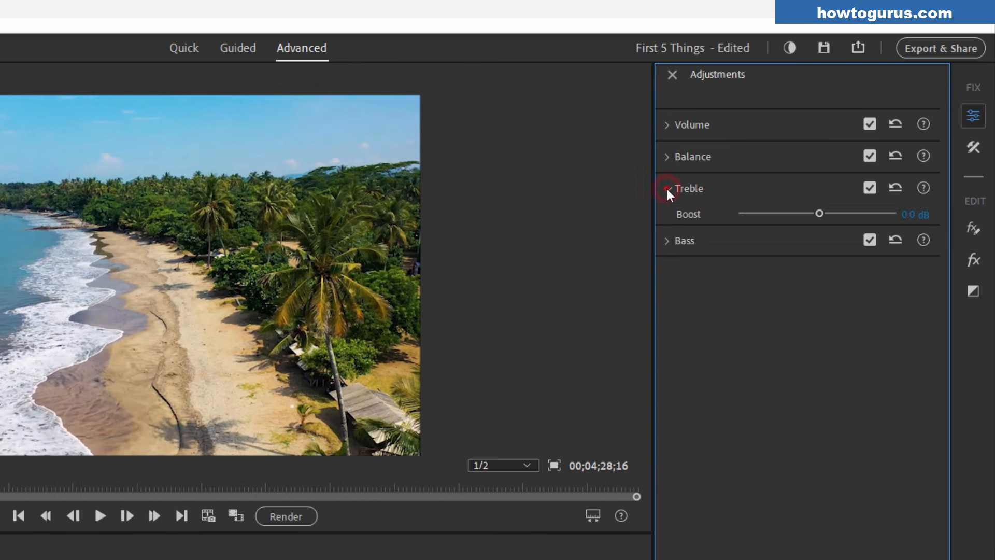
click(666, 188)
click(667, 220)
click(667, 220)
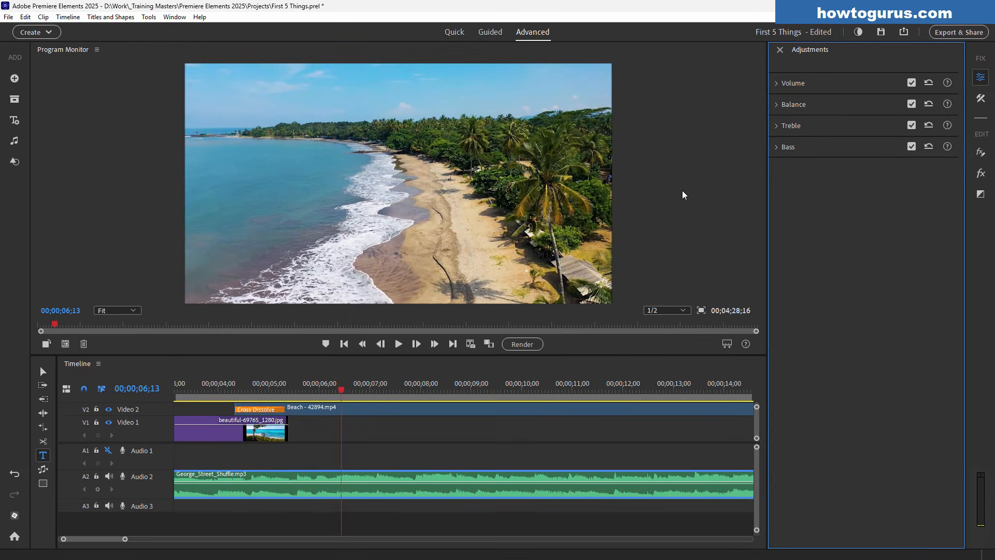
click(779, 49)
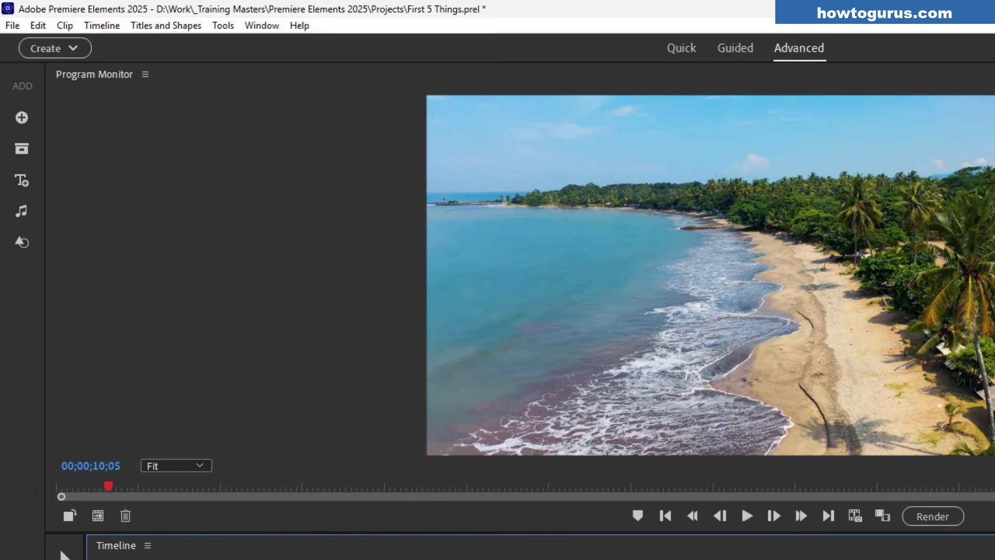
Step: Stop playback and save the First 5 Things project under its current name
key(space)
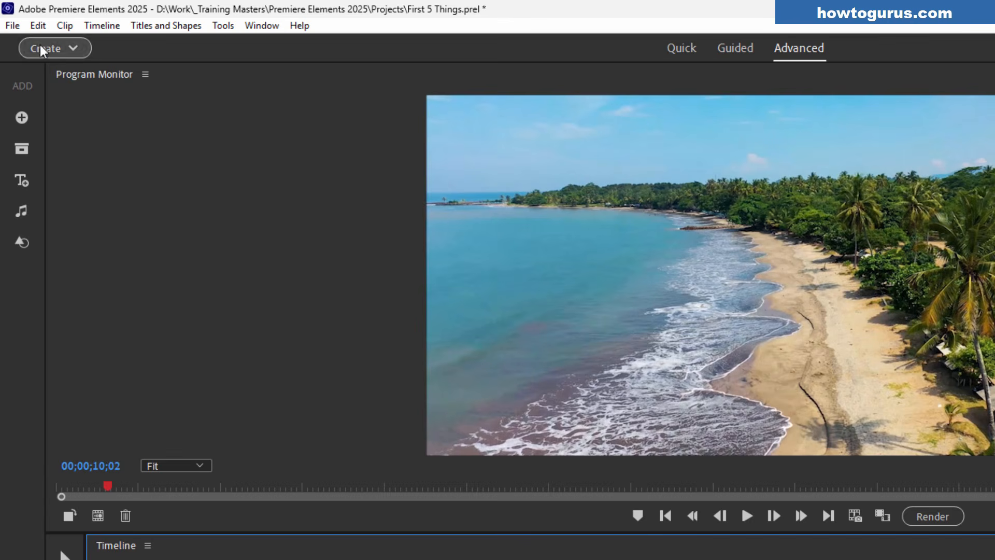
click(12, 26)
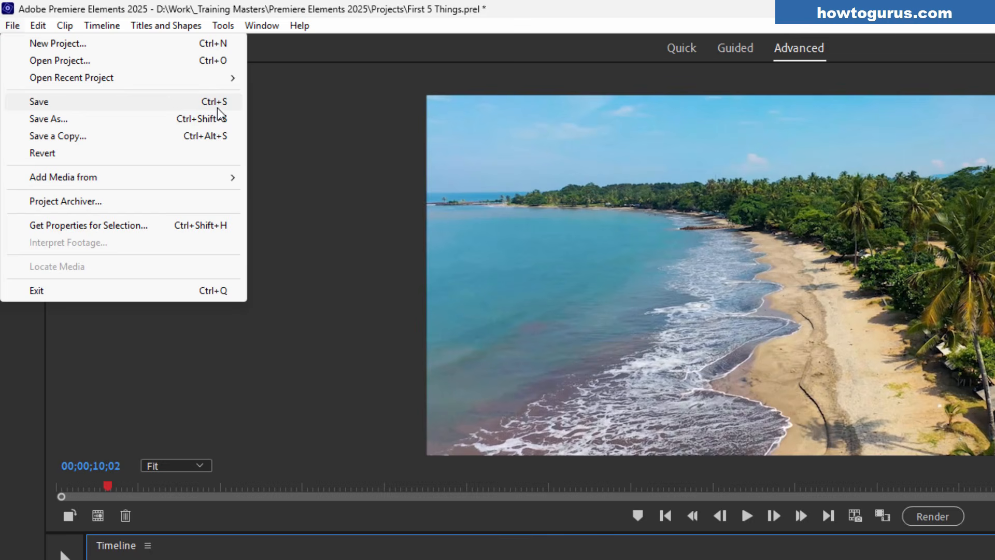
click(173, 102)
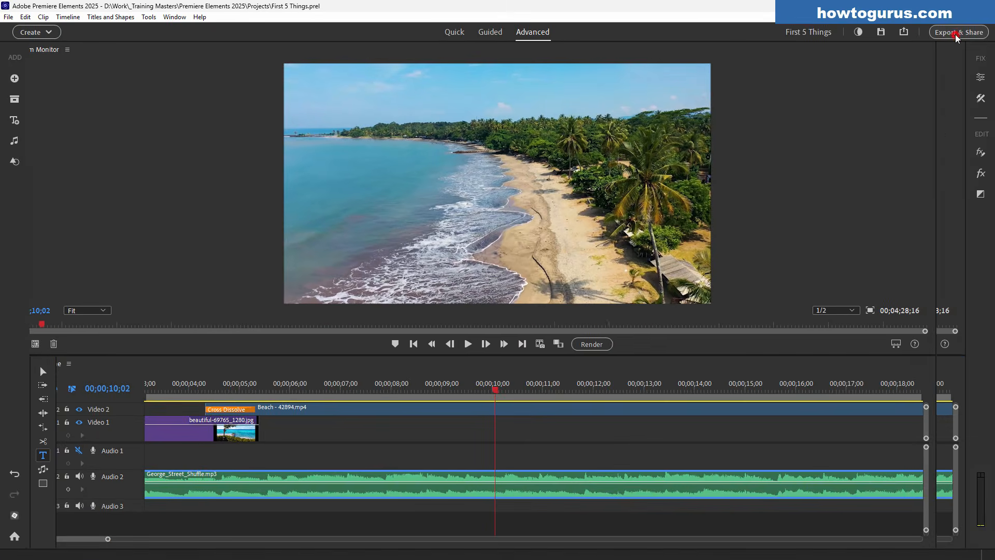
Step: Open the export settings for the Computer destination and review the available file formats, keeping H.264
click(955, 33)
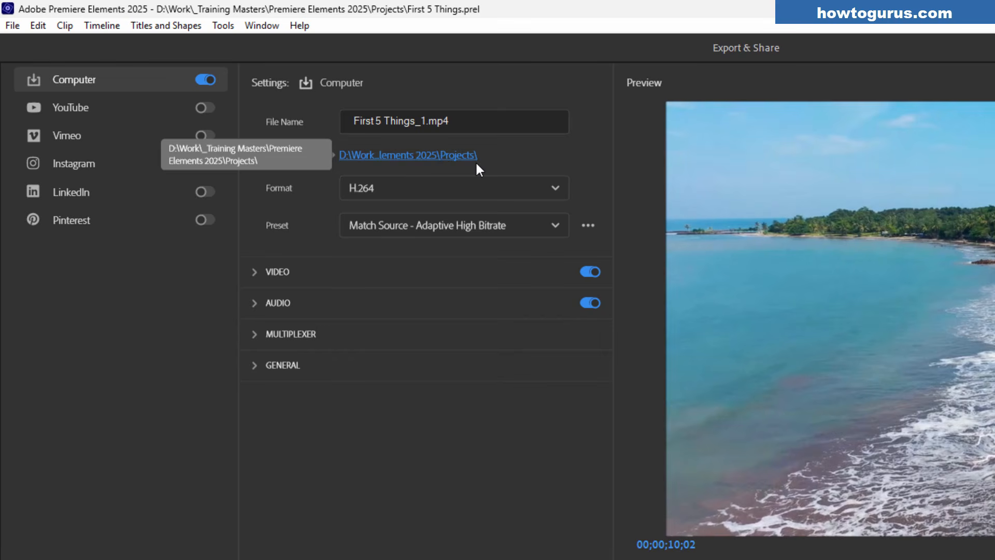
click(404, 193)
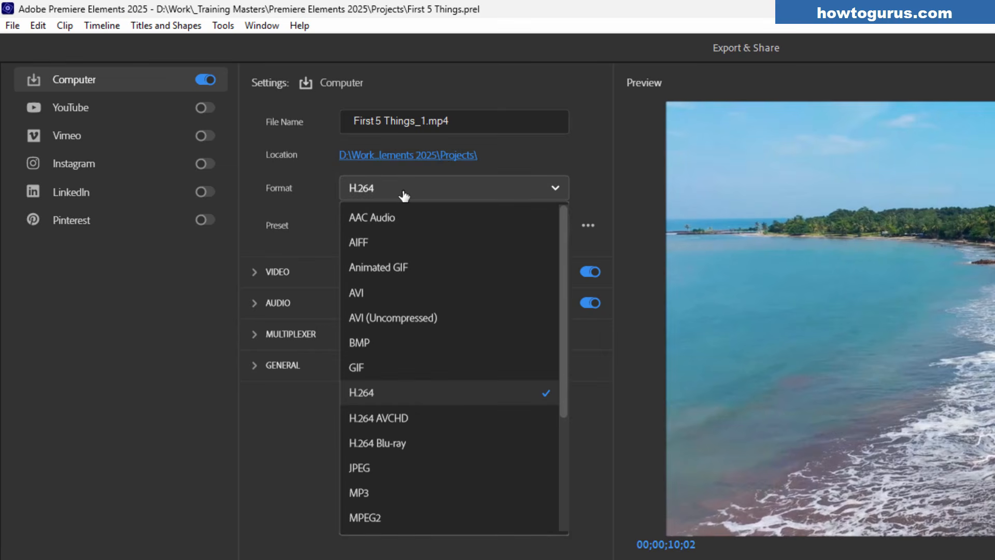
click(403, 194)
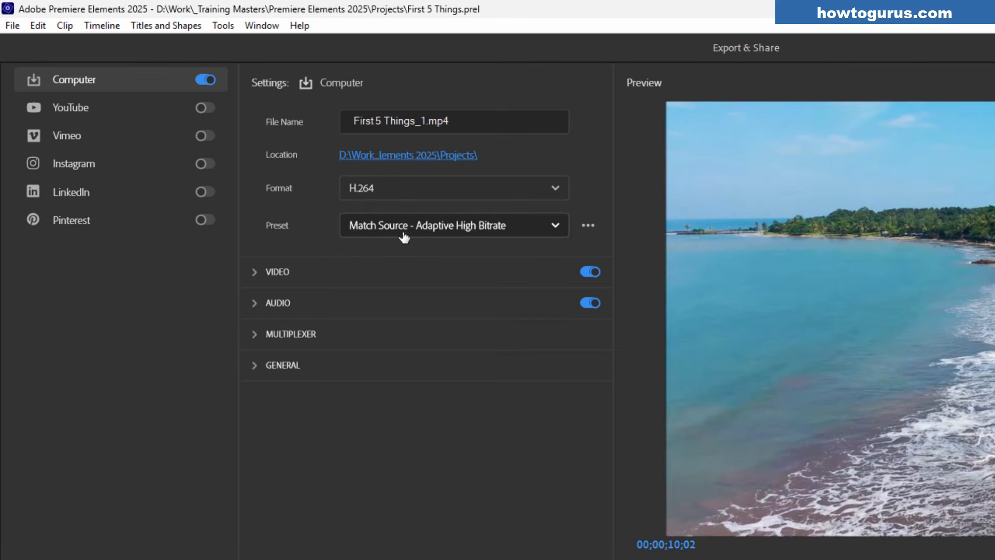
Step: Switch the export's video output off and back on, and examine the video and audio export settings
click(591, 273)
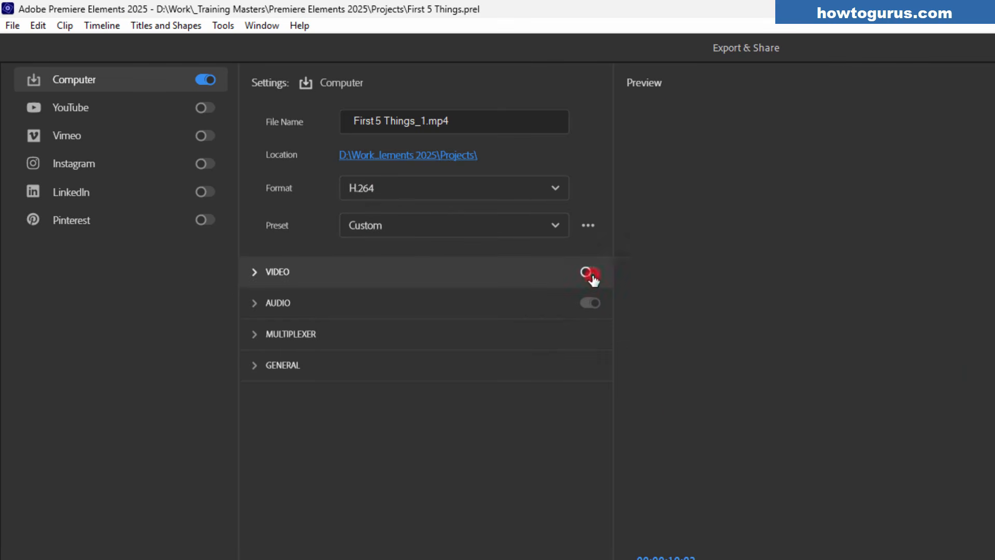
click(591, 273)
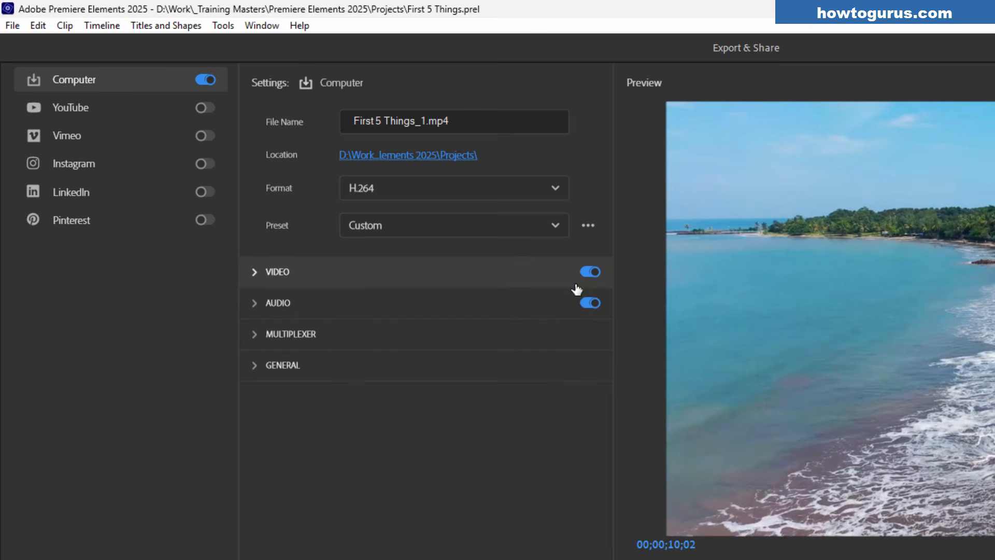
click(254, 272)
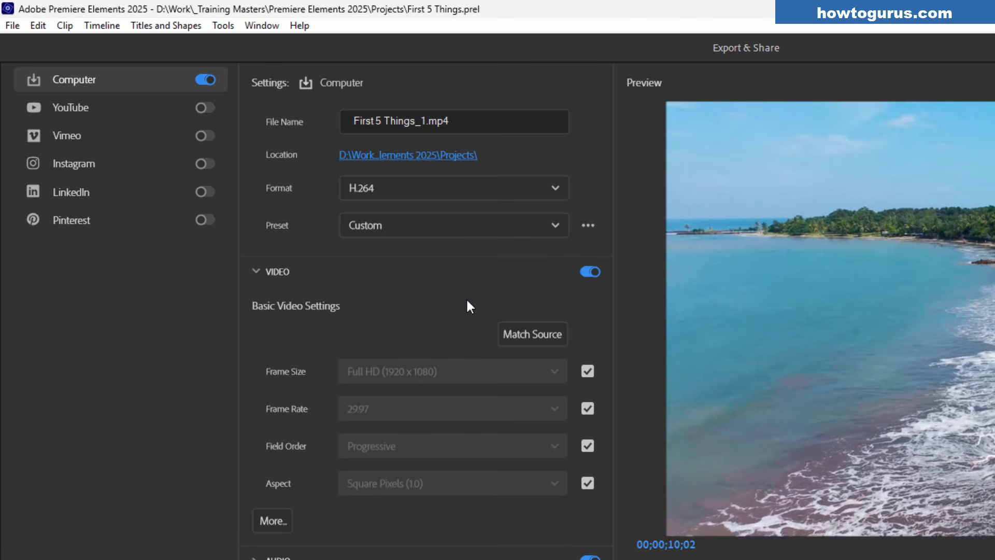
click(256, 273)
click(251, 305)
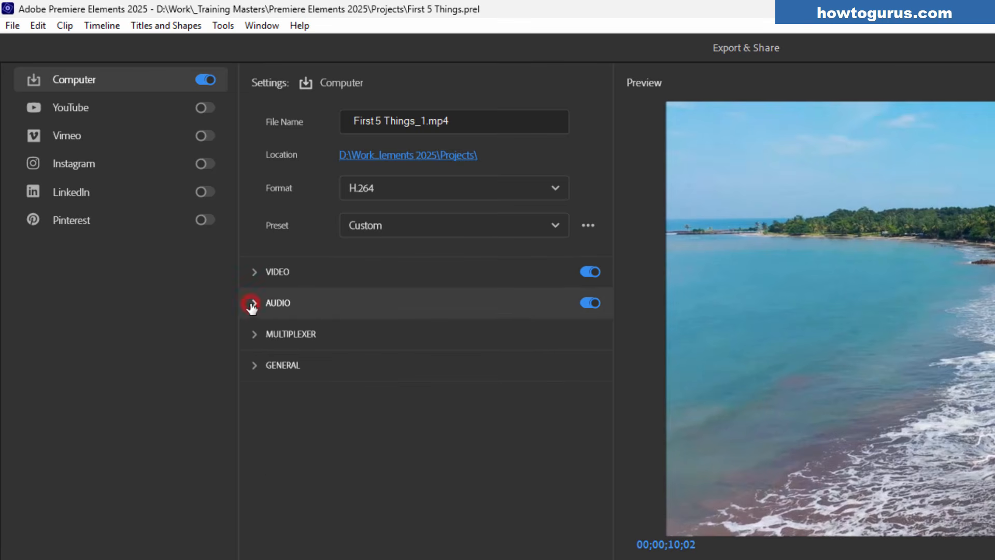
click(253, 303)
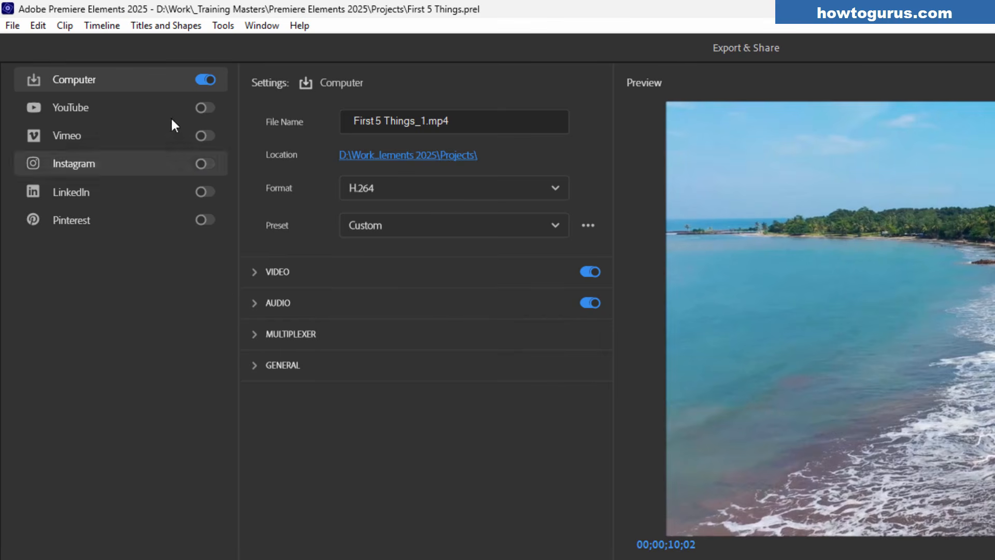
Step: Try enabling the YouTube destination with the Photoshop Elements for Business and Side Hustles playlist, and switch YouTube off again
click(207, 107)
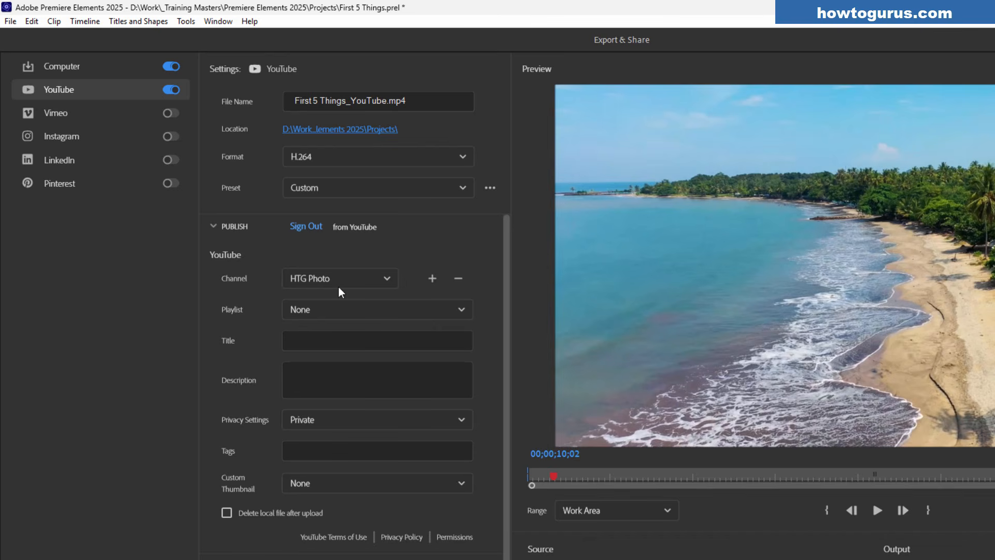
click(341, 309)
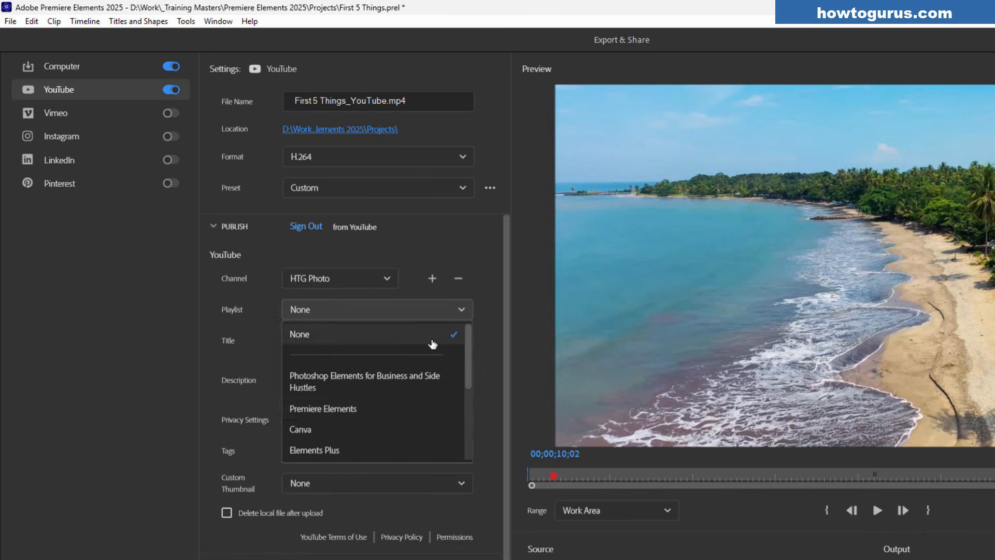
click(370, 384)
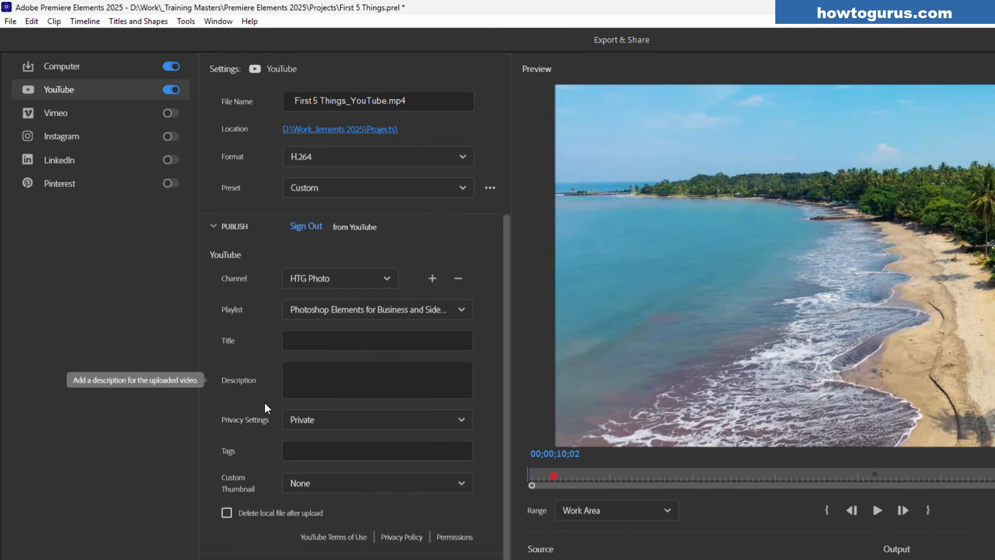
click(166, 90)
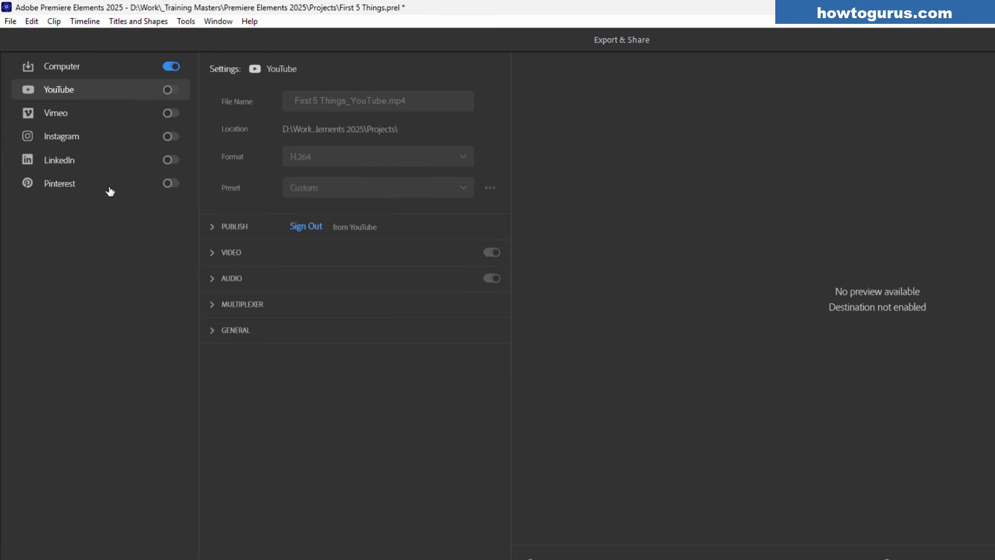
Step: Export the movie to the Computer destination as First 5 Things_1.mp4 in H.264 format, using the work area range
click(106, 66)
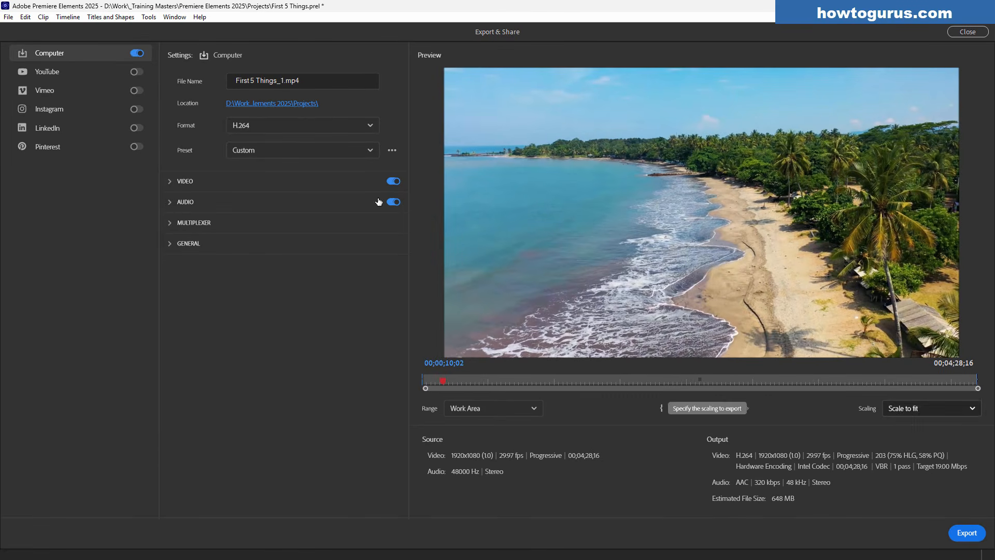
click(962, 531)
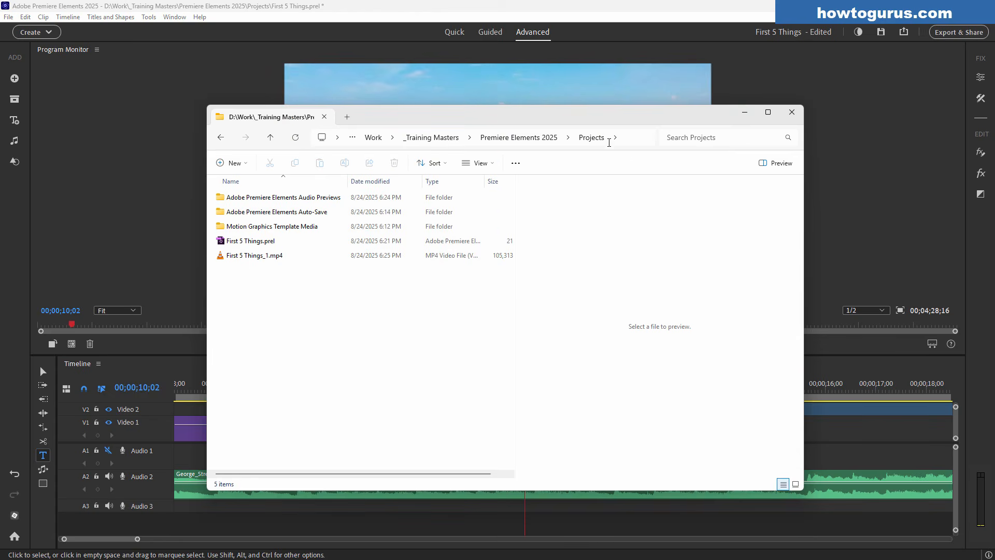
Step: In File Explorer's Projects folder, inspect the exported First 5 Things_1.mp4, the First 5 Things.prel project file and the supporting folders
mouse_move(531, 120)
mouse_down()
mouse_move(555, 120)
mouse_move(529, 123)
mouse_move(521, 148)
mouse_move(524, 134)
mouse_move(539, 138)
mouse_move(526, 135)
mouse_up()
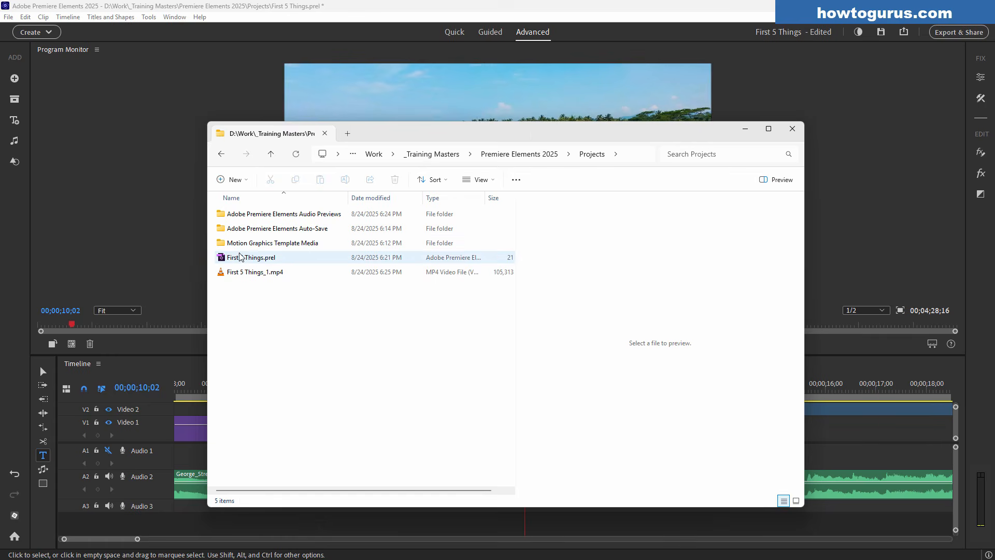
click(242, 273)
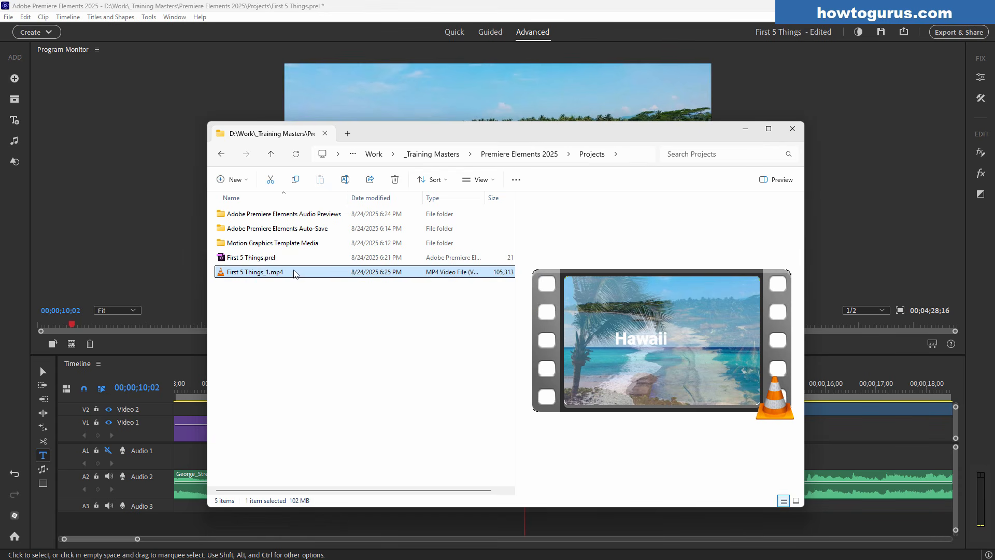
click(334, 259)
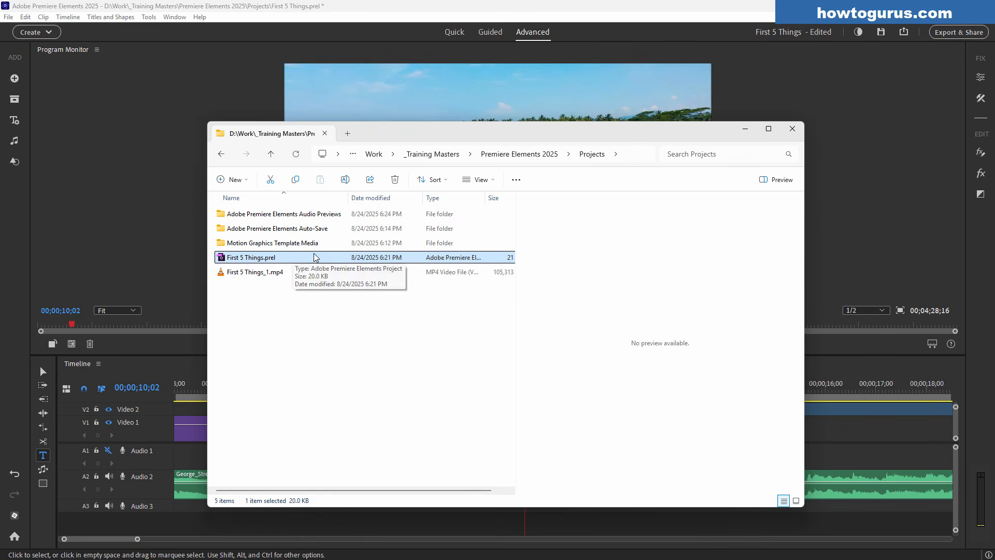
click(298, 243)
click(295, 228)
click(292, 214)
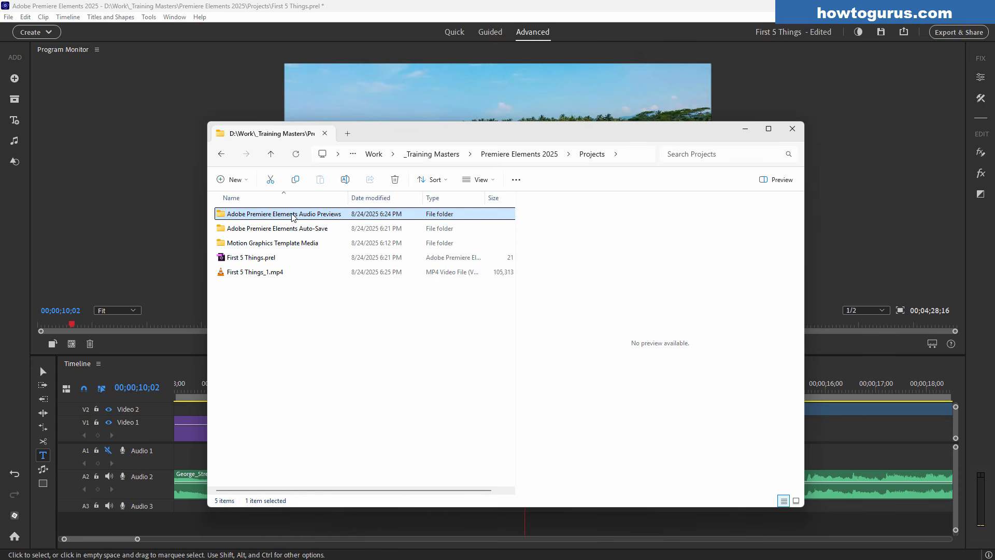
click(295, 259)
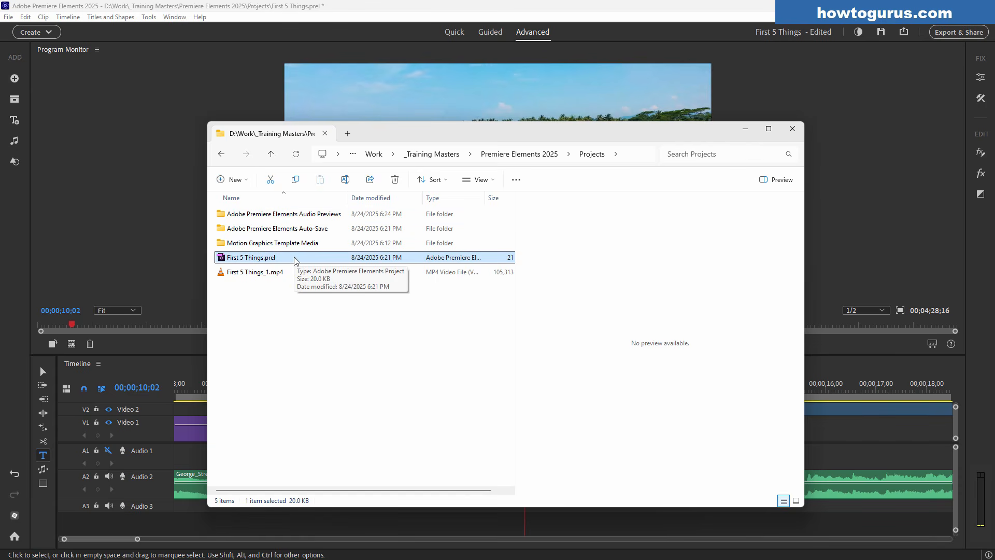
click(244, 272)
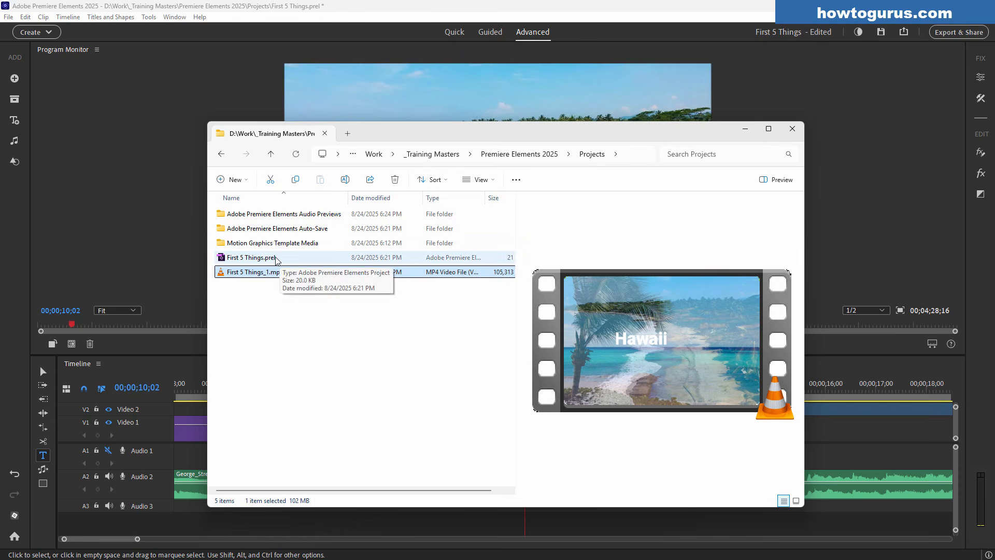
Step: Examine the folder view options for showing file name extensions and hidden items
click(493, 182)
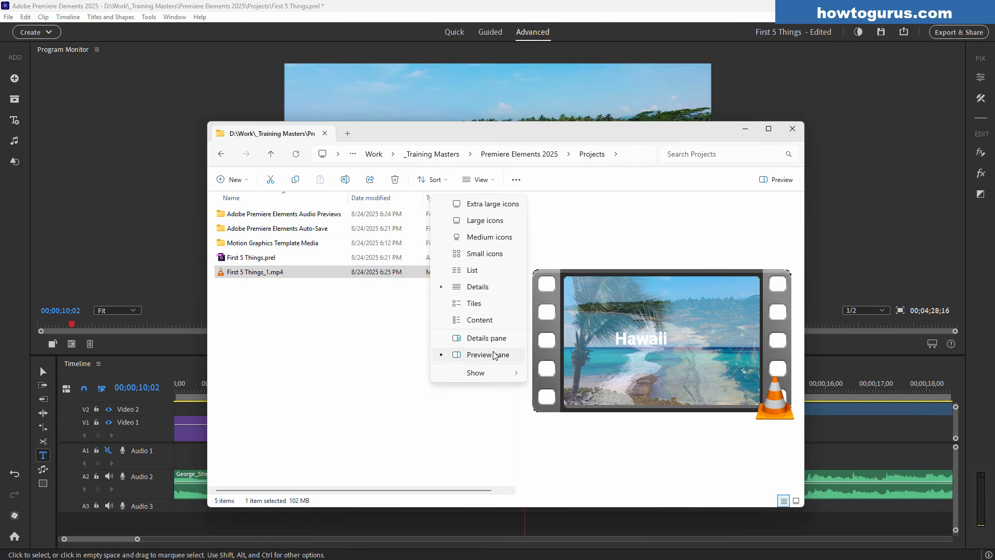
mouse_move(482, 374)
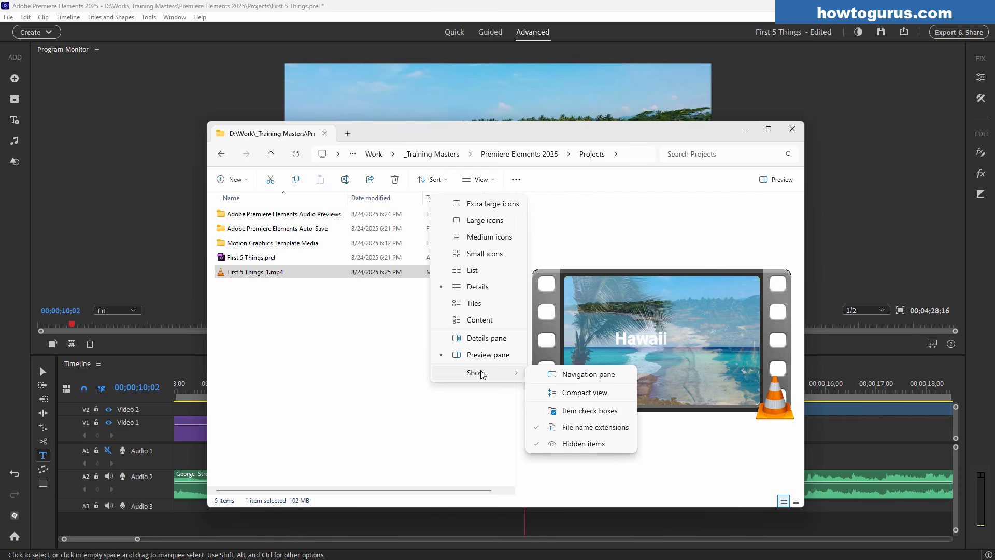
click(568, 435)
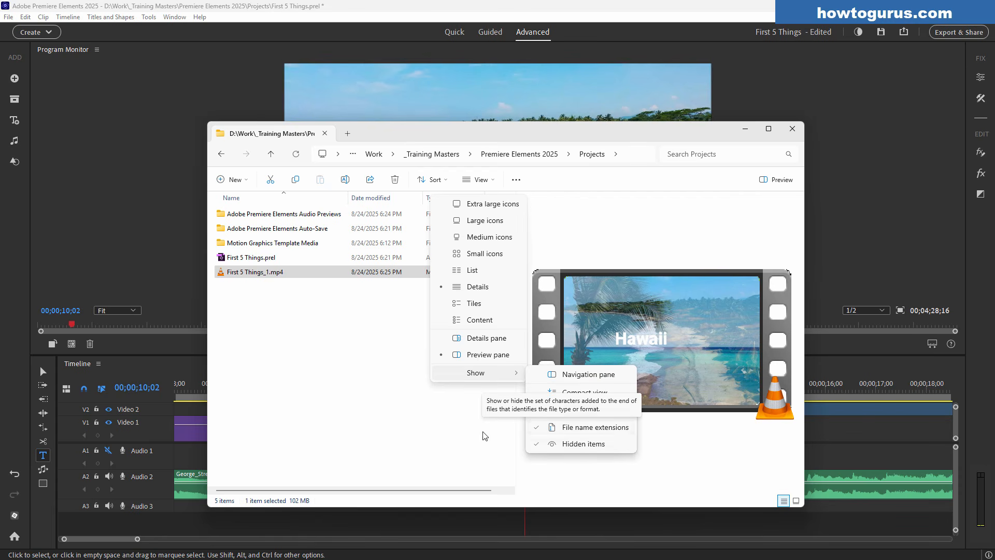